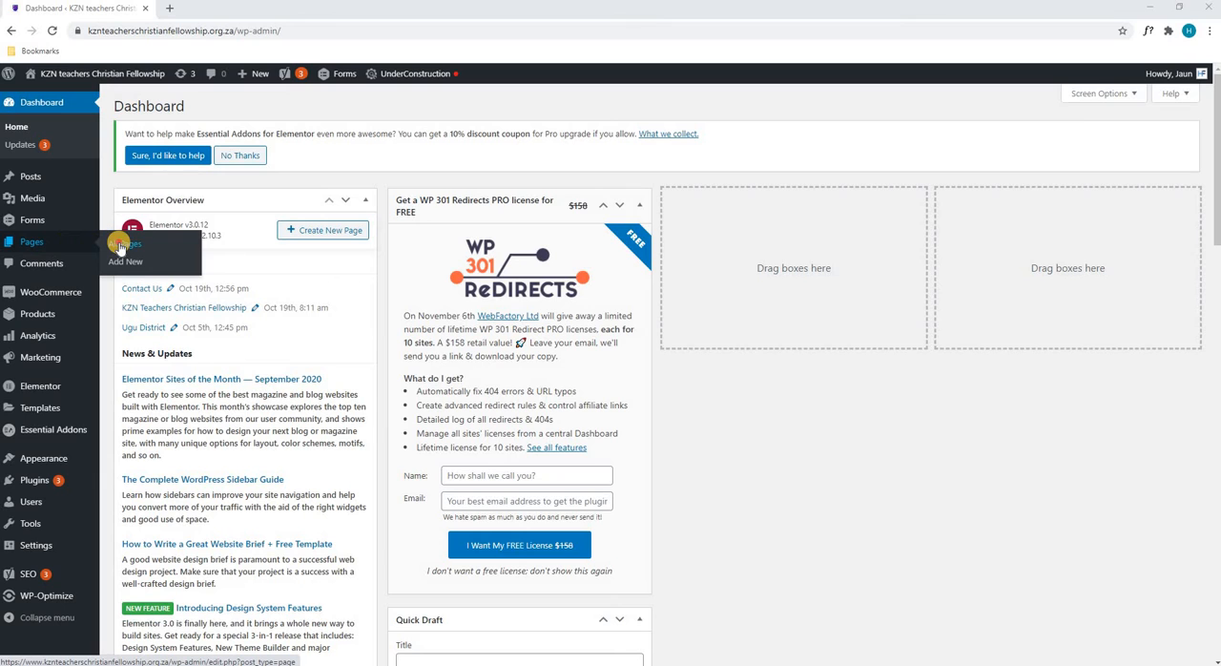
- Open the list of all pages on the WordPress site and look through its entries
click(122, 244)
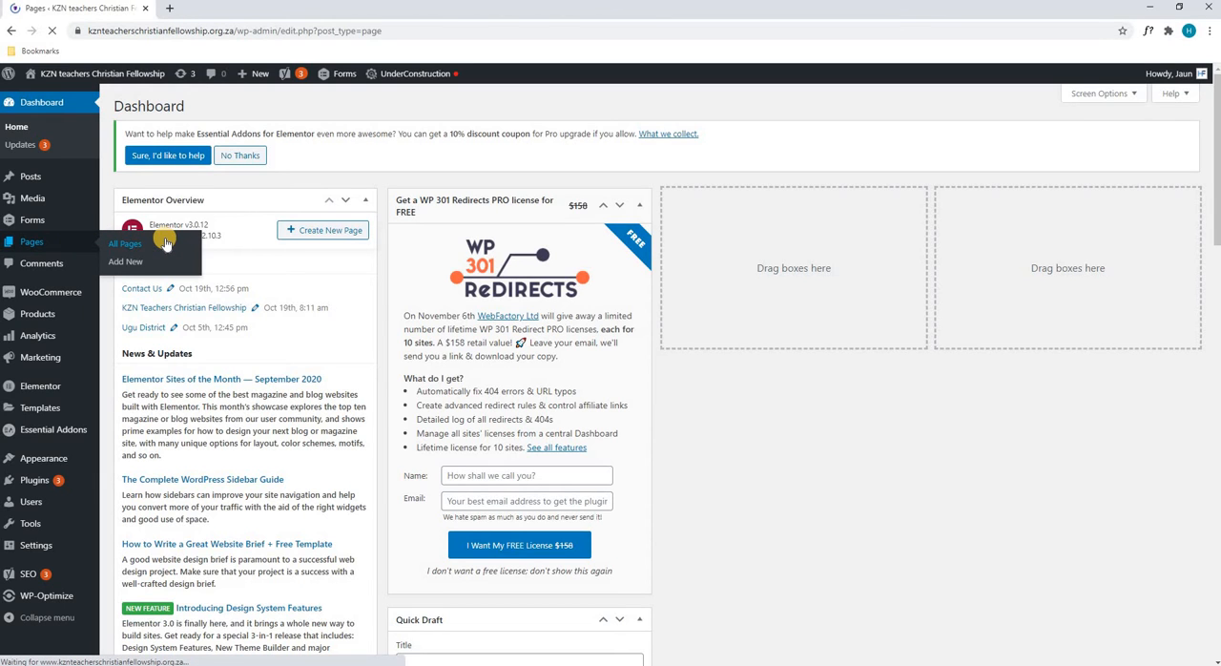
scroll(373, 274, down, 1)
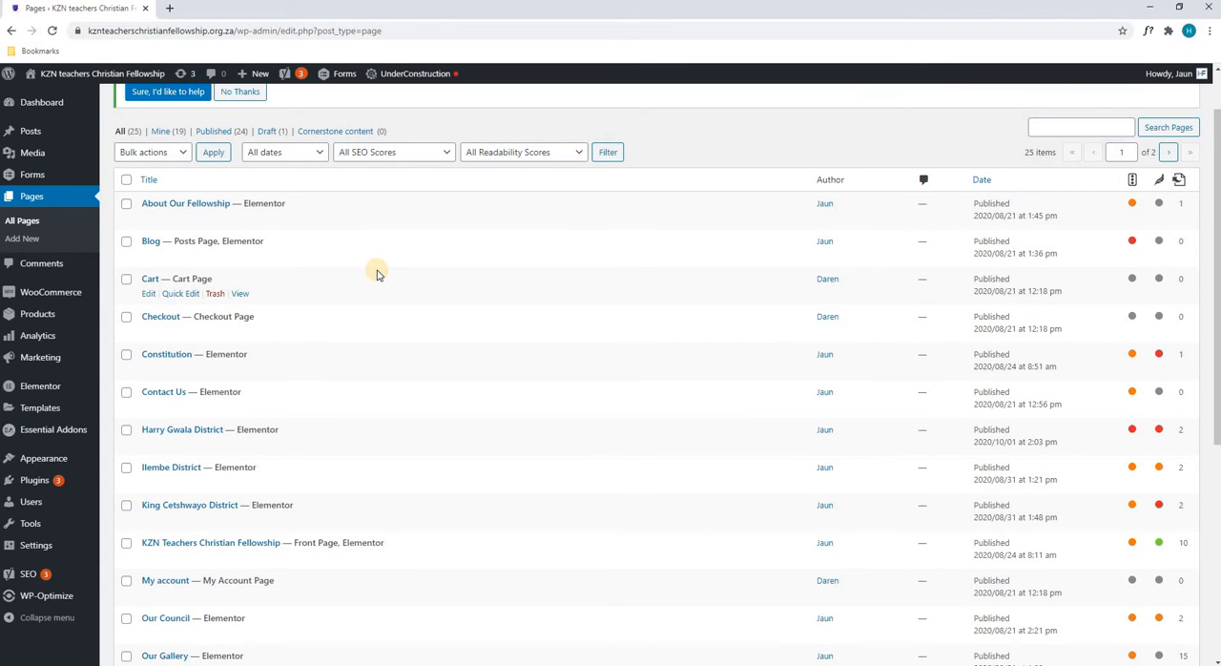
scroll(376, 274, down, 3)
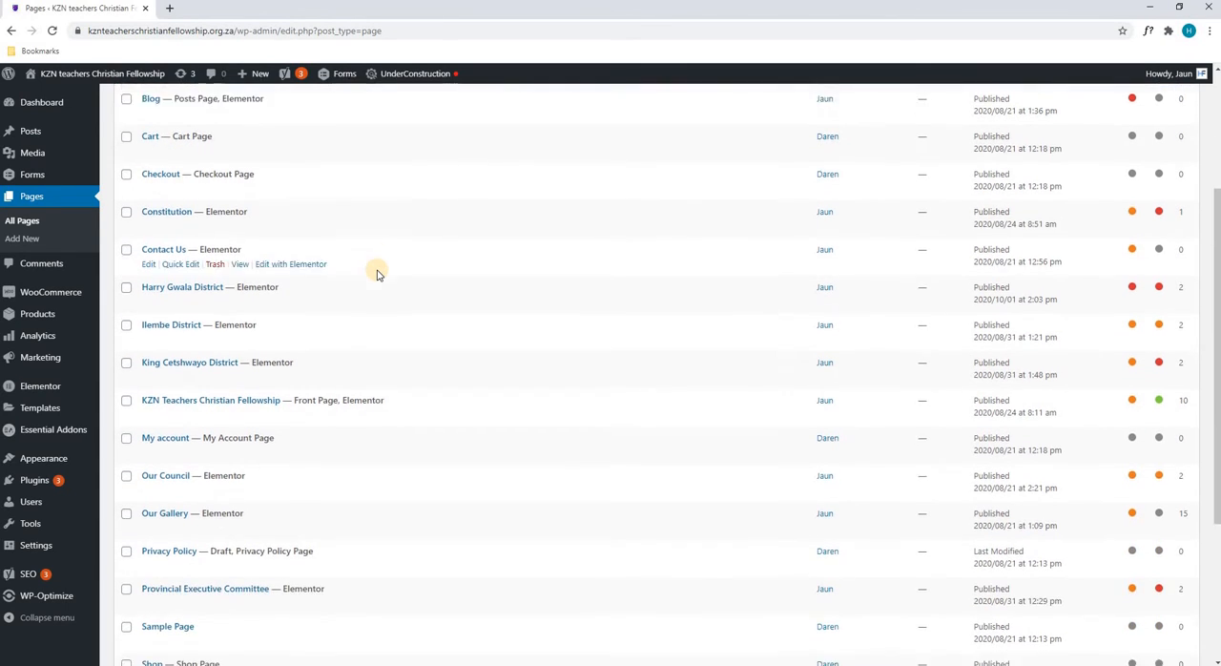
scroll(376, 274, down, 2)
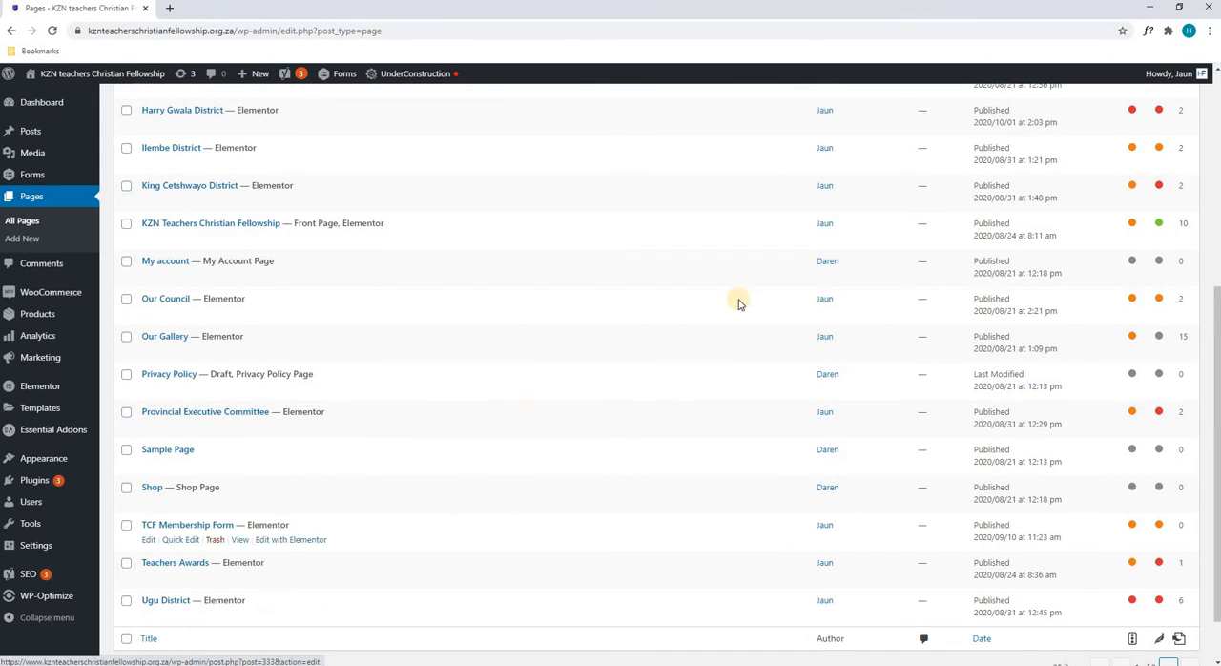
scroll(738, 390, up, 6)
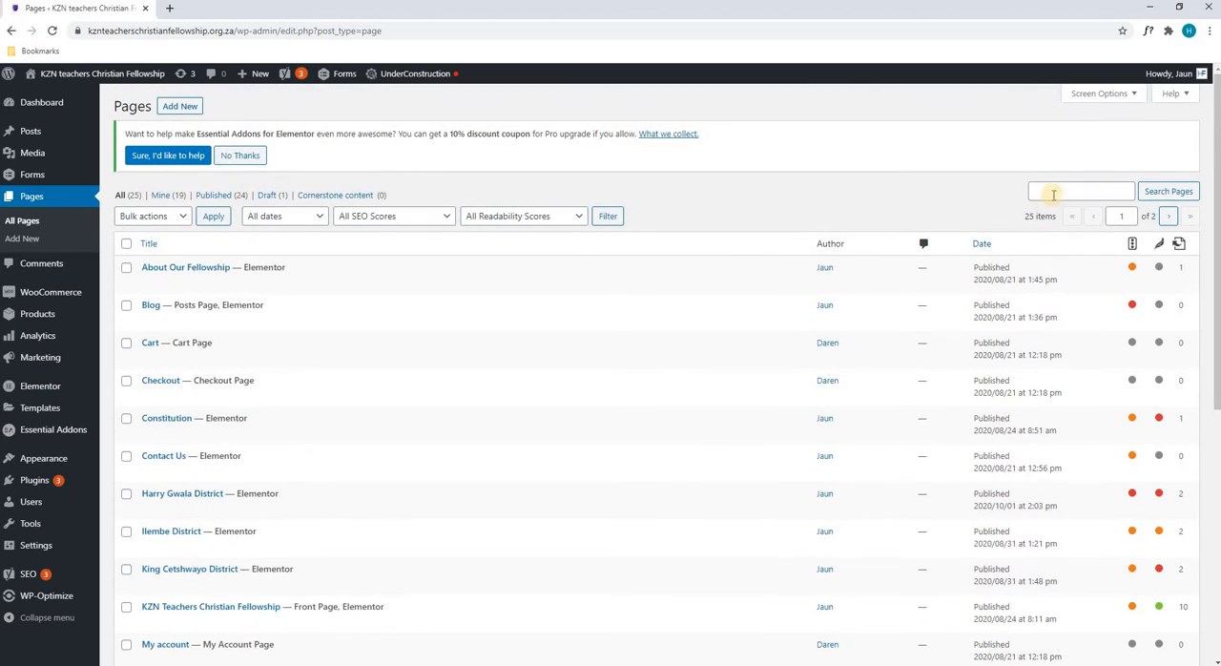
- Search the pages for "ugu" and open the Ugu District page for editing with Elementor
click(1055, 191)
text(ugu)
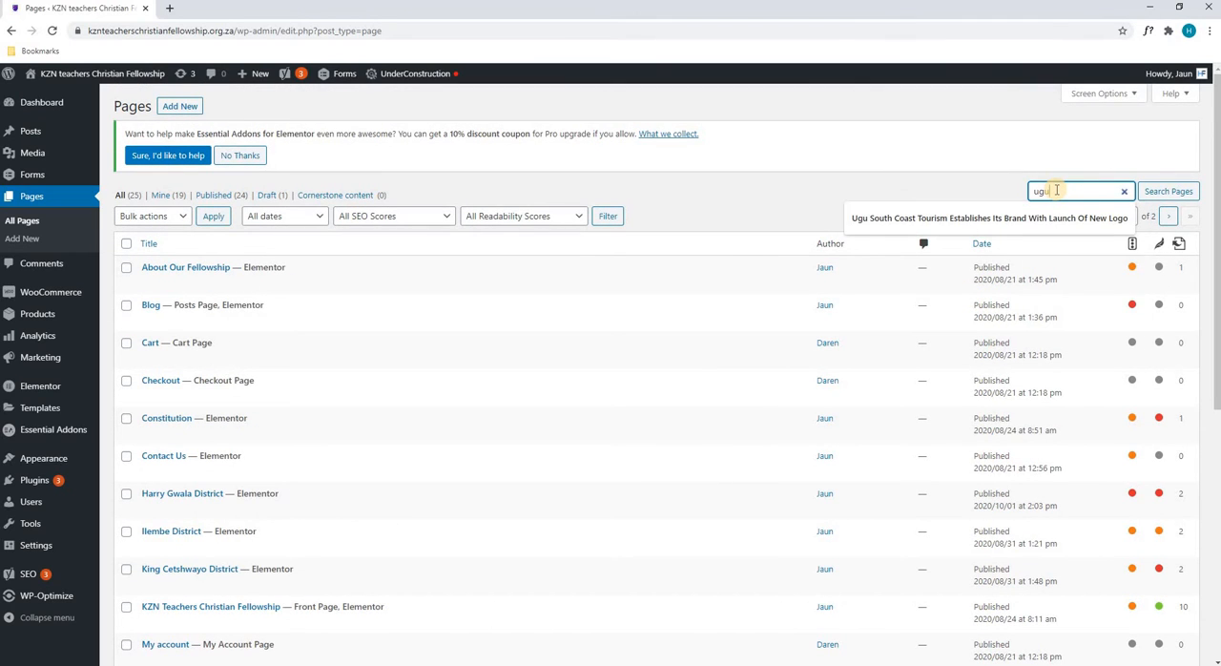
click(1155, 192)
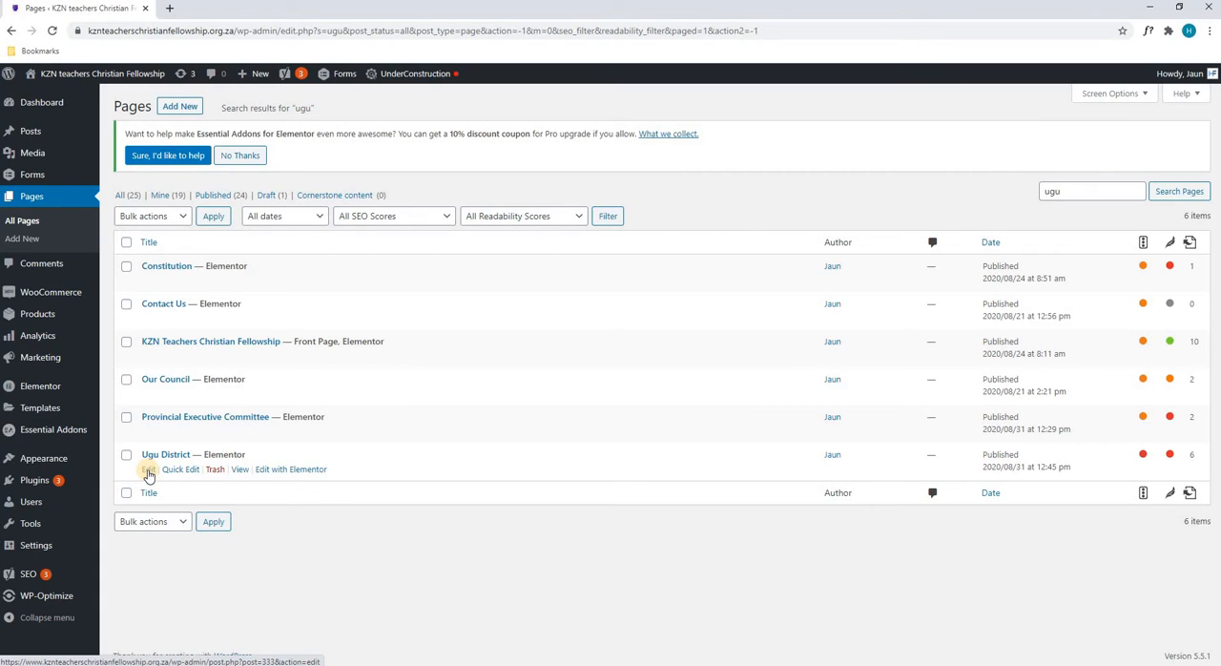
click(275, 474)
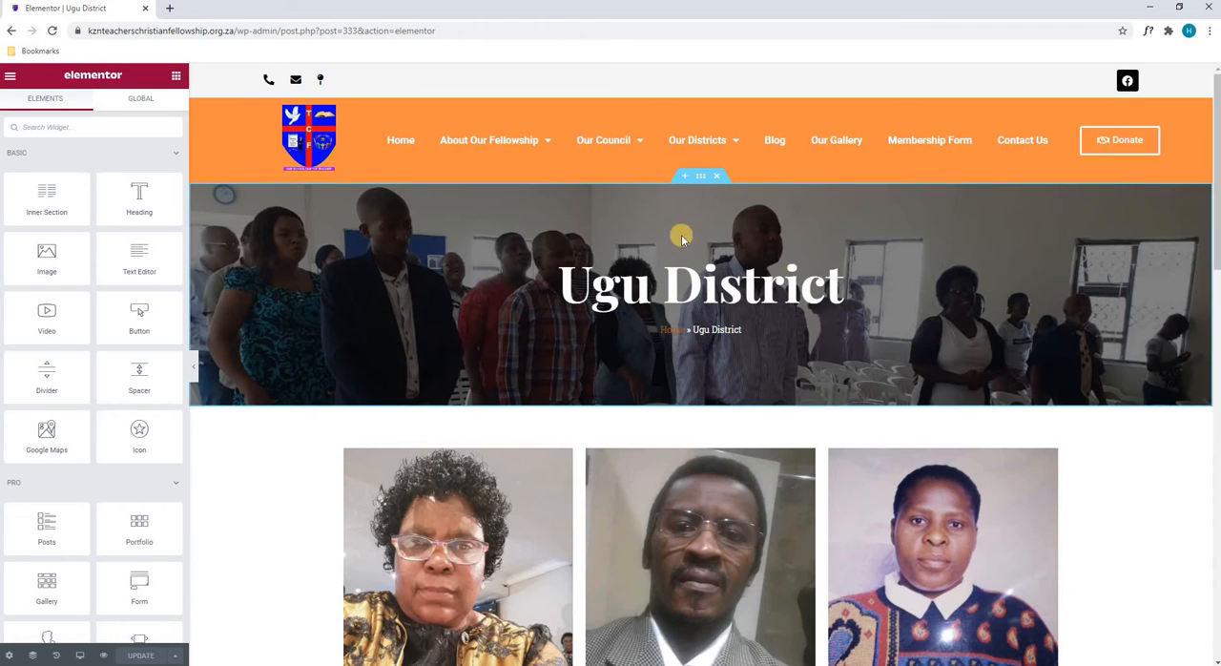
- Examine the Ugu District page's banner and the section below it with its columns, portraits and captions
scroll(683, 287, down, 3)
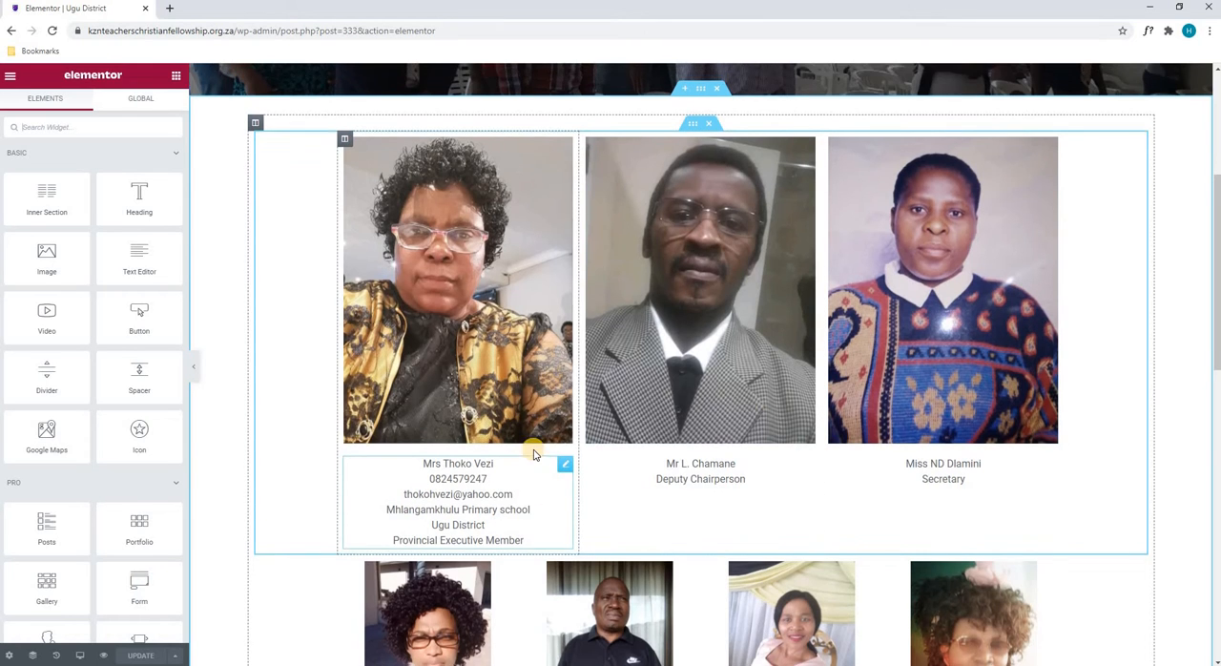
scroll(458, 425, up, 2)
scroll(458, 424, up, 3)
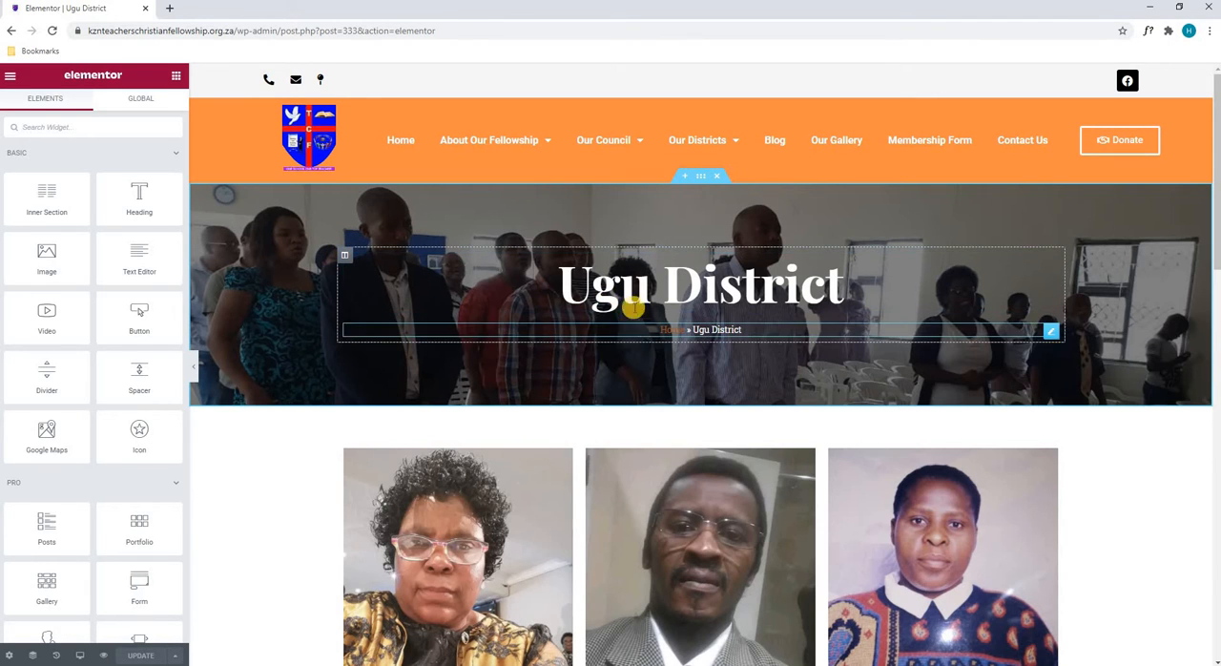
scroll(624, 286, down, 2)
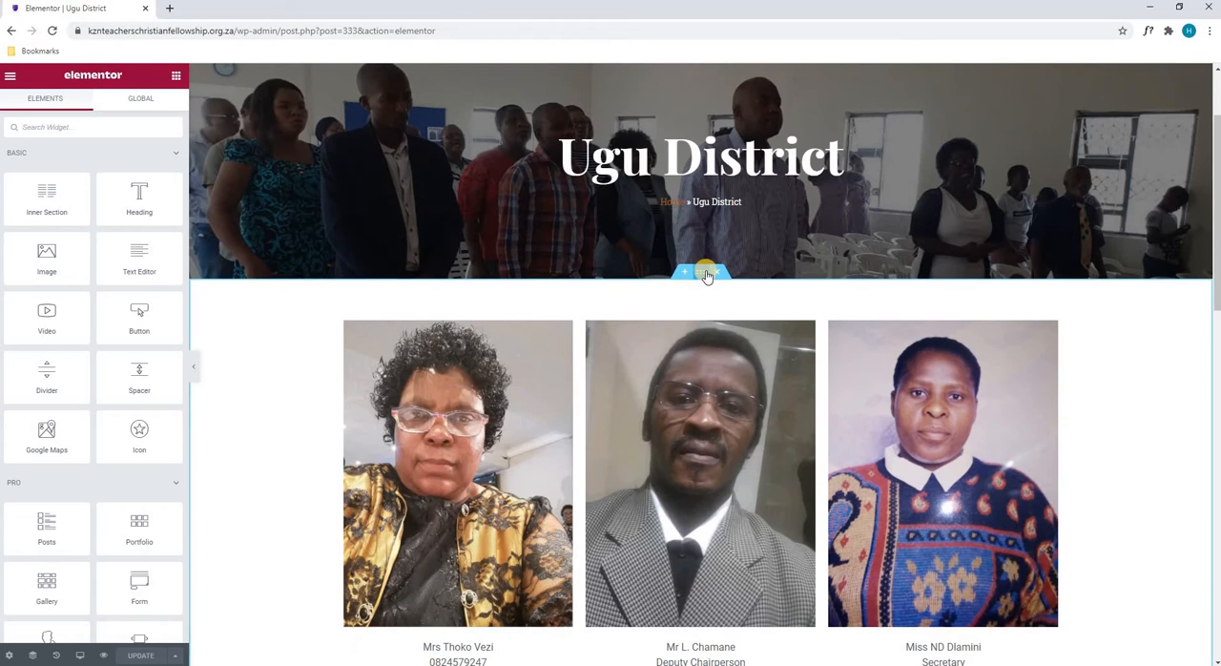
scroll(705, 275, down, 1)
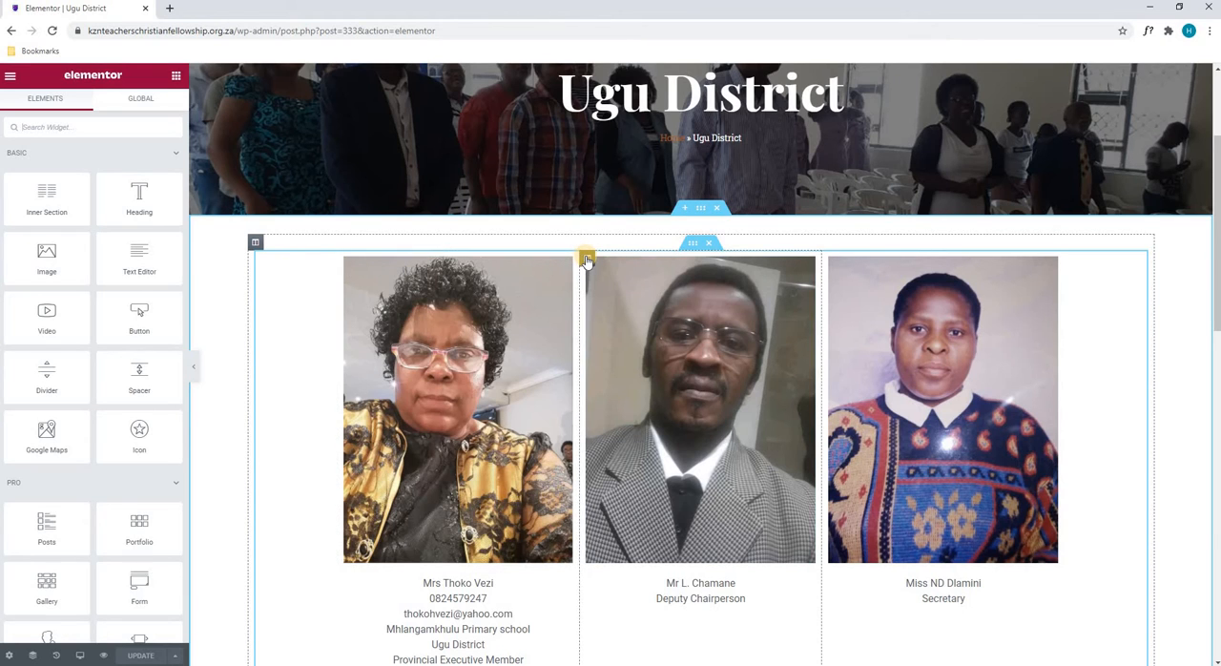
scroll(444, 329, down, 2)
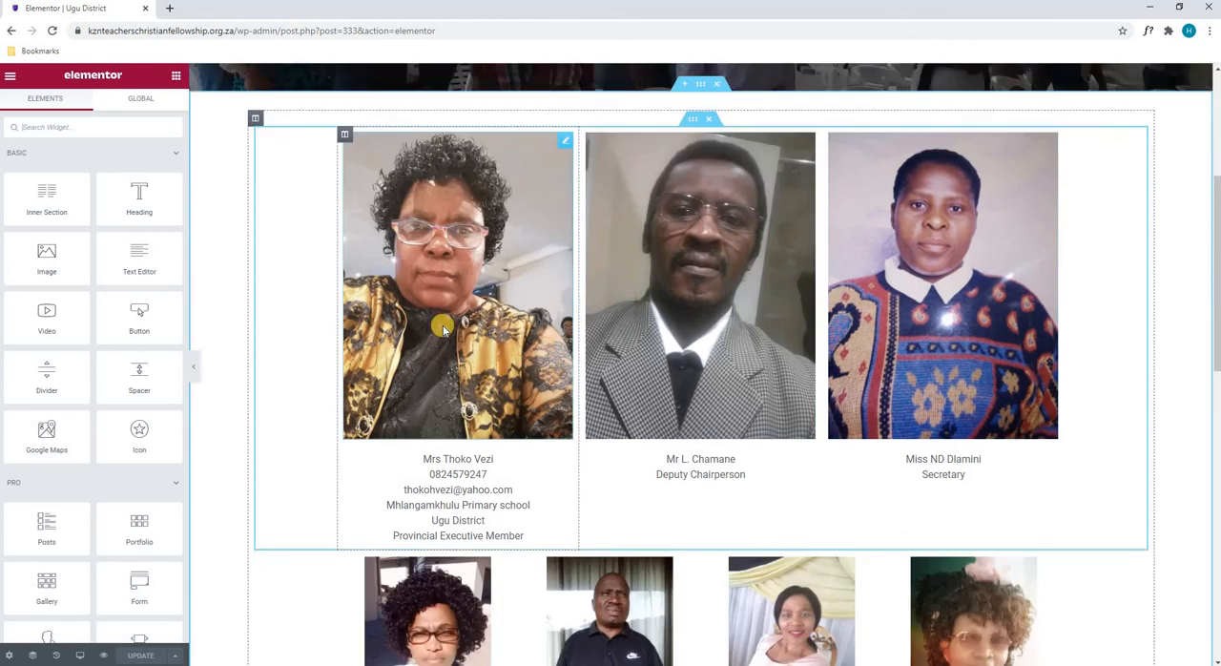
scroll(444, 329, down, 1)
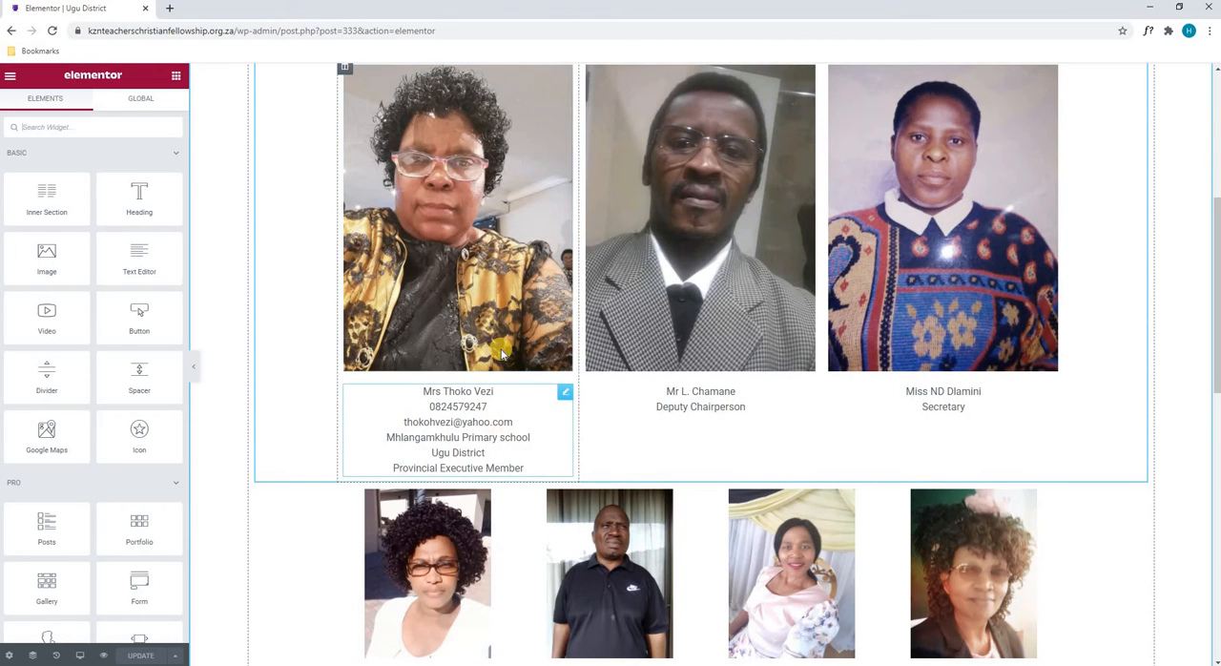
scroll(500, 360, down, 1)
scroll(500, 361, up, 6)
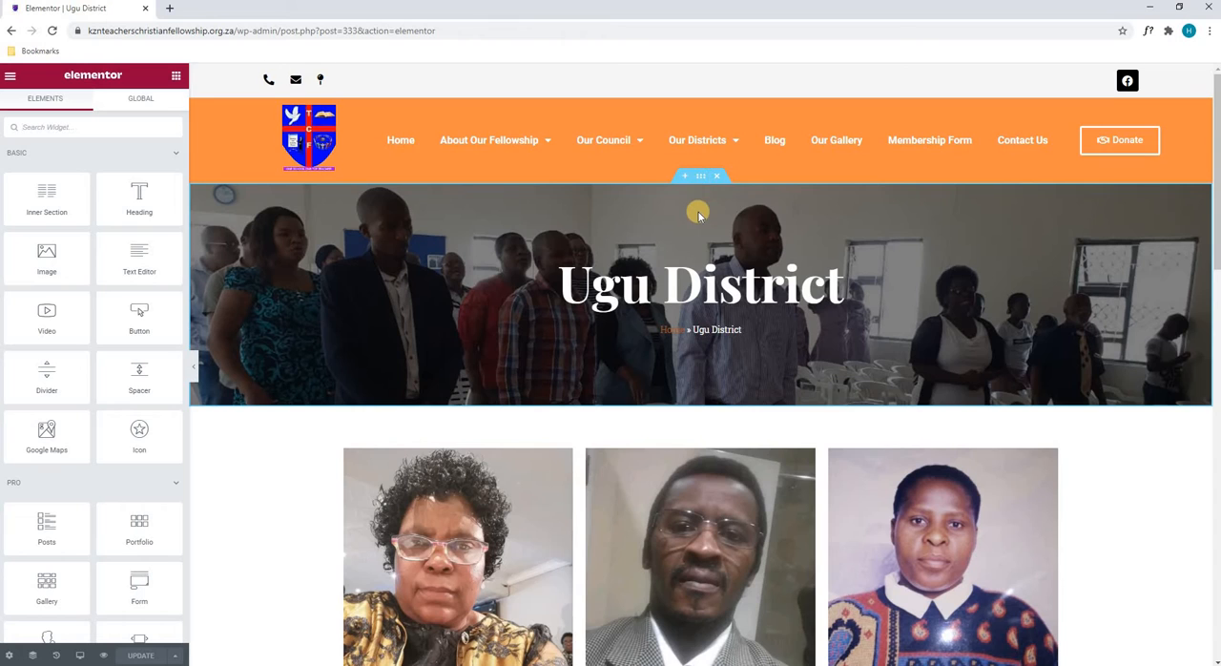
- Open the settings of the portrait section below the banner, try a content width of 749 and set it back to 1420
scroll(699, 207, down, 3)
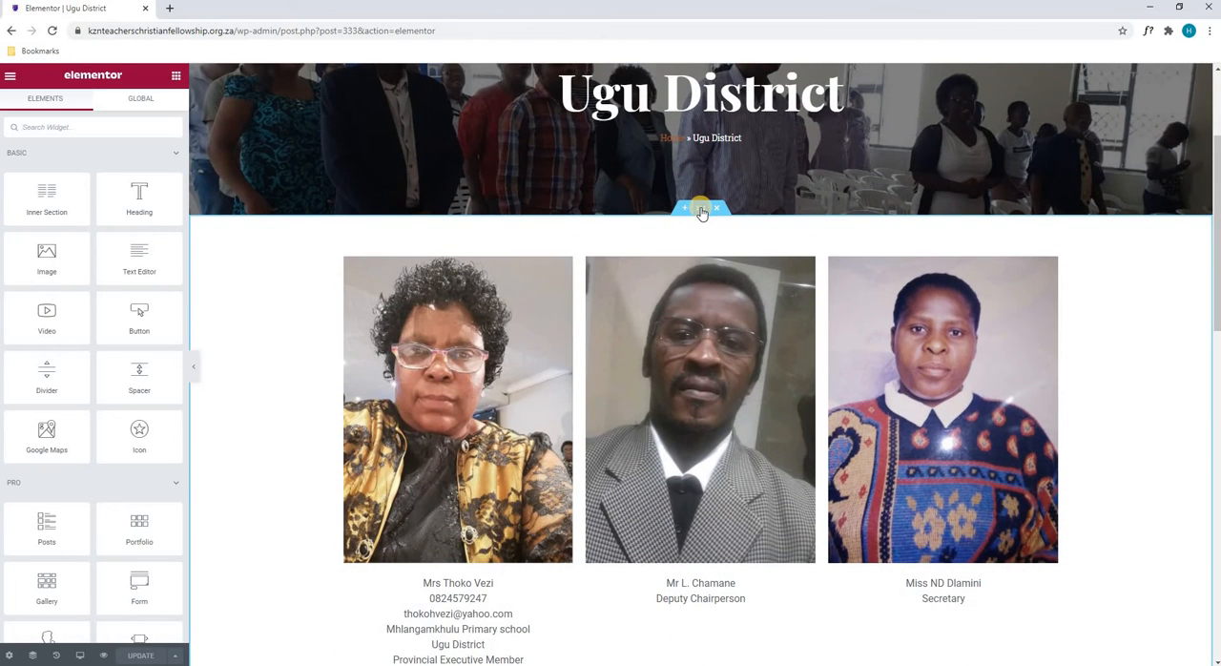
click(700, 210)
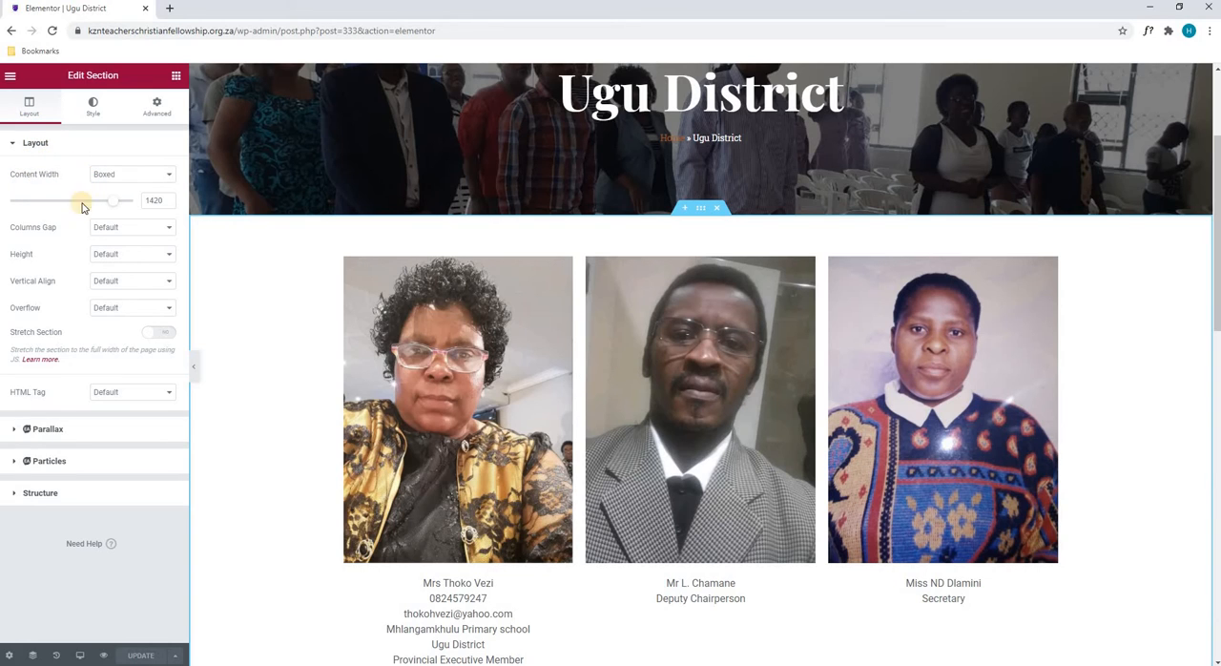
drag(106, 204, 38, 204)
click(143, 199)
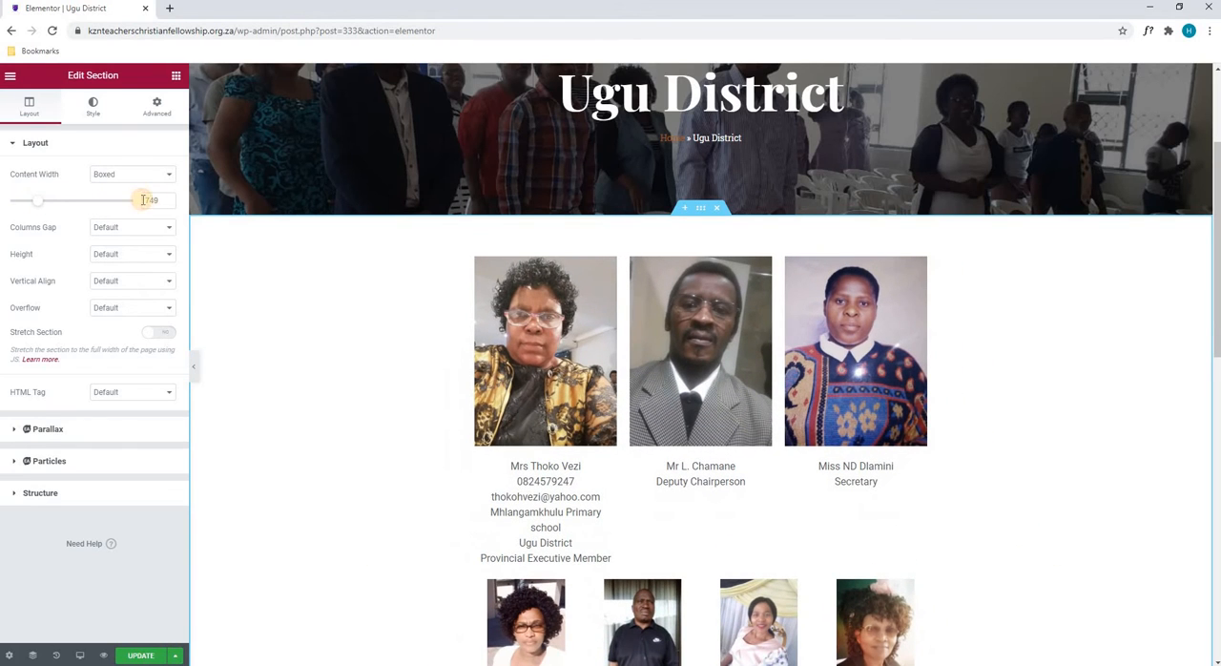
drag(161, 200, 22, 202)
text(1420)
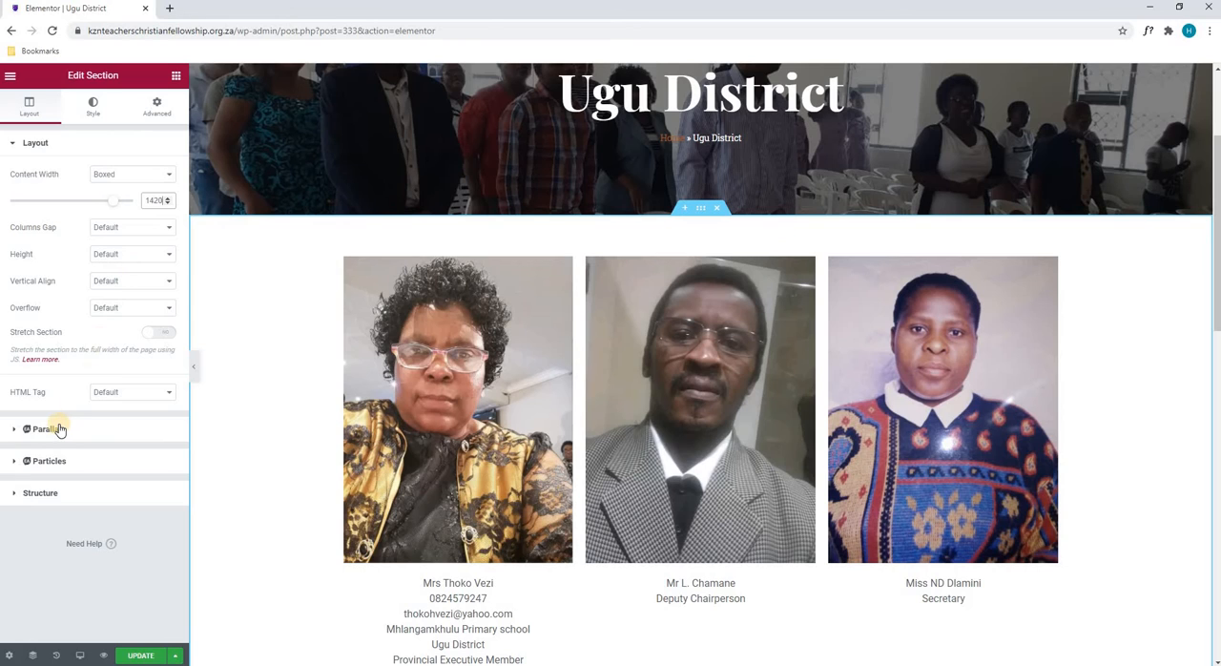
- Set the portrait section's background type to Classic, trying out a red background color and clearing it again
click(43, 493)
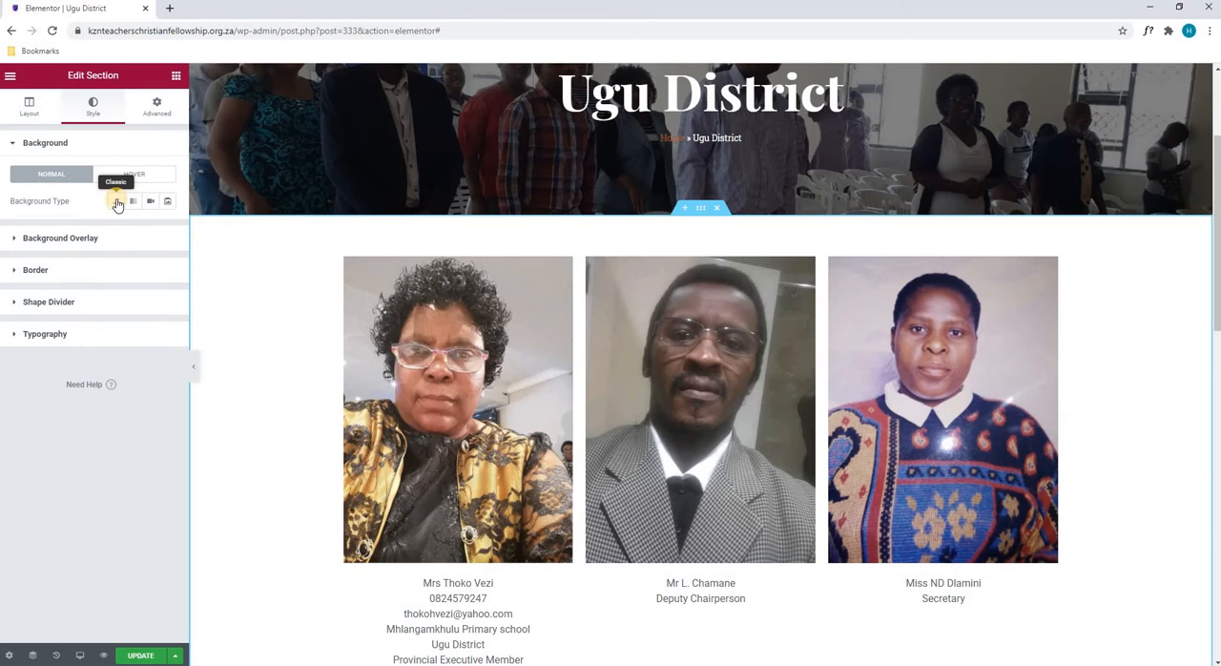
click(117, 202)
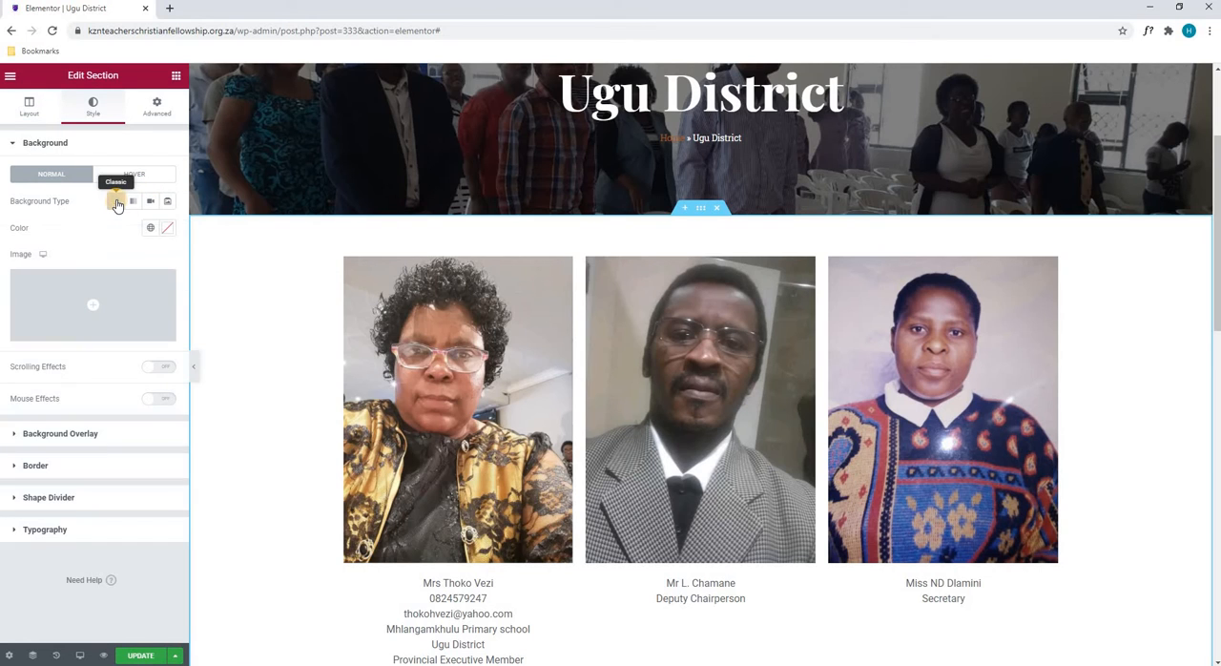
click(169, 230)
click(167, 283)
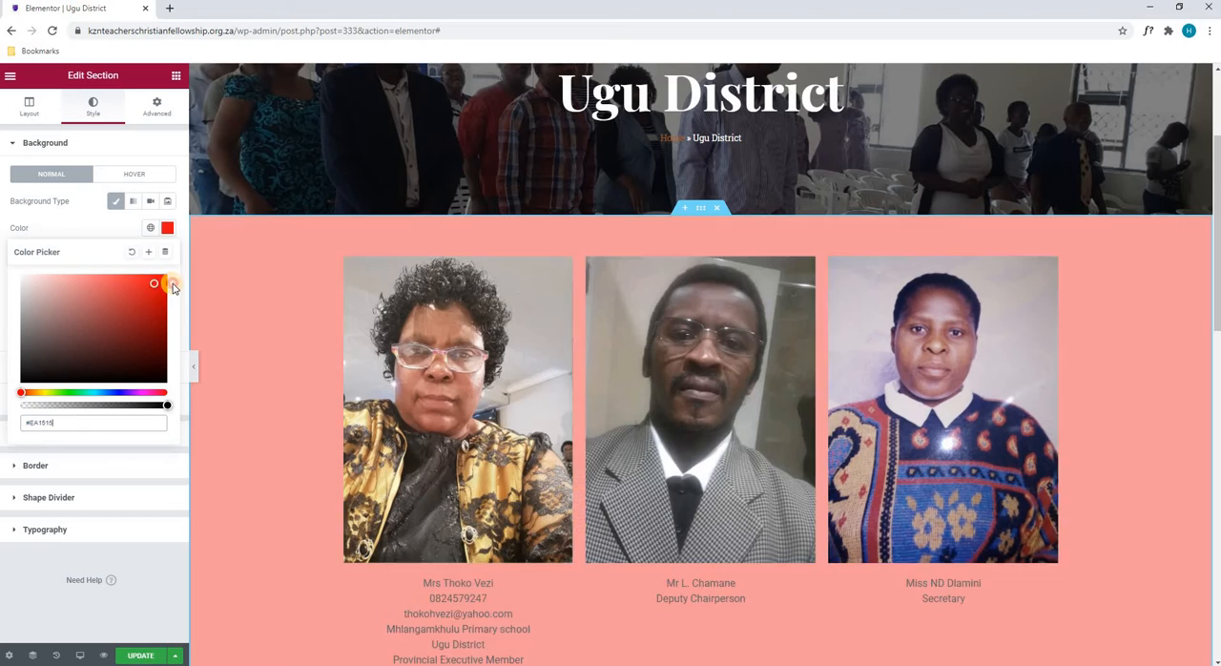
click(130, 252)
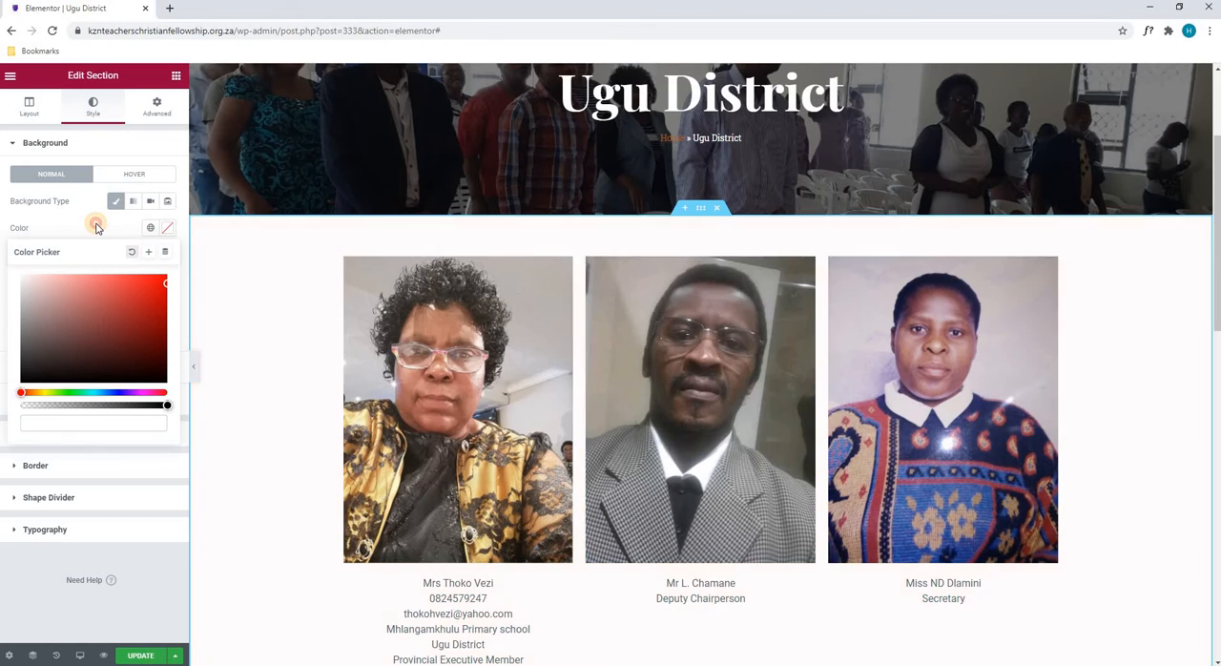
- Insert the first VISION 2030 picture from the media library as the portrait section's background image
click(95, 289)
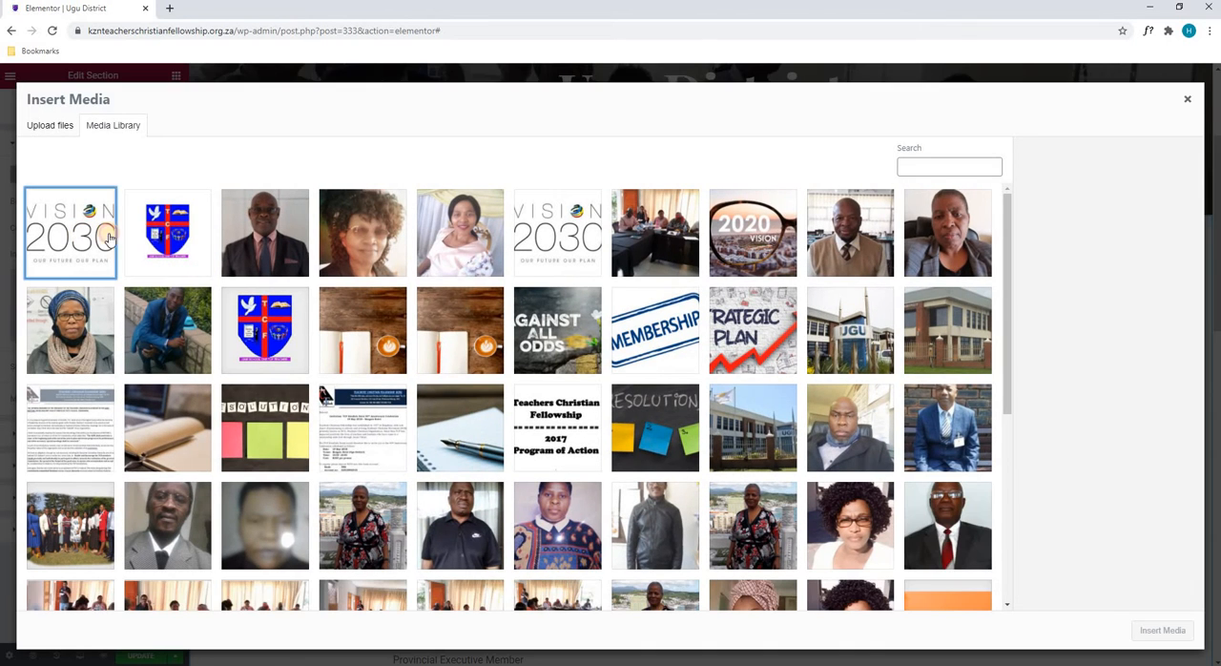
click(110, 238)
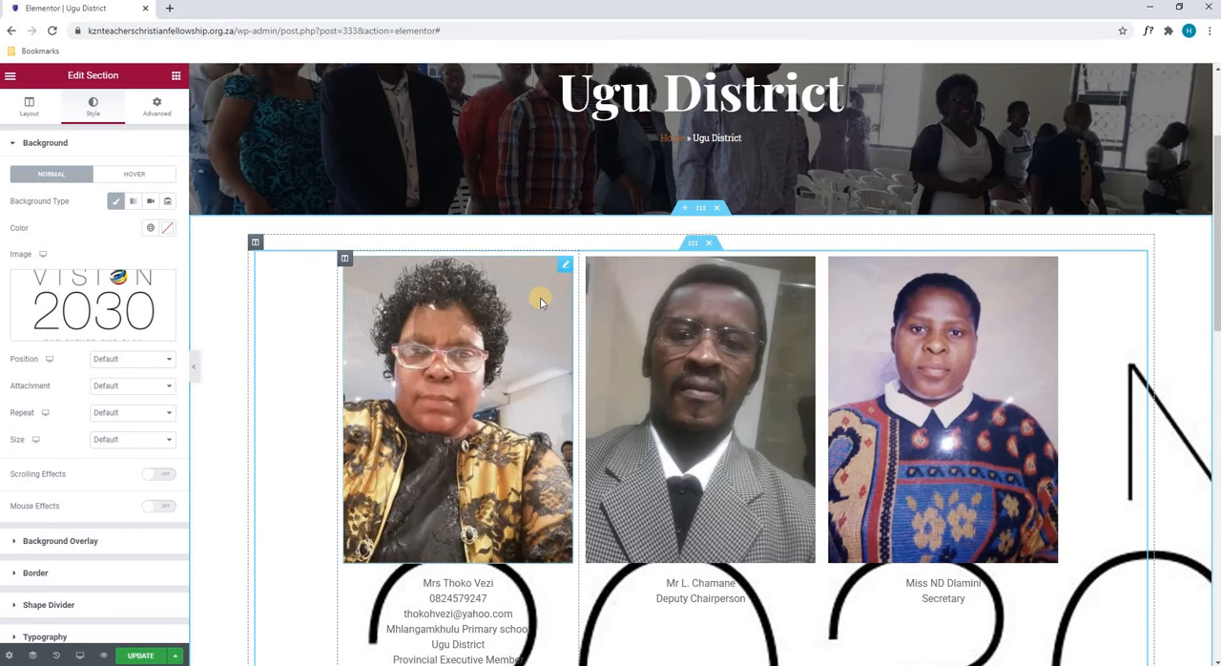
scroll(540, 301, down, 1)
scroll(540, 301, down, 5)
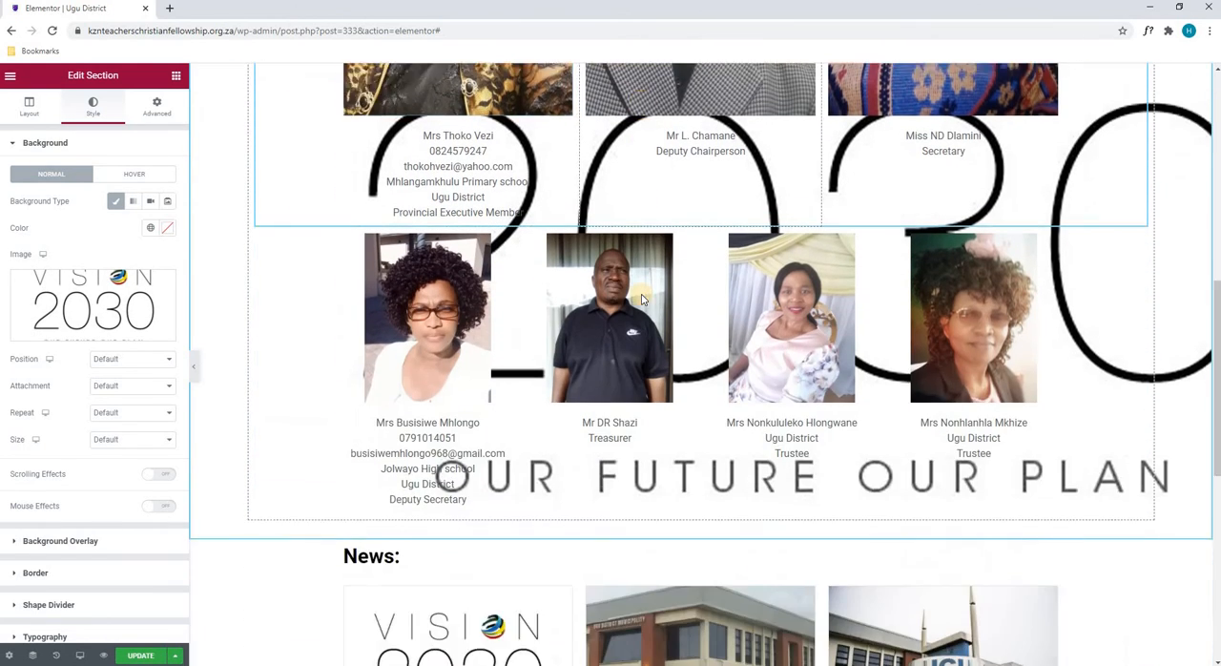
scroll(610, 295, up, 6)
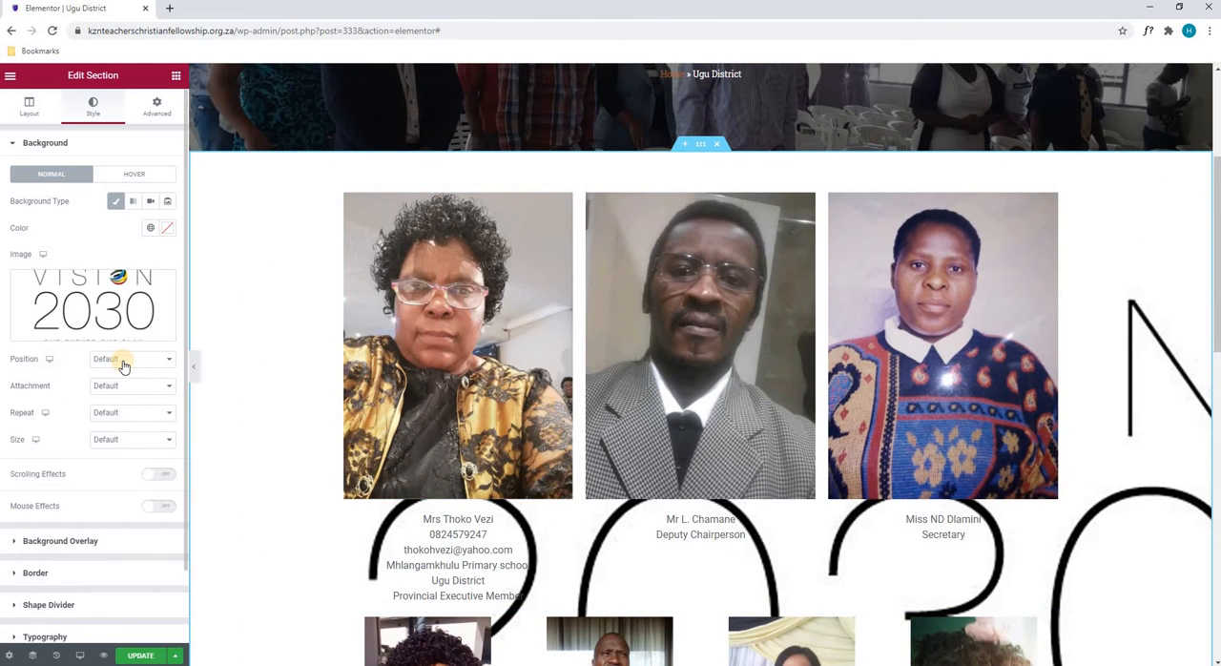
- Set the background image's position to Center Center and its attachment to Scroll
click(123, 362)
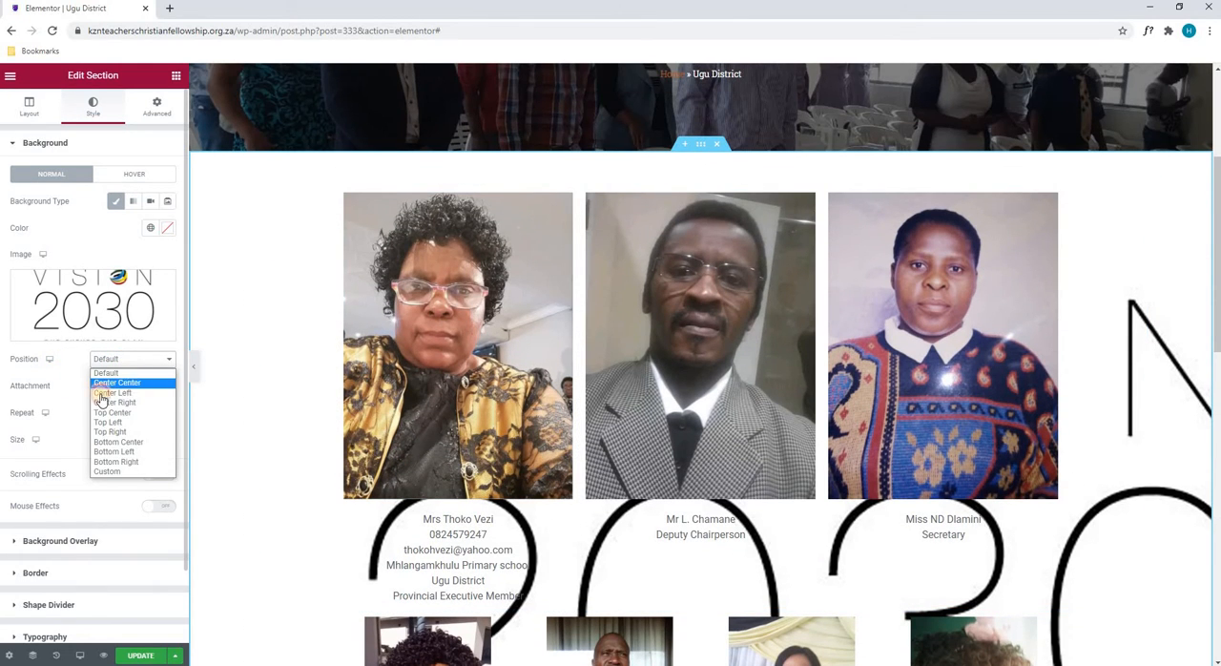
click(101, 383)
click(137, 388)
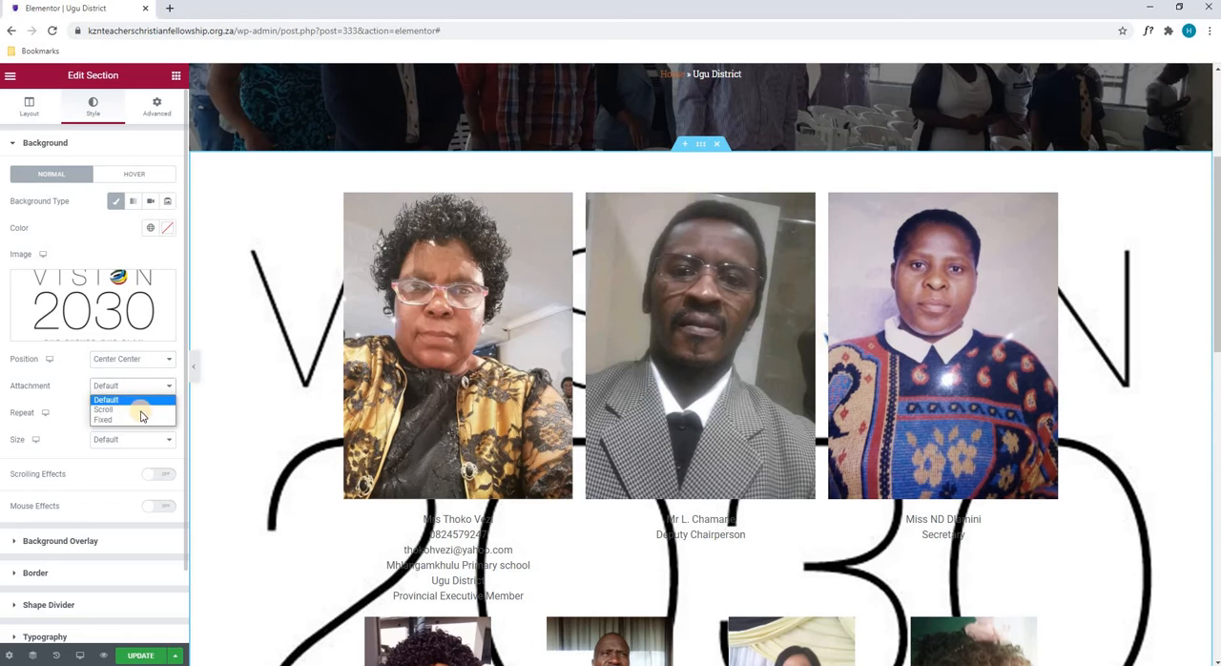
click(137, 410)
scroll(232, 336, down, 3)
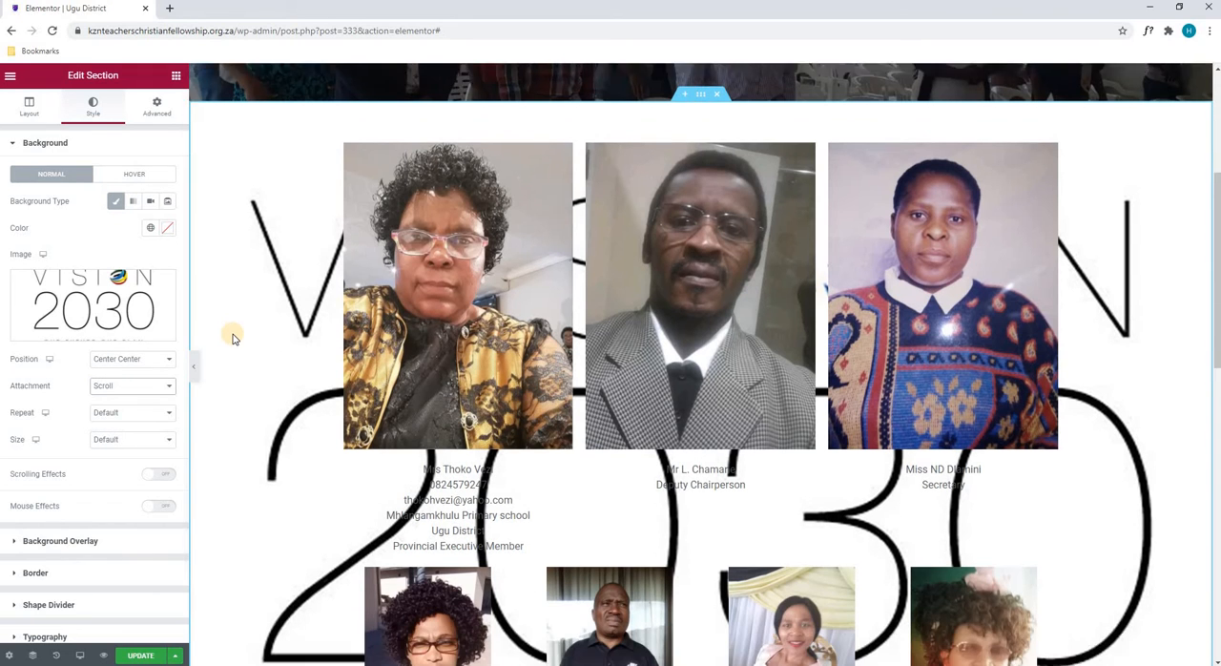
scroll(235, 333, up, 1)
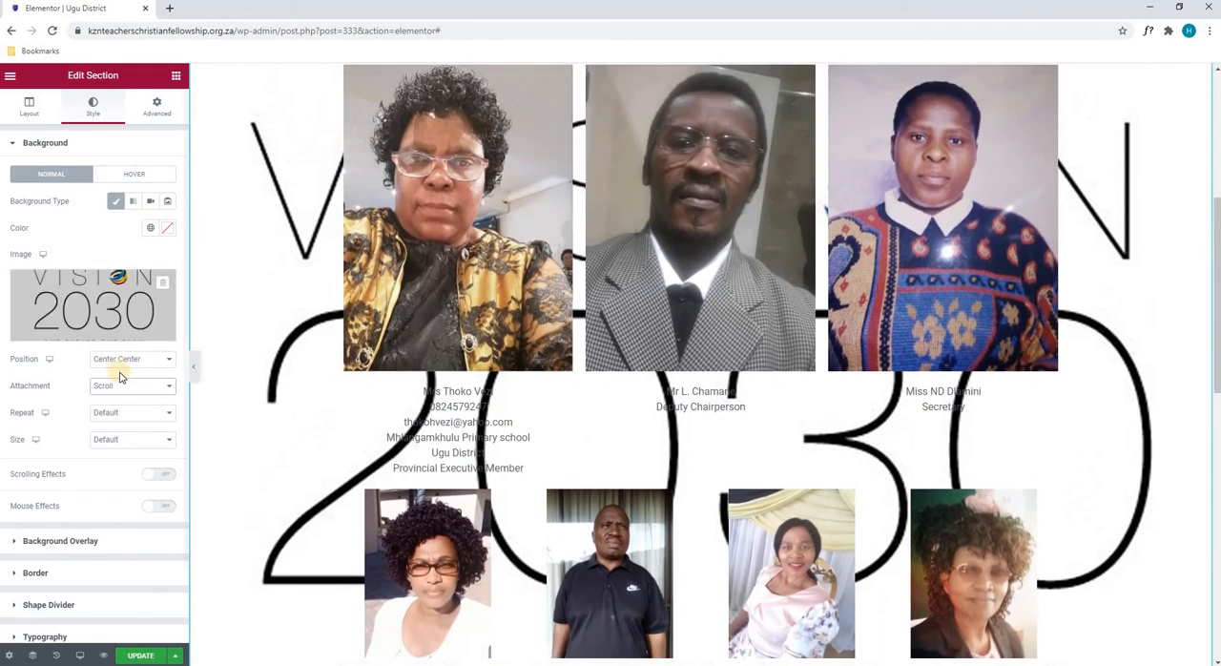
- Set the background image's attachment to Fixed and check the effect across the portrait section
click(120, 387)
click(112, 420)
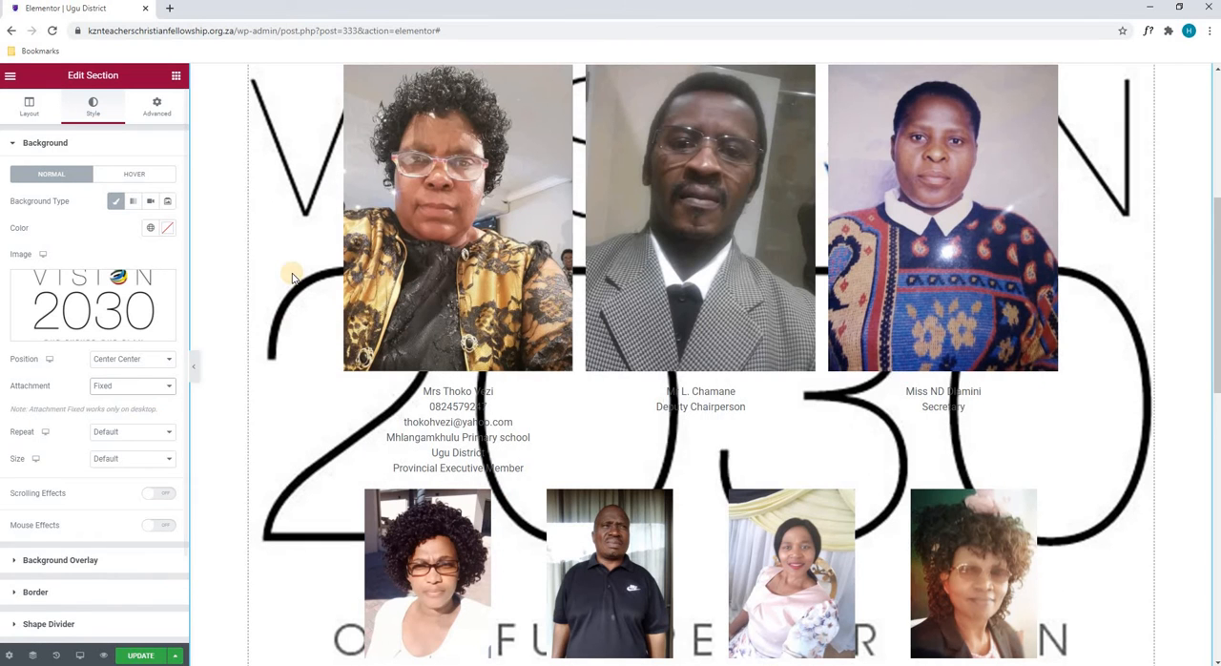
scroll(293, 278, down, 1)
scroll(293, 278, down, 4)
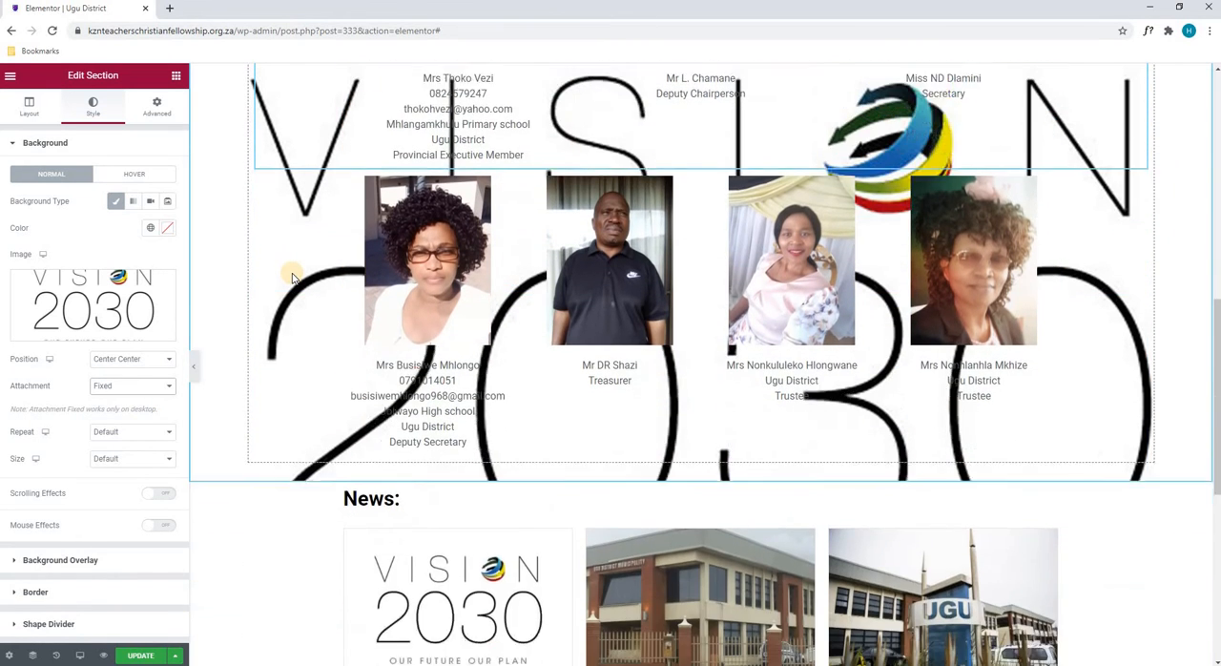
scroll(292, 277, up, 5)
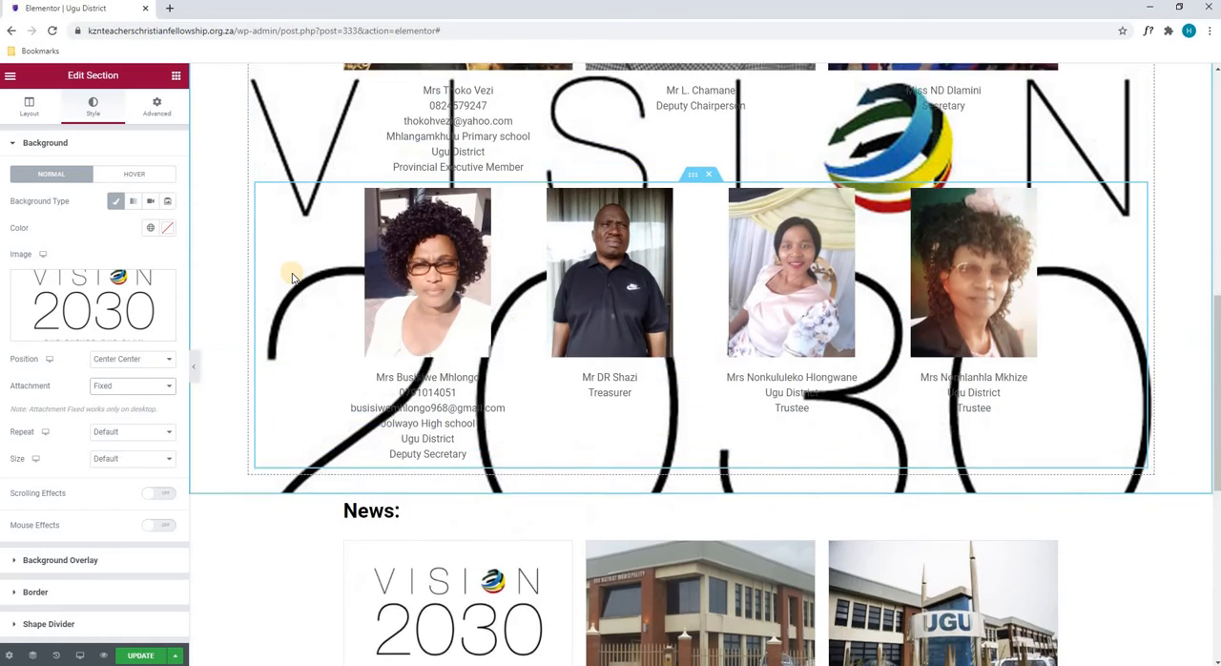
scroll(293, 278, up, 1)
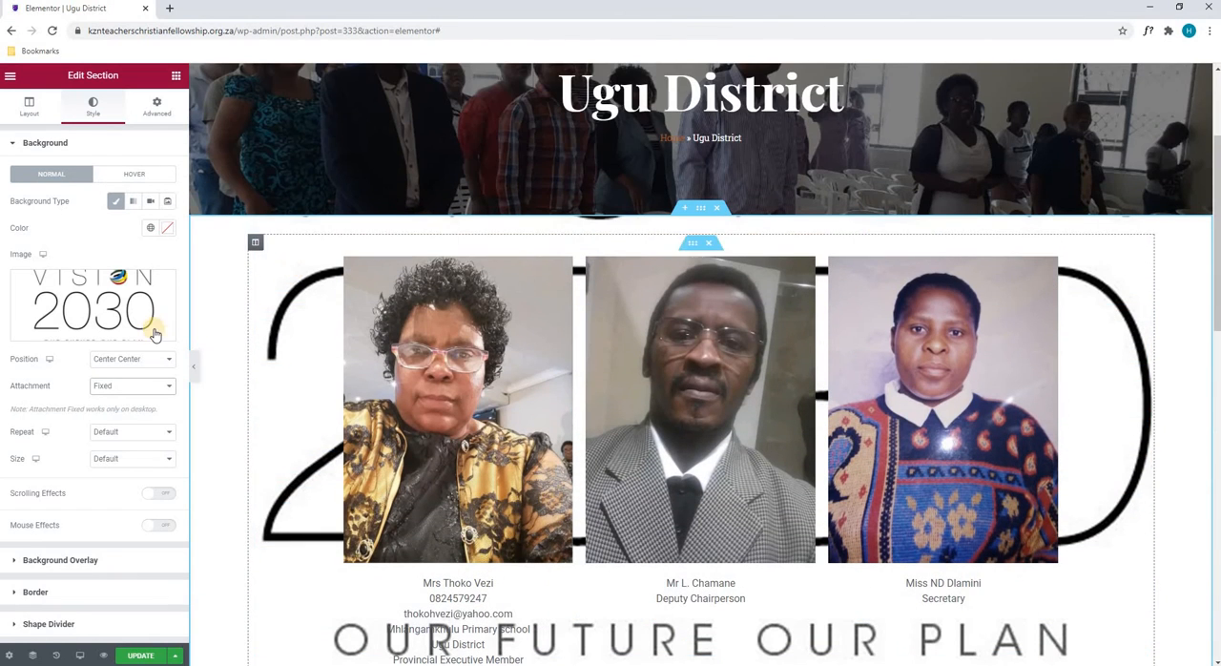
- Set the background image's attachment back to Scroll and its repeat to No-repeat
click(107, 386)
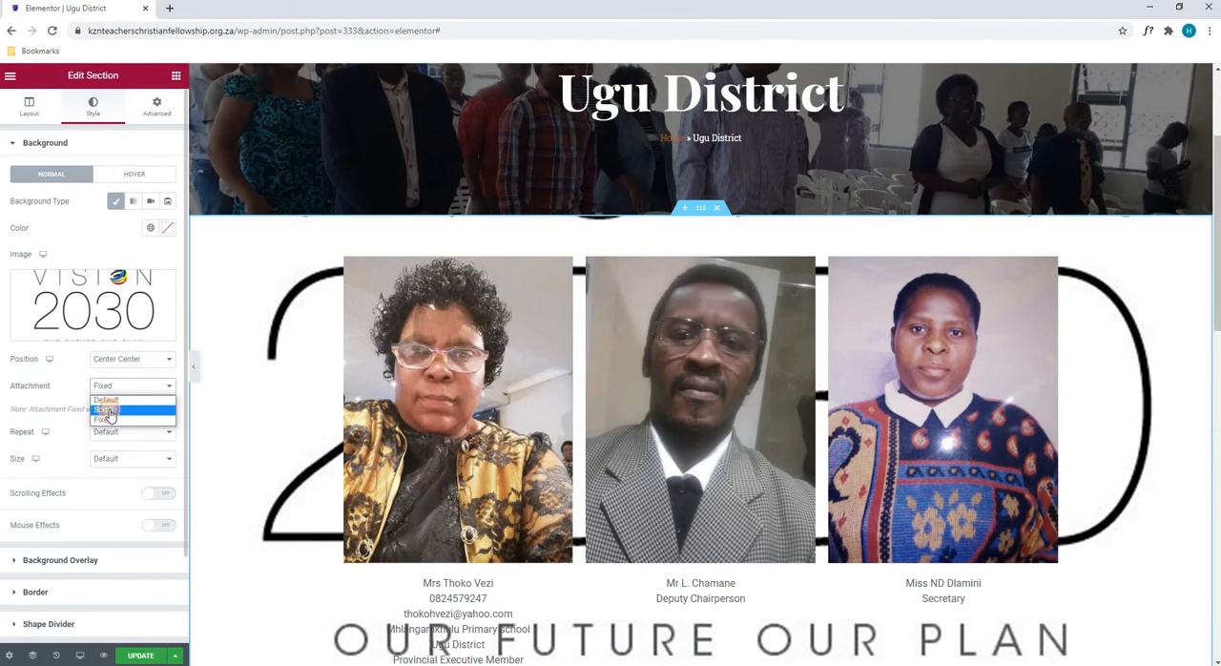
click(110, 400)
click(107, 413)
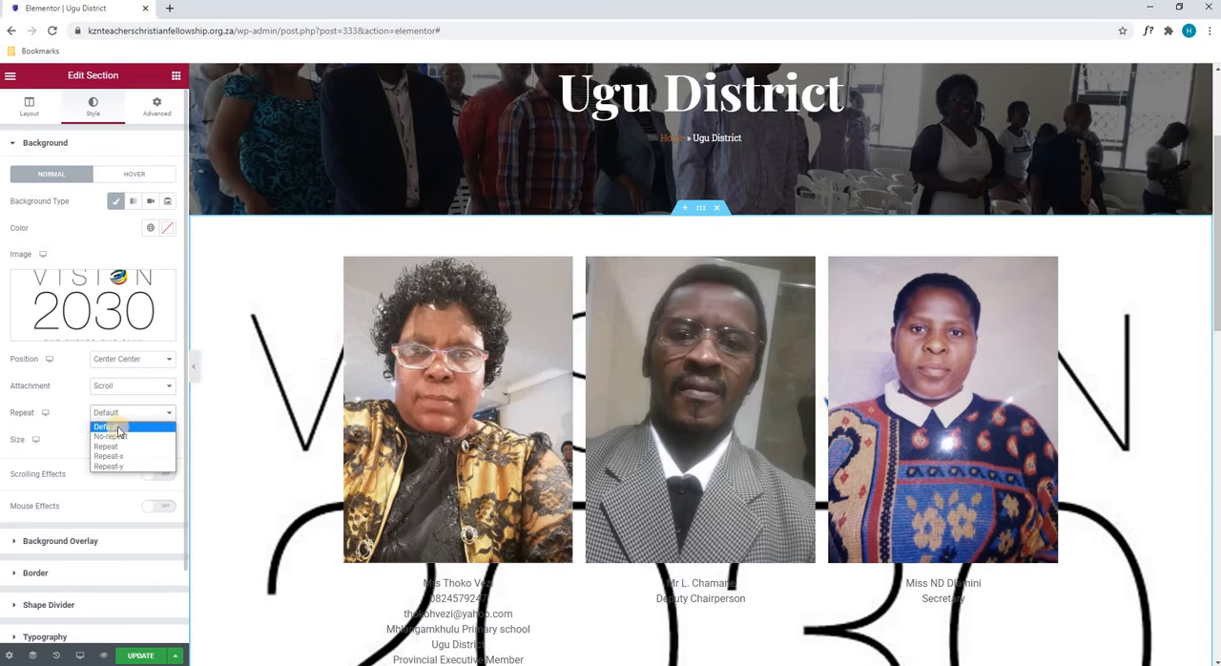
click(122, 431)
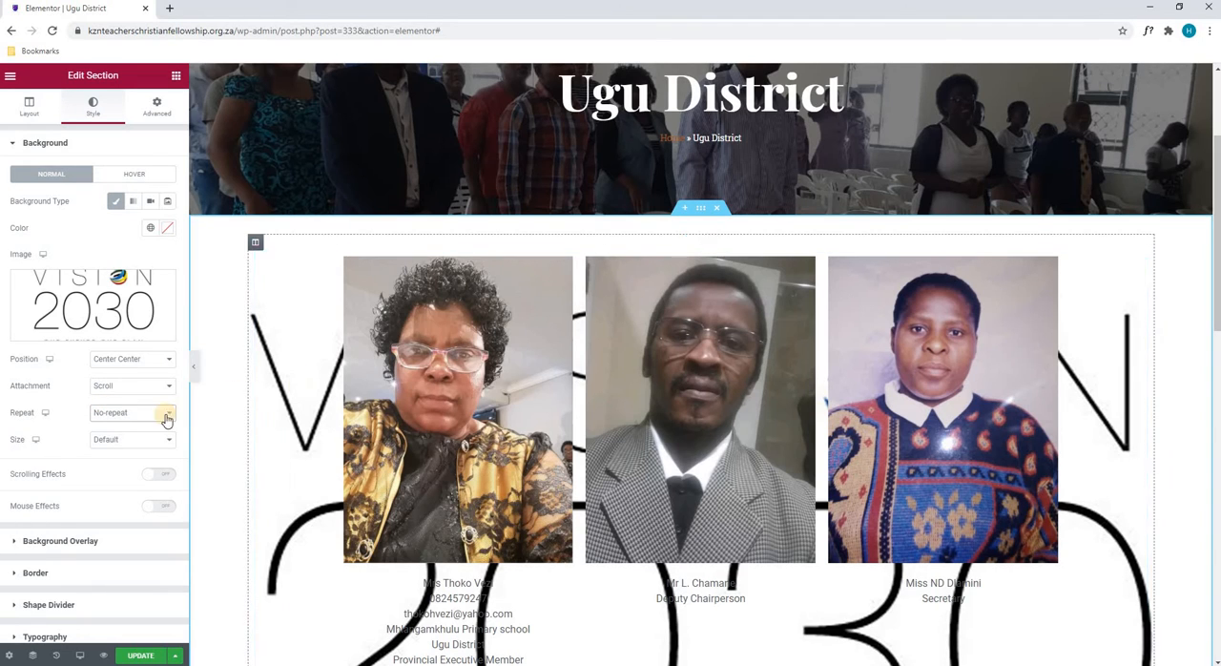
- Try the Auto, Cover and Contain sizes for the portrait section's background image
click(135, 439)
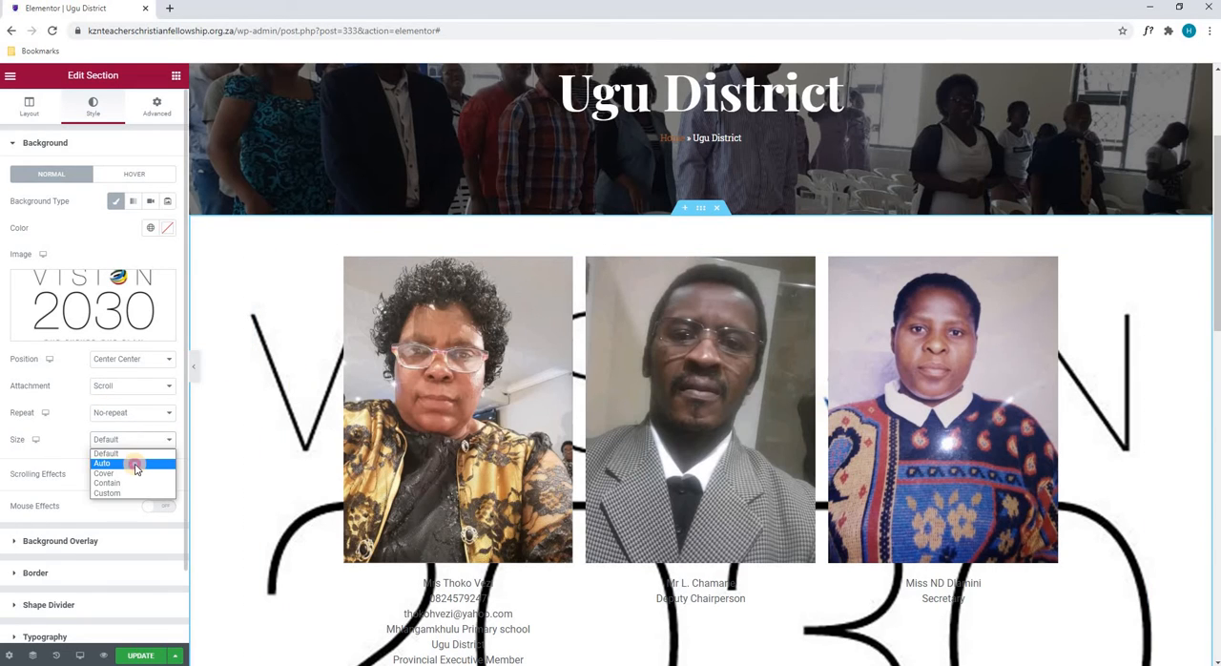
click(133, 462)
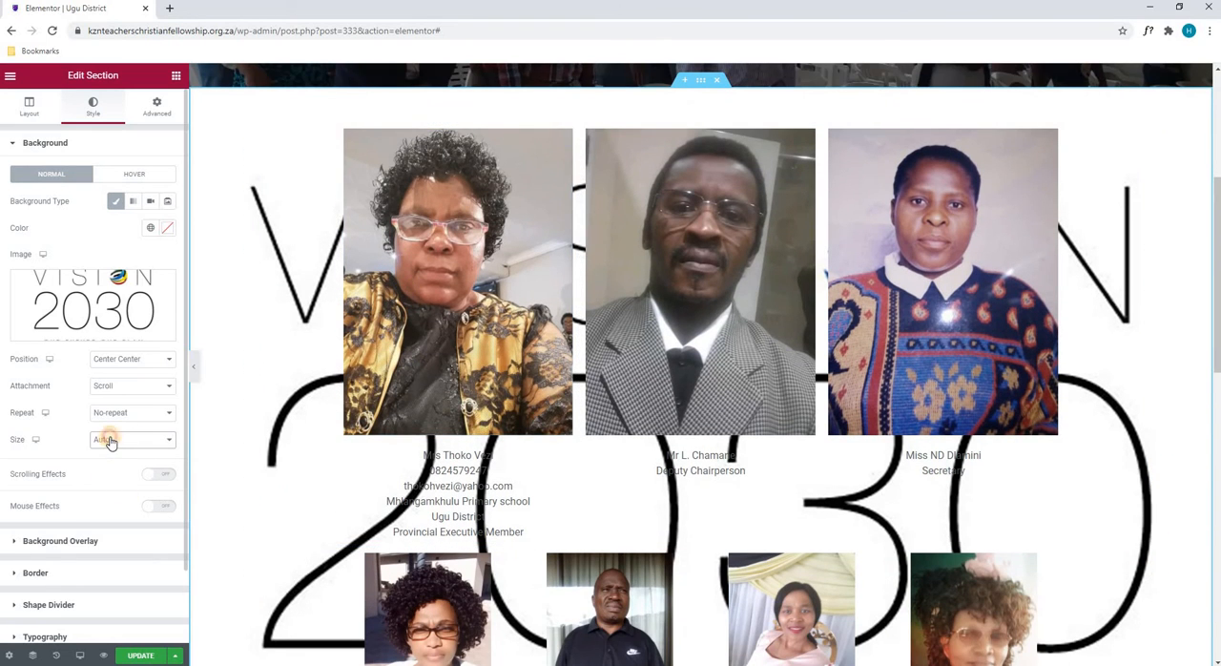
click(110, 440)
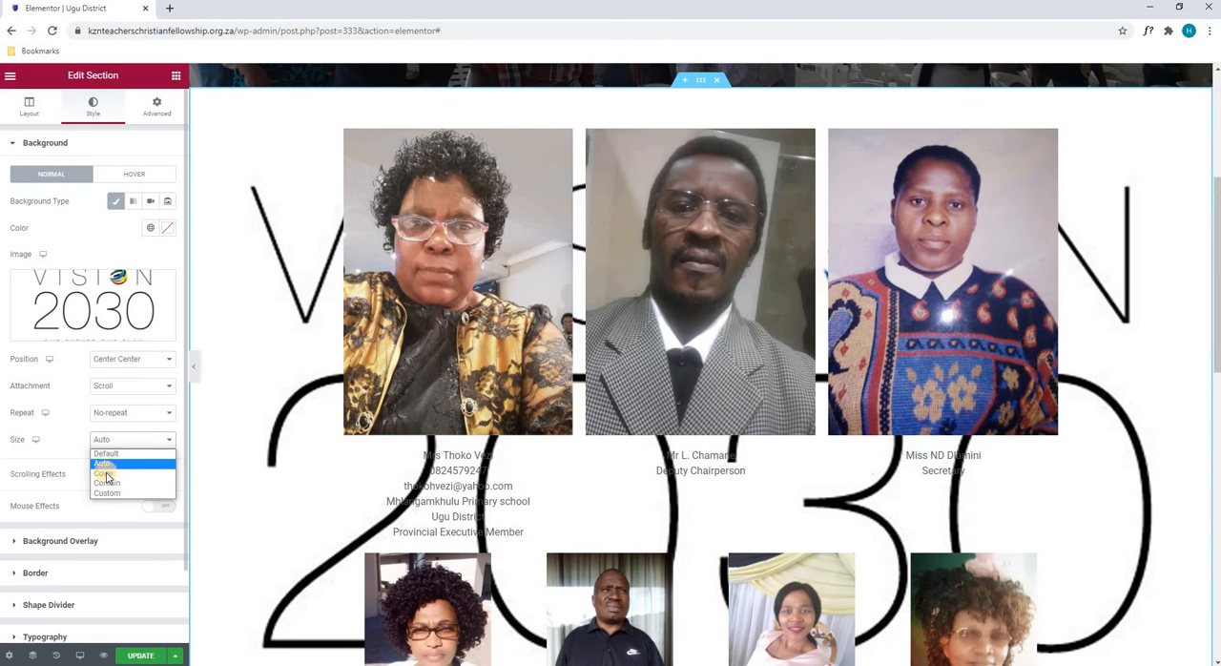
click(107, 471)
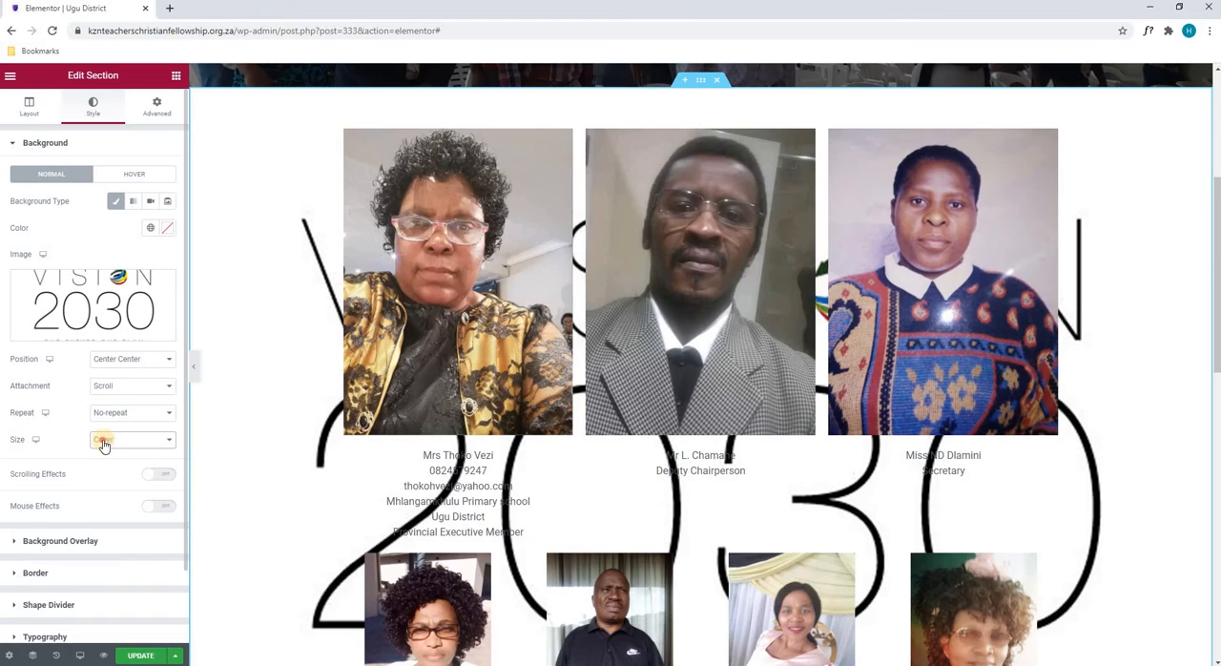
click(104, 443)
click(109, 482)
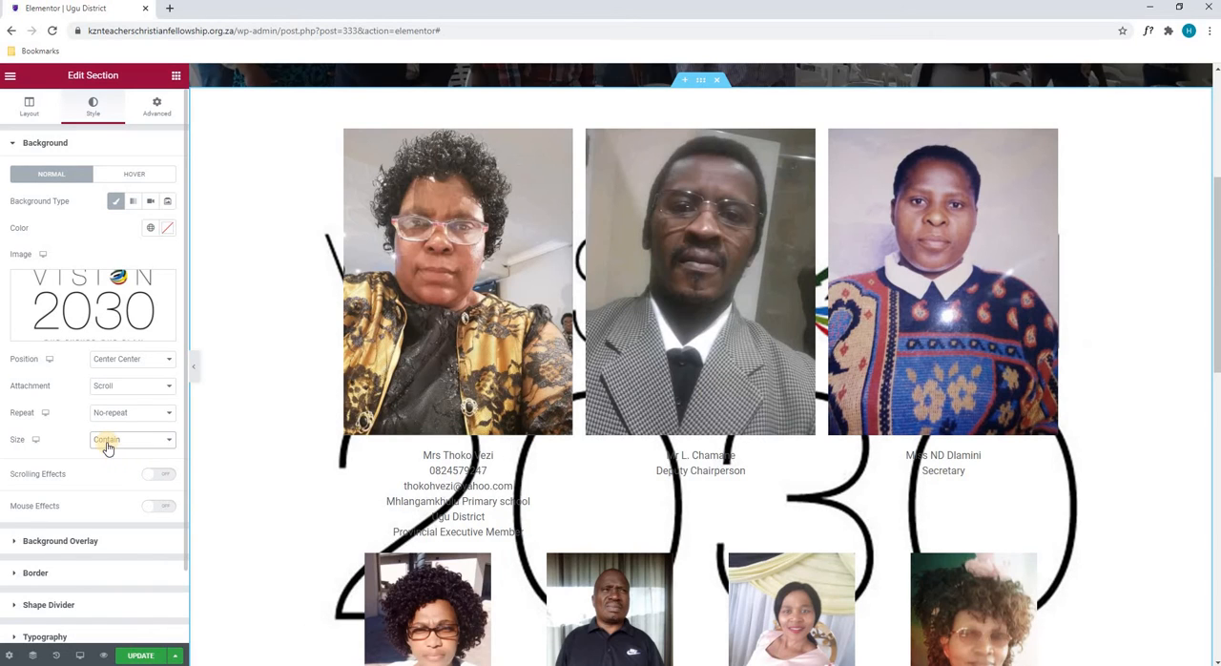
- Try a Custom background size with a width of 20%, and remove the image from the portrait section's background
click(107, 445)
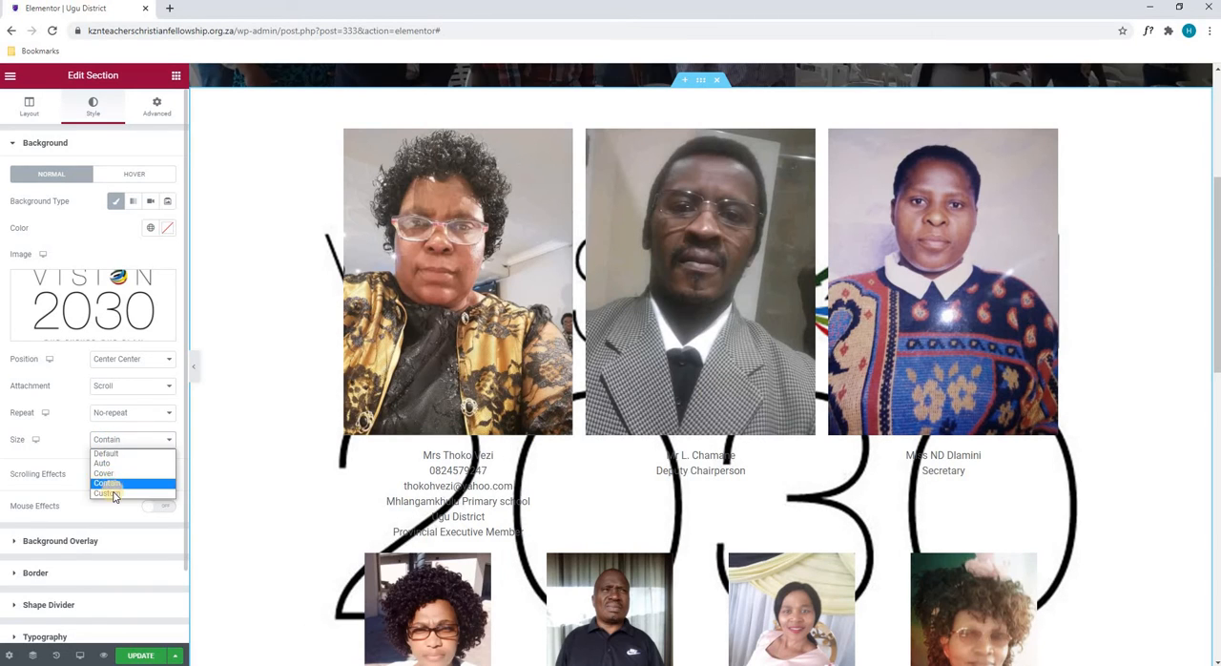
click(113, 493)
scroll(107, 480, down, 1)
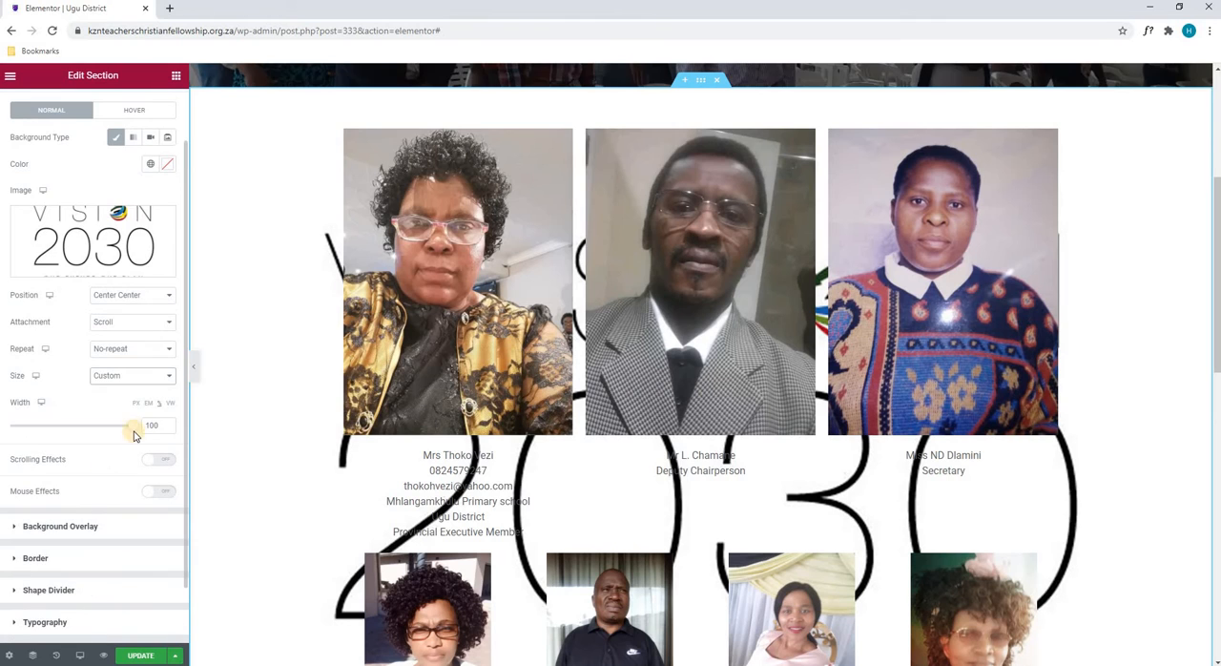
drag(115, 427, 34, 432)
scroll(134, 391, up, 1)
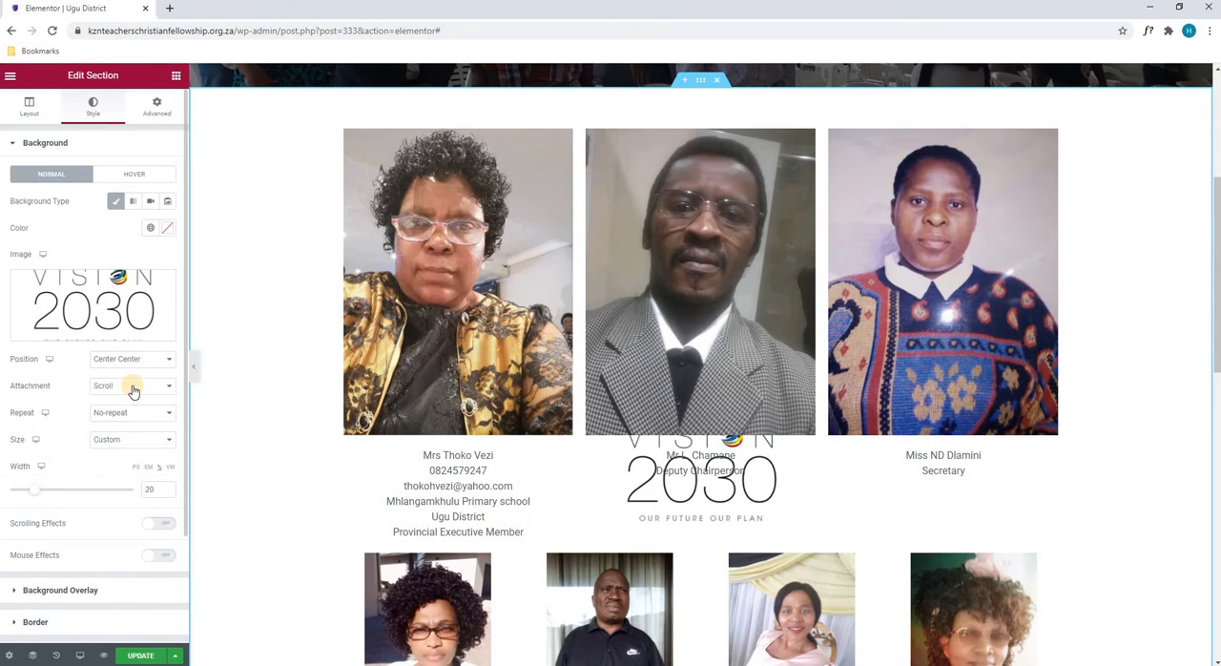
click(162, 289)
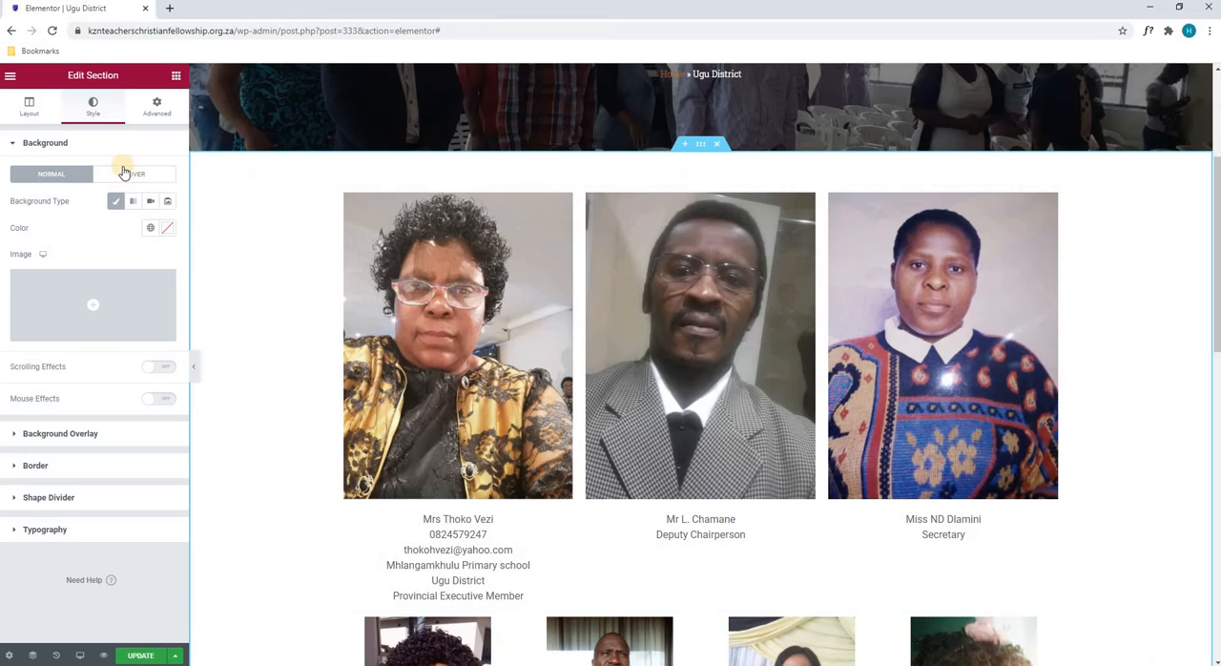
- Set the portrait section's hover background to Classic with red #FF0000 and check the hover effect on the page
click(126, 180)
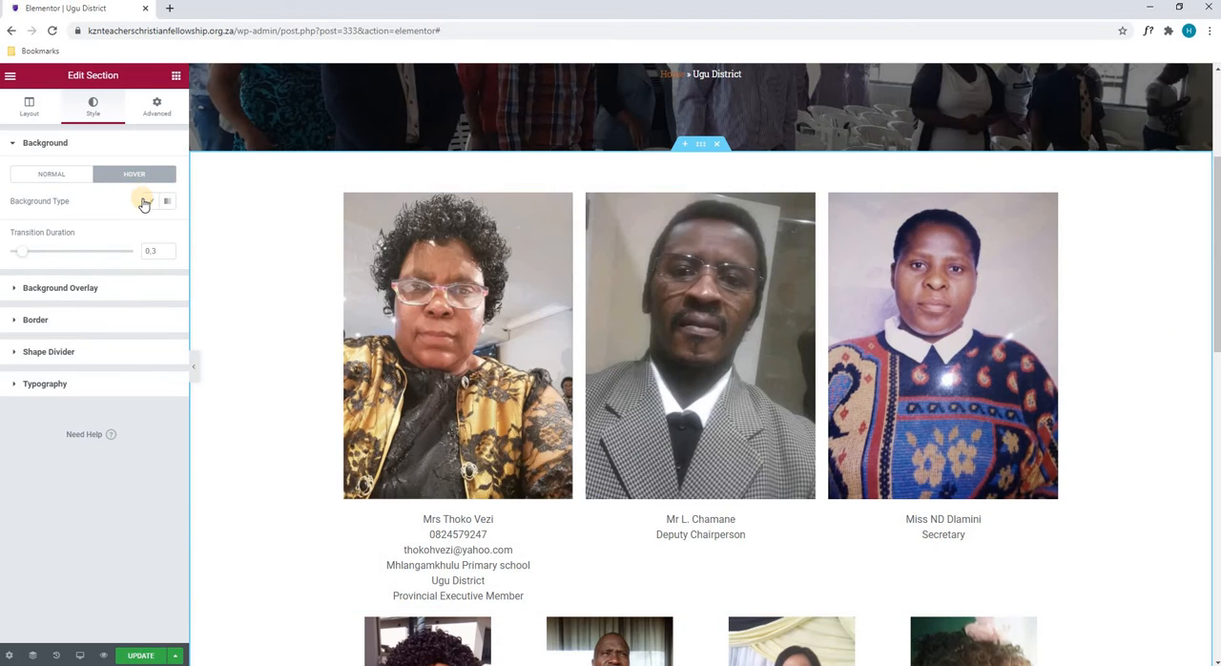
click(149, 203)
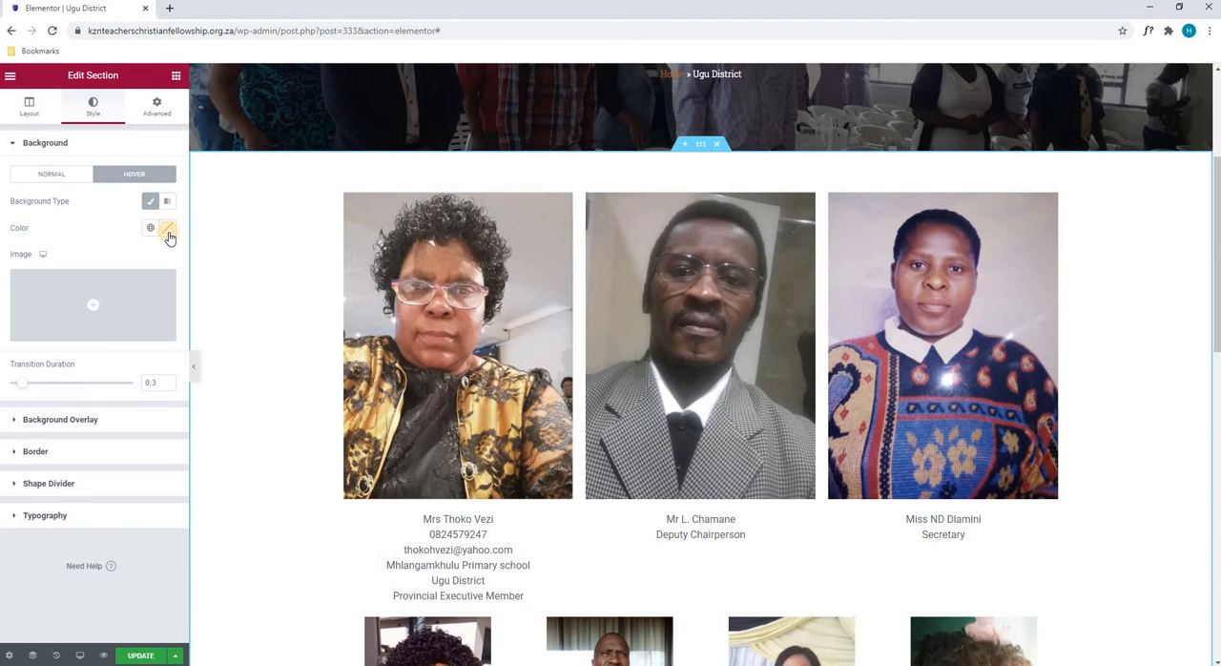
click(167, 232)
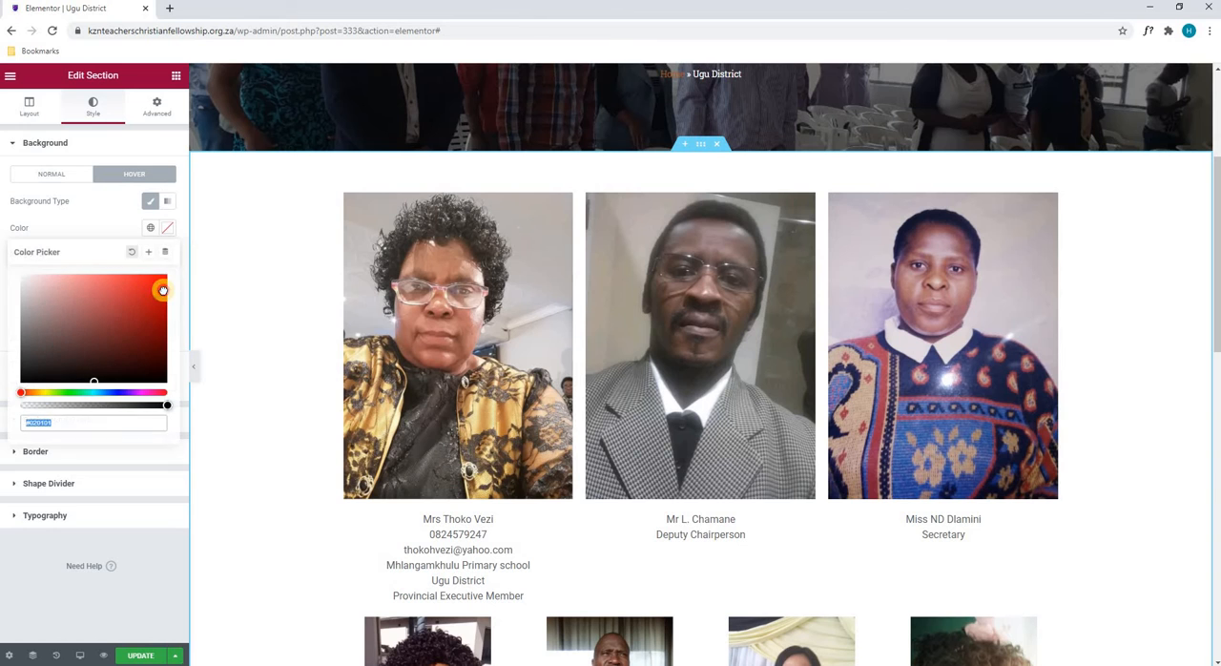
click(108, 225)
scroll(277, 280, down, 6)
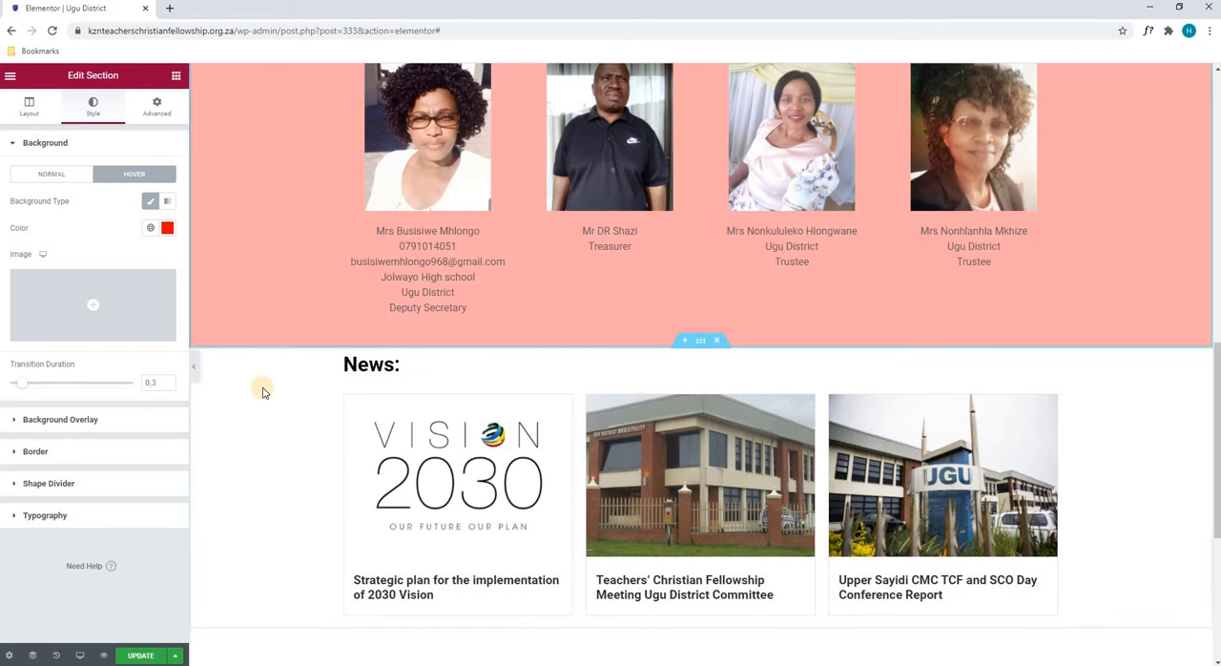
scroll(373, 263, up, 3)
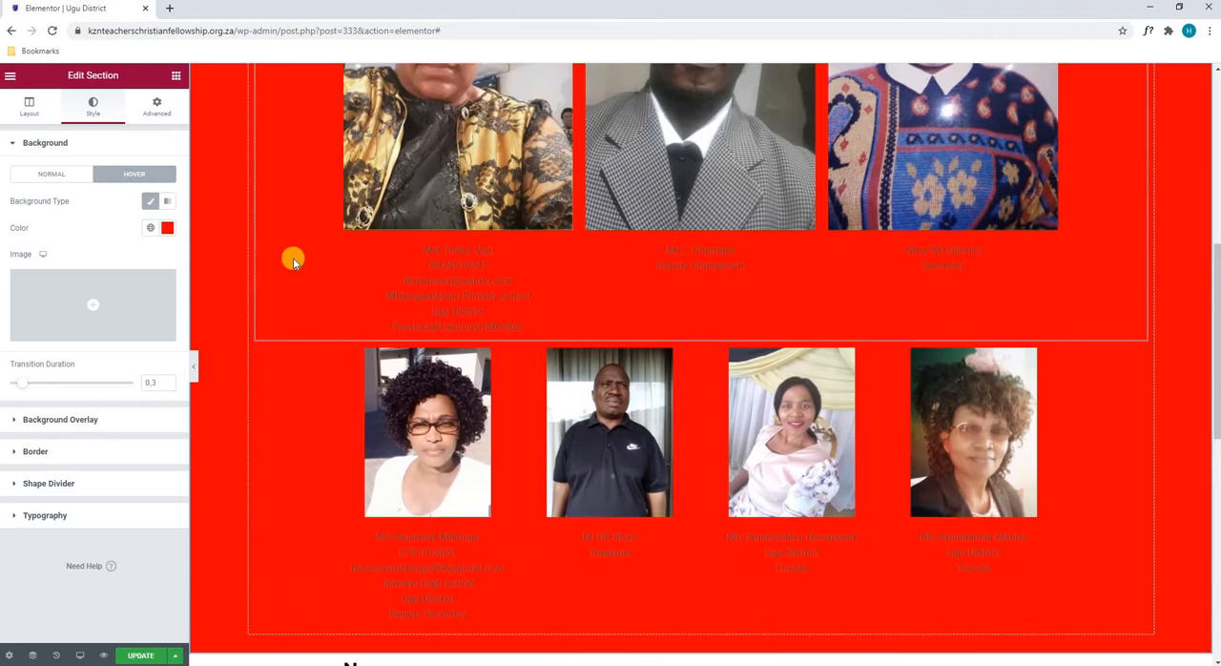
scroll(292, 258, up, 4)
- Clear the section's hover background color and return to the normal-state background settings
click(167, 227)
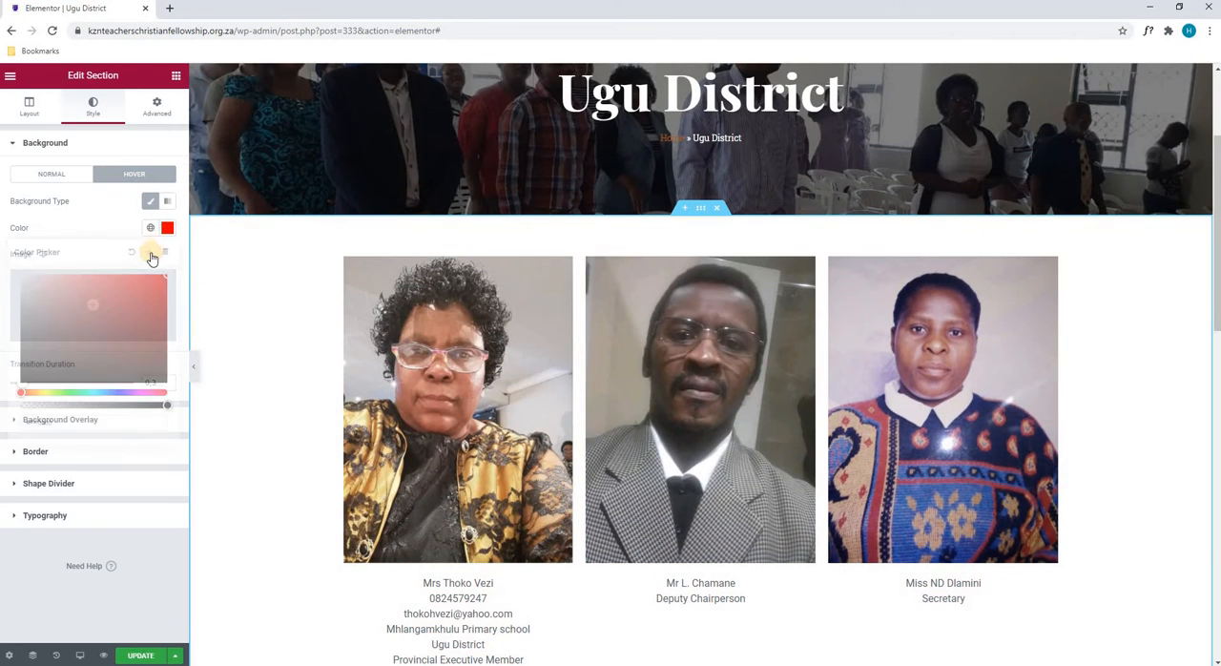
click(130, 253)
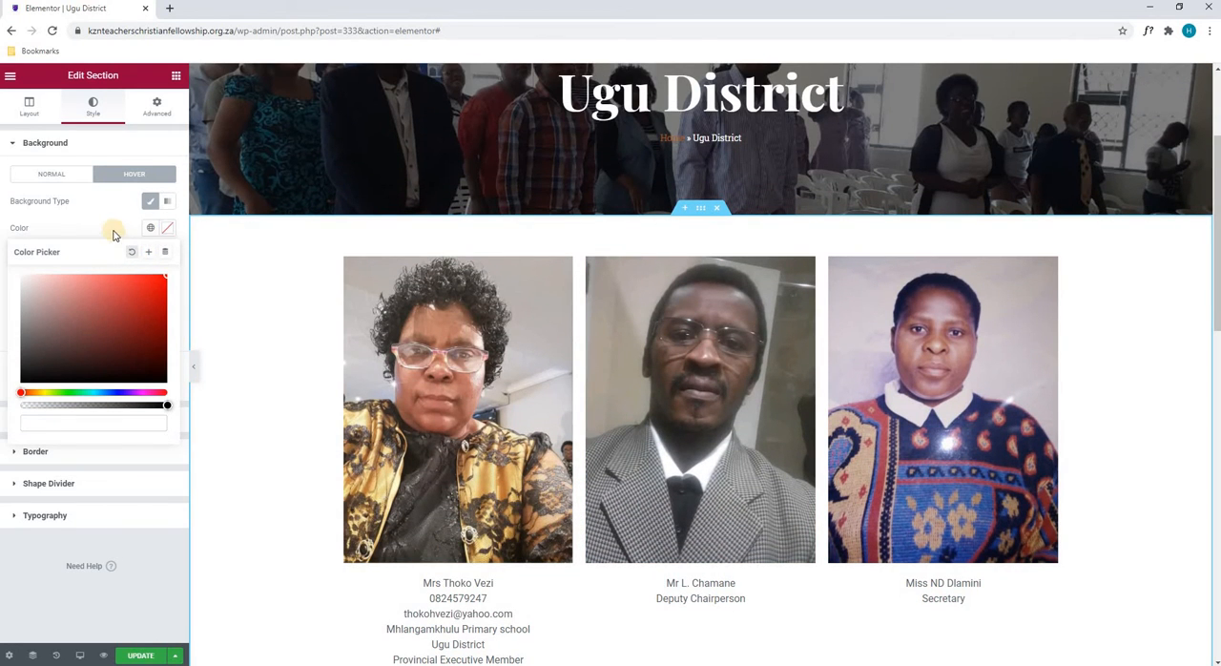
click(79, 177)
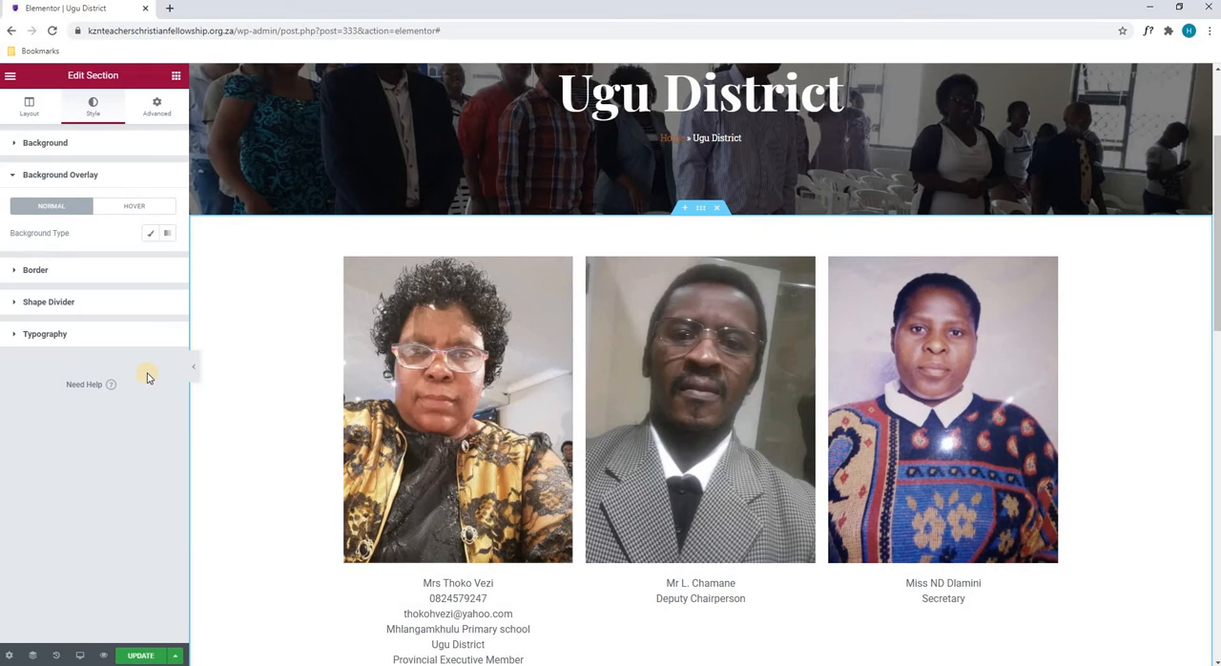
- Set the section's background overlay type to Classic, trying out a red #CB1212 color and clearing it again
click(149, 234)
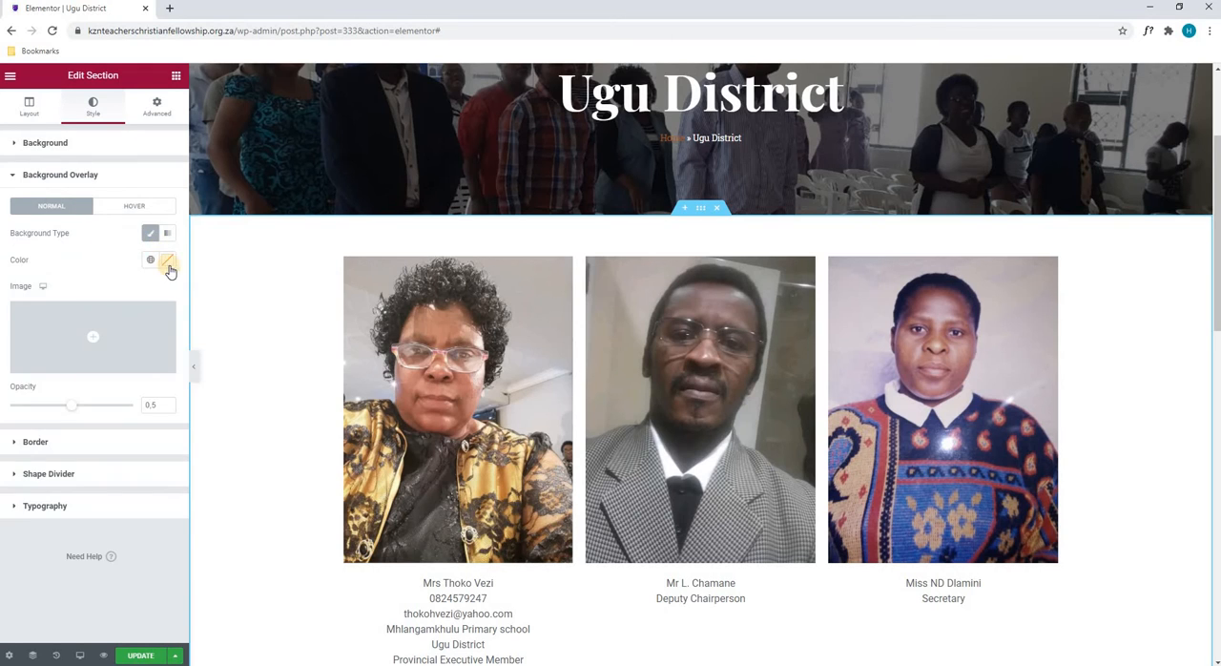
click(167, 259)
click(153, 328)
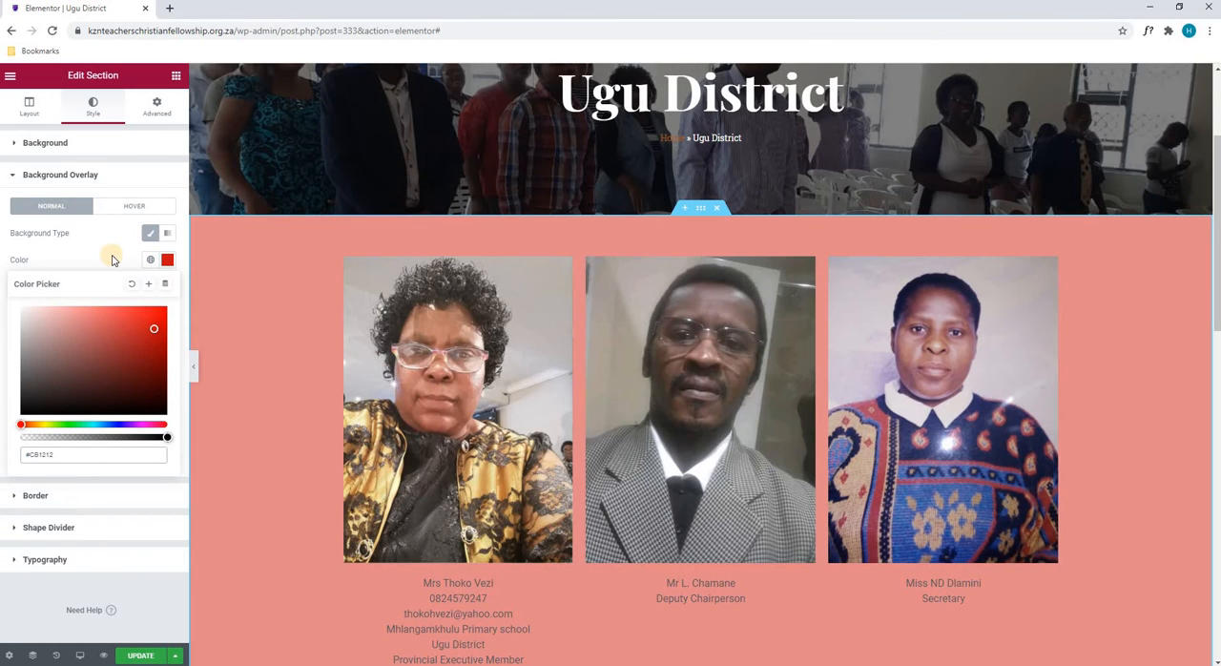
click(119, 260)
click(167, 260)
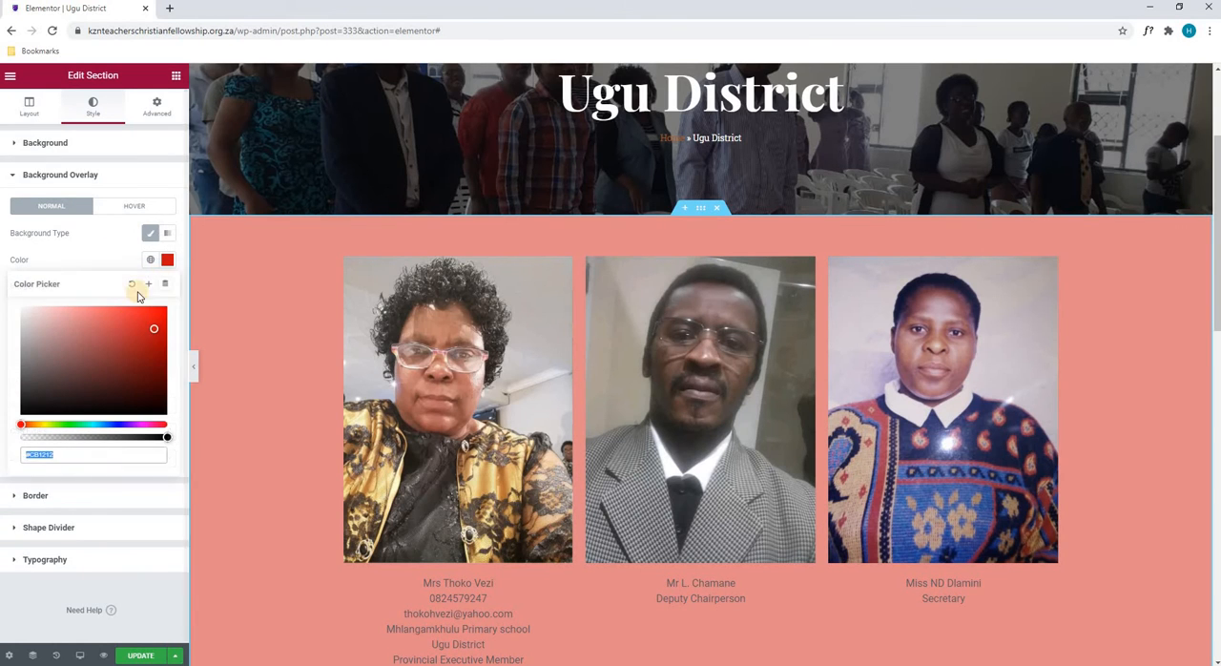
click(131, 285)
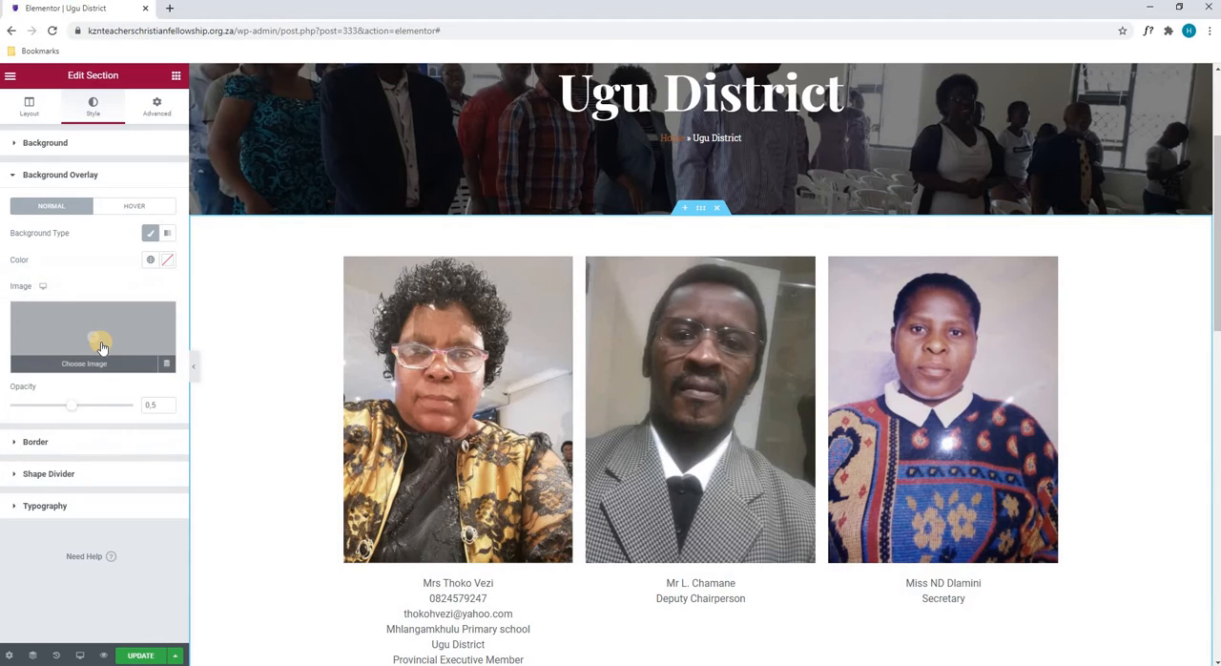
- Insert the Vision-1 picture from the media library as the section's background overlay image and check it across the section
click(101, 346)
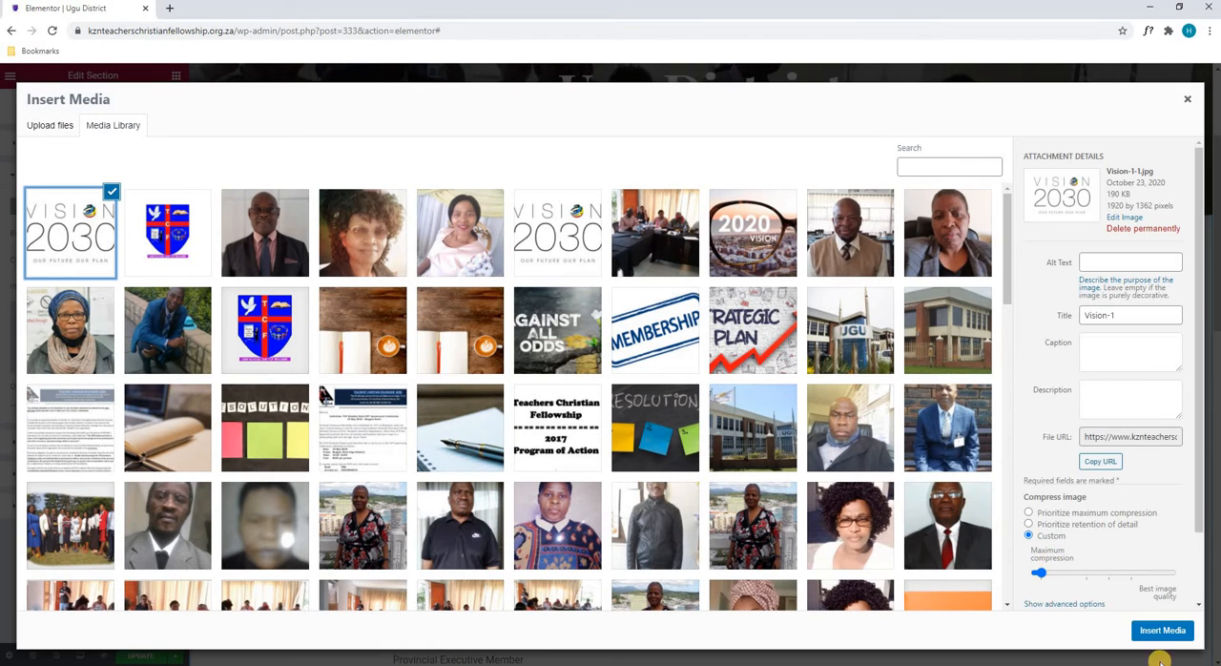
click(1162, 631)
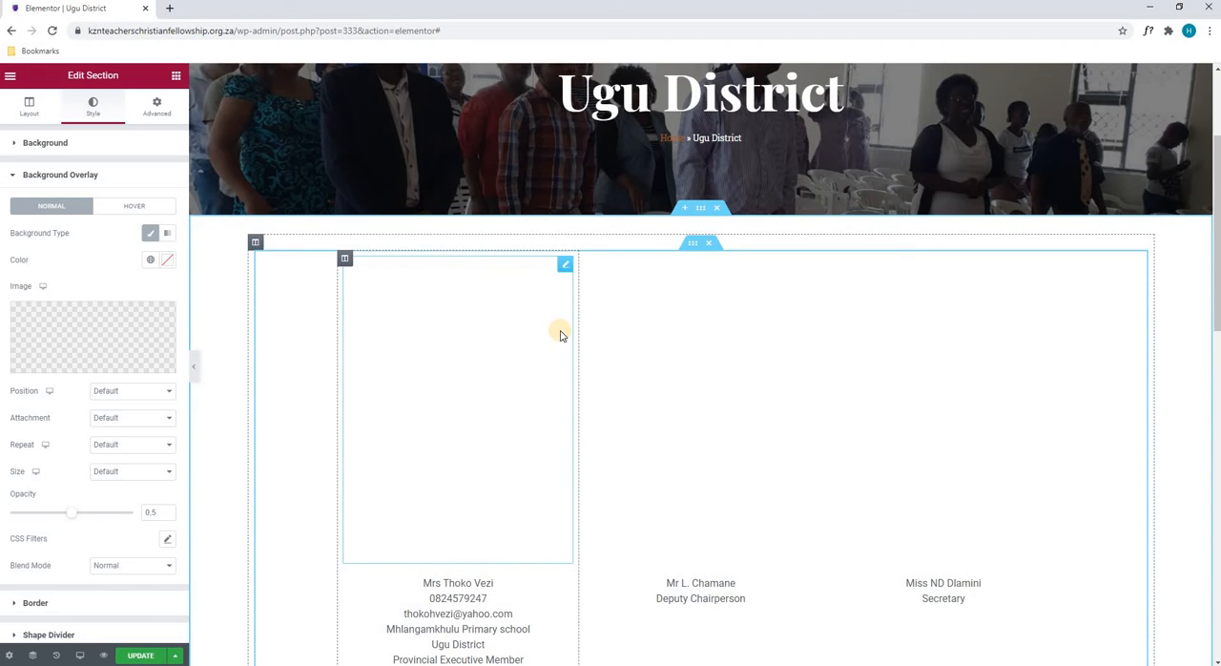
scroll(573, 335, down, 3)
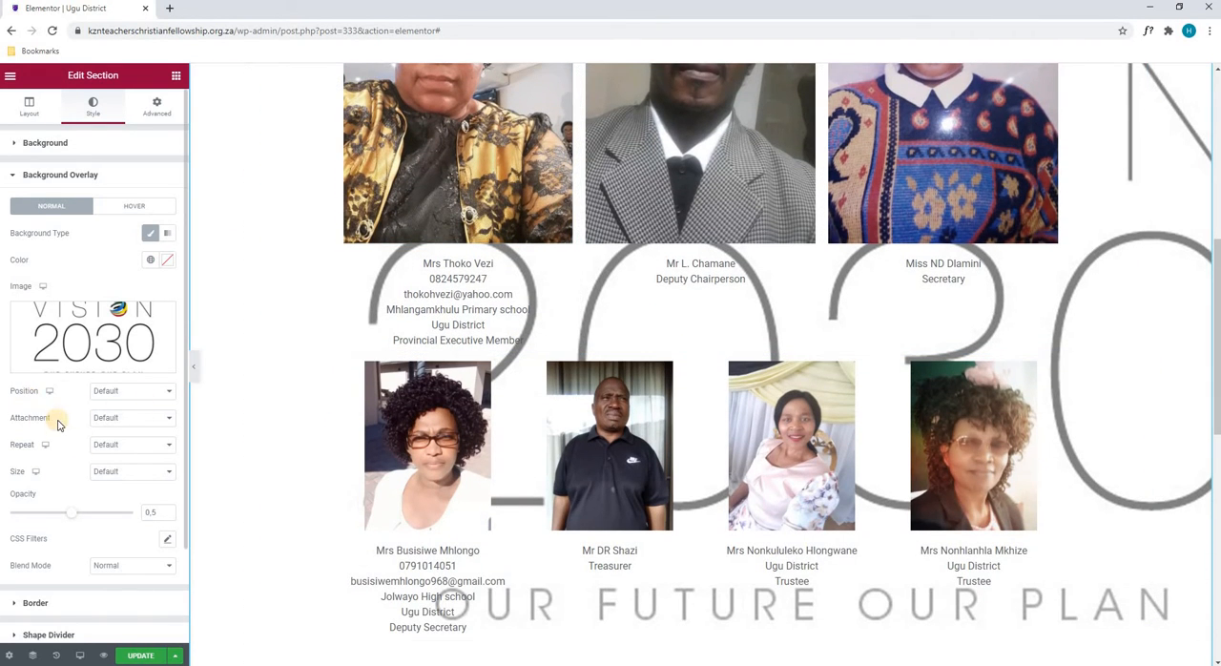
- Lower the background overlay's opacity to 0 and remove its image
drag(53, 516, 10, 512)
mouse_move(164, 320)
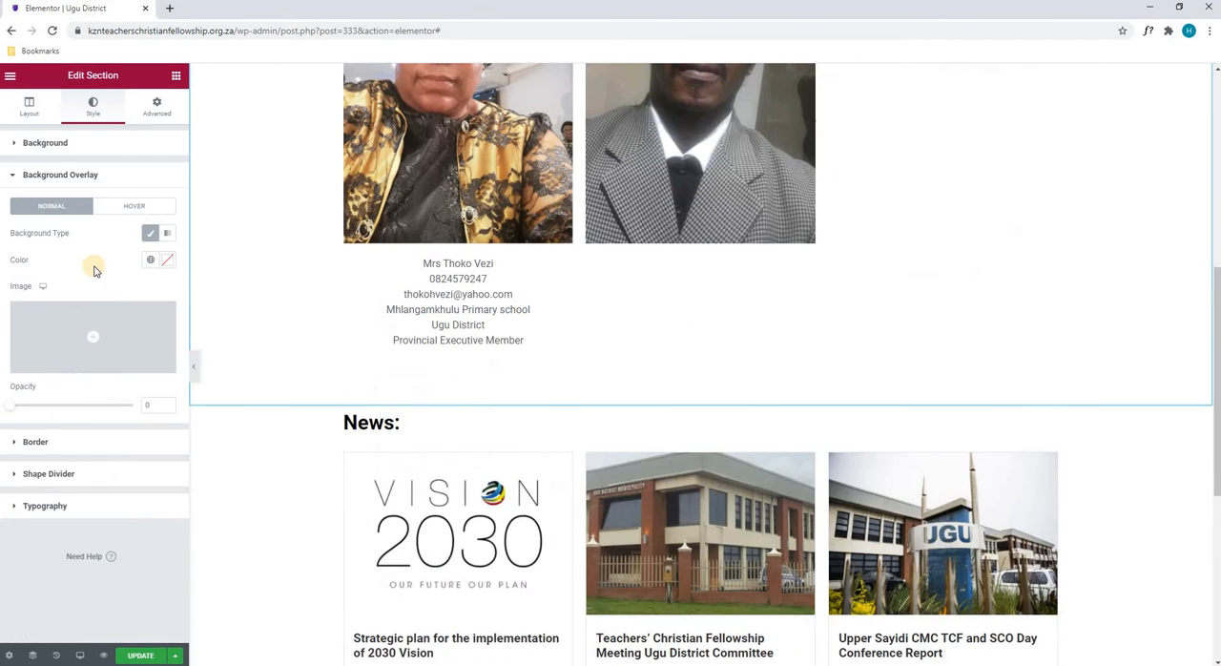
- Give the portrait section a Double border with a width of 10 on all four sides
click(29, 442)
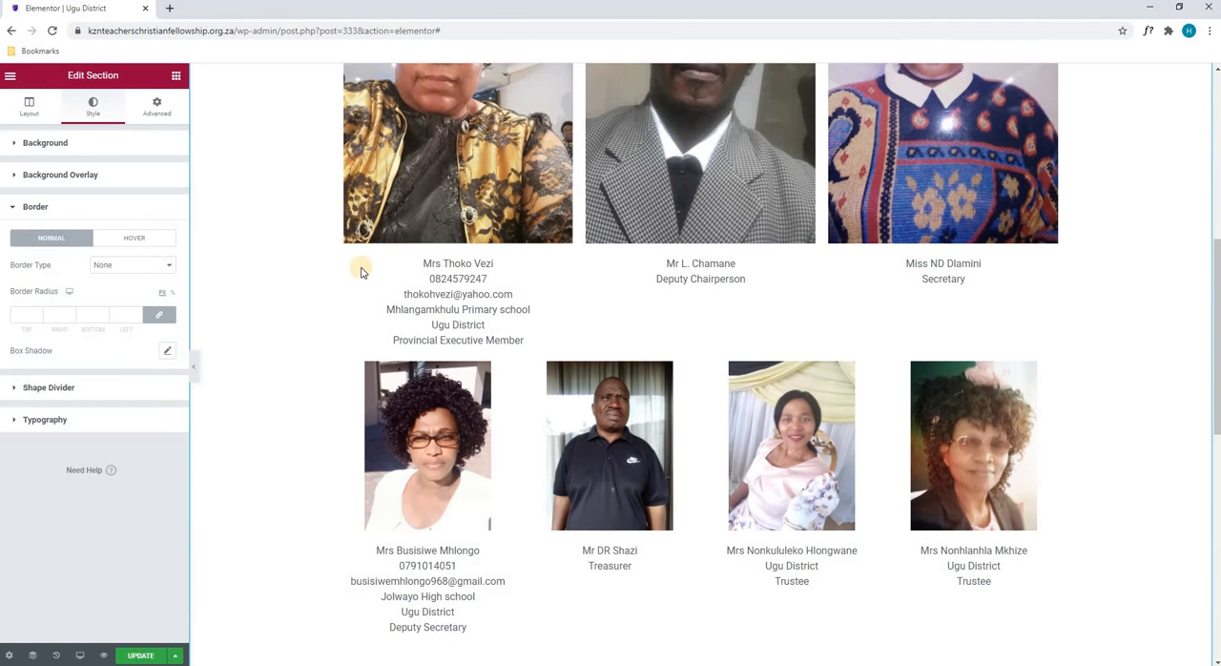
scroll(354, 264, up, 2)
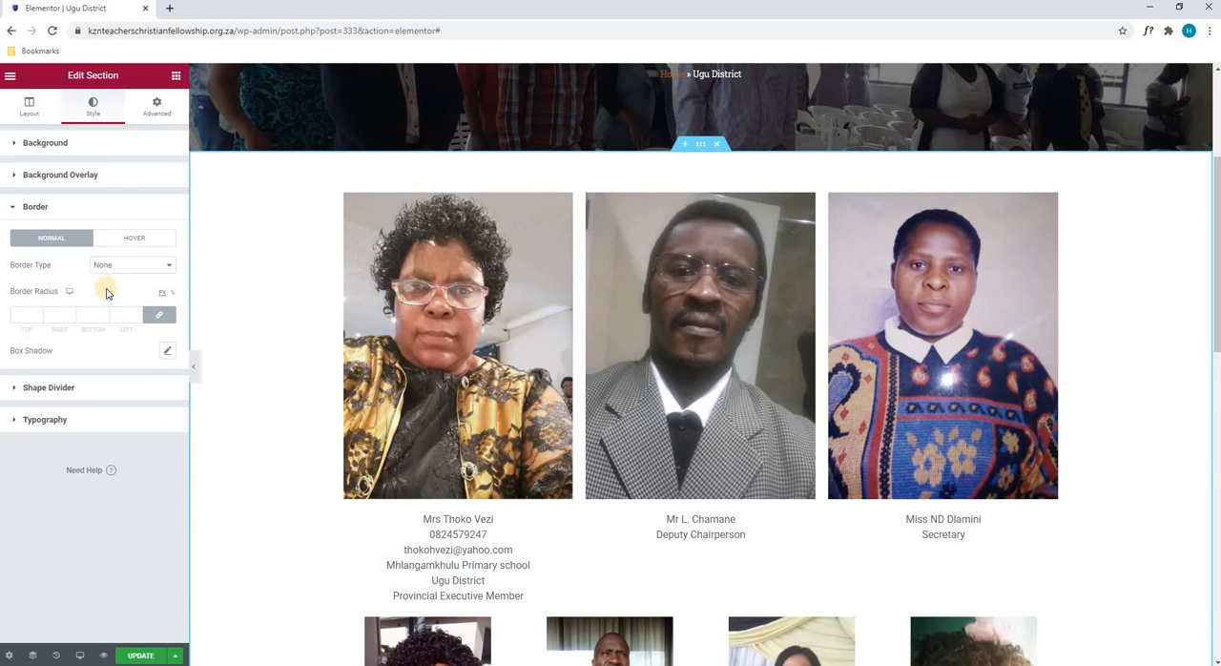
click(109, 272)
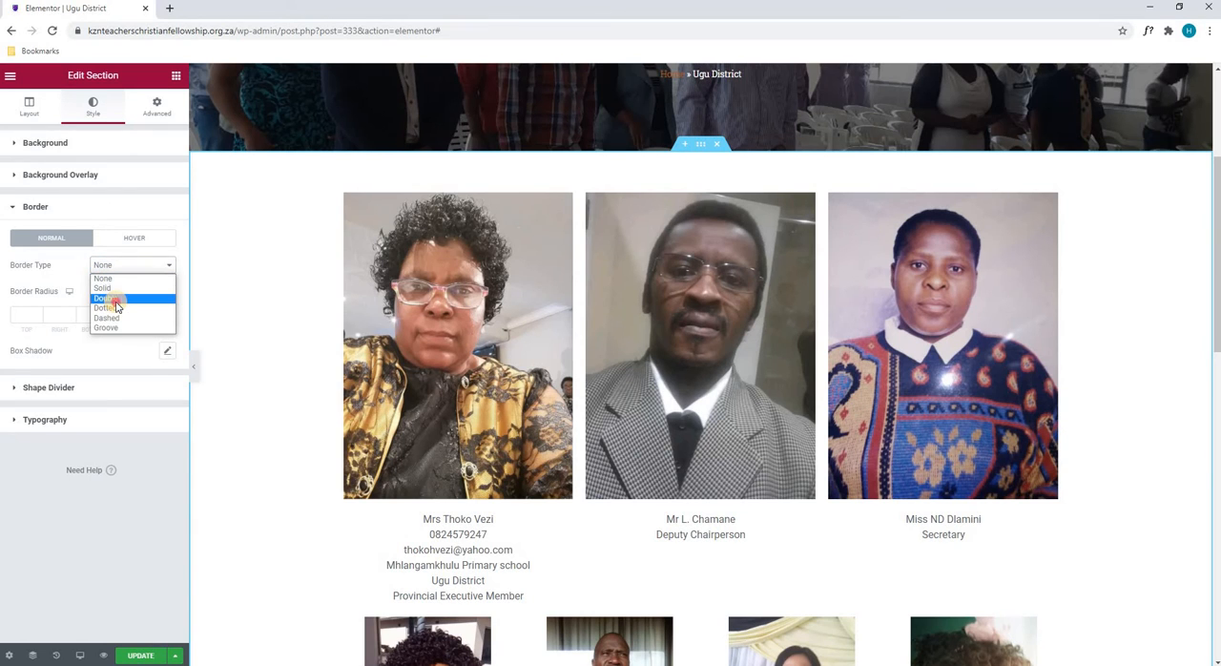
click(112, 300)
click(121, 314)
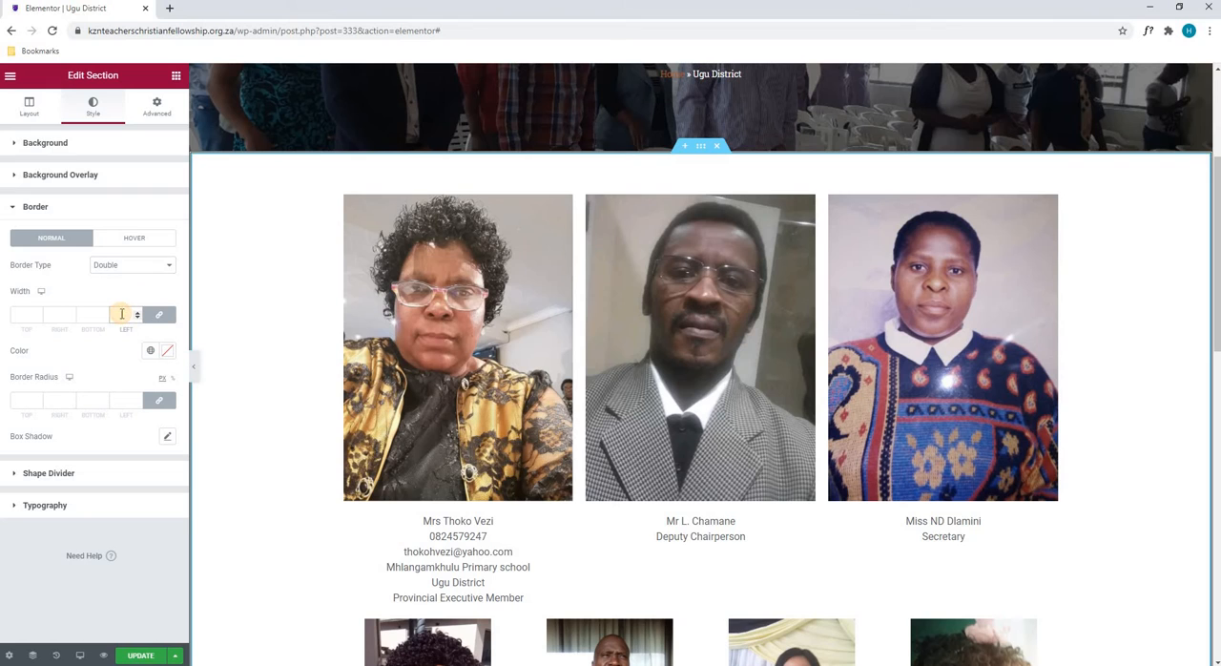
text(10)
- Set the portrait section's border color to a bright red
click(169, 353)
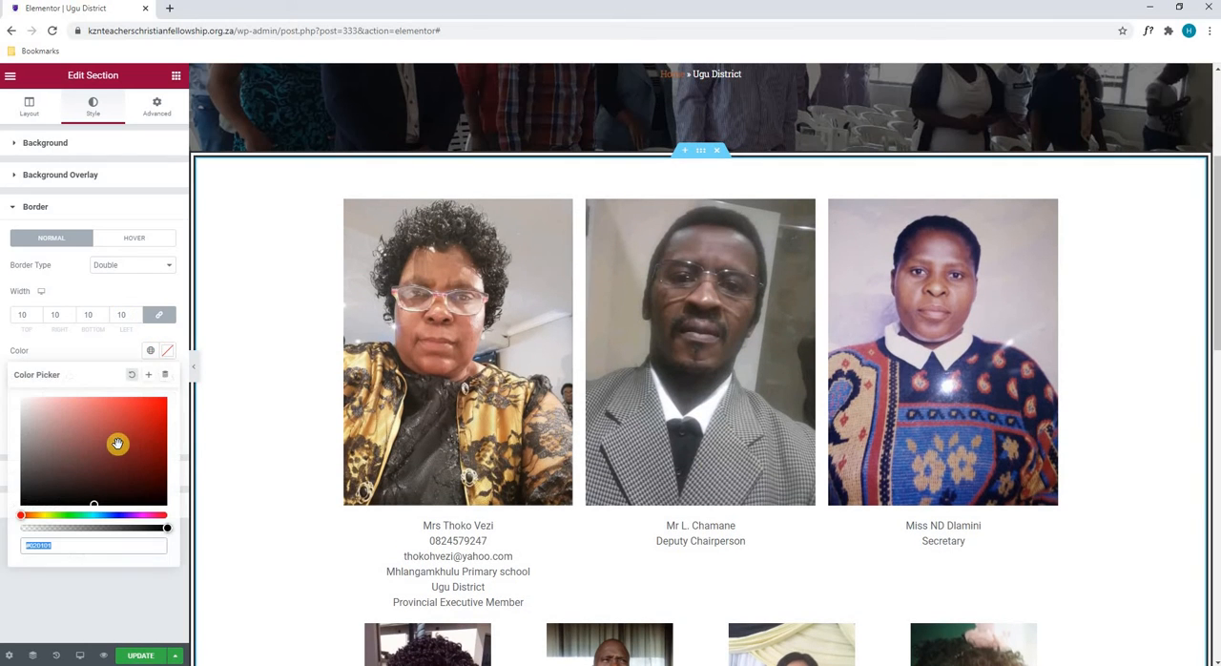
click(112, 442)
click(72, 421)
click(138, 408)
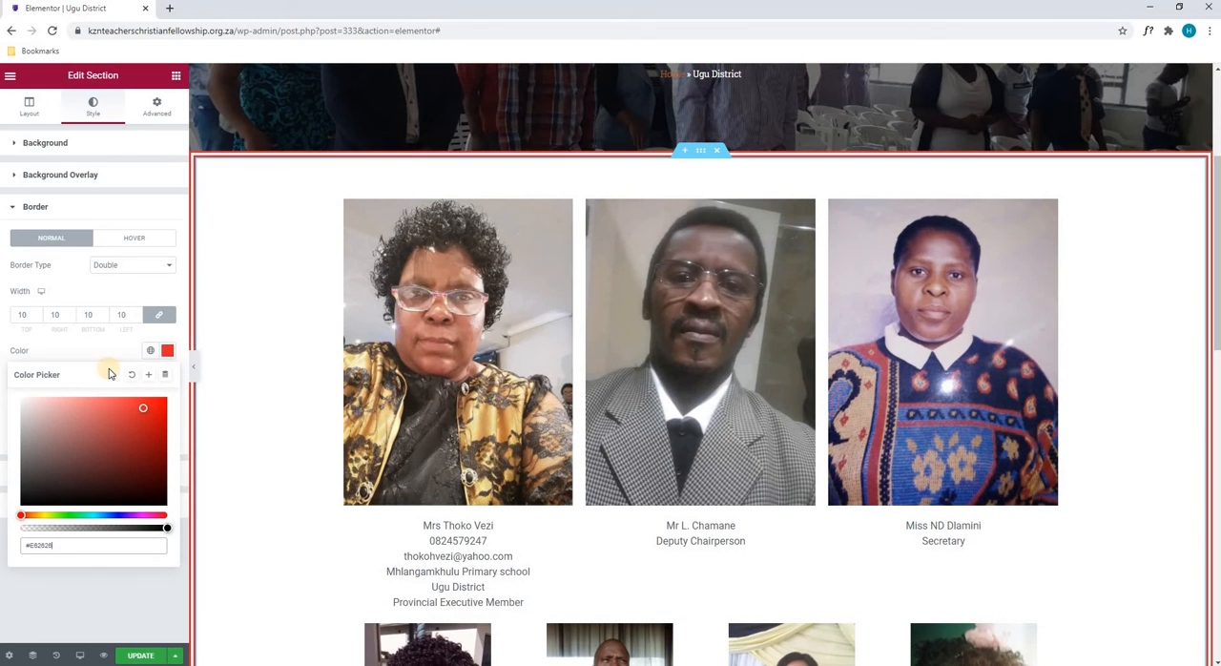
click(89, 348)
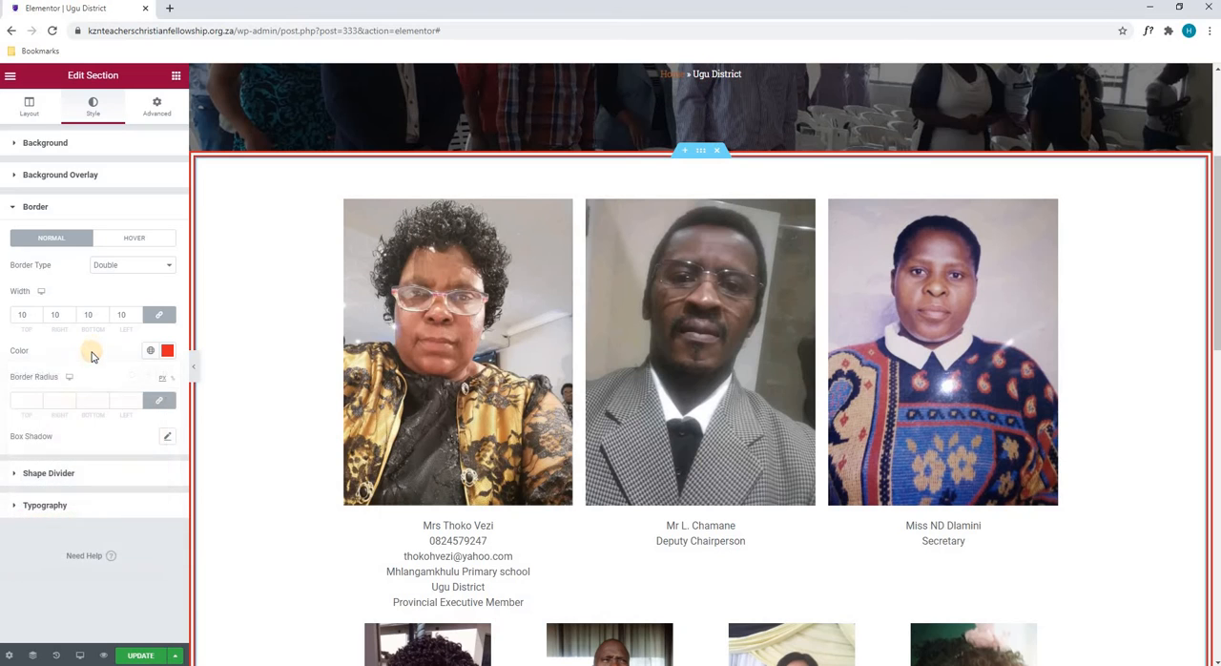
- Set the portrait section's border type to None and view its hover border settings
click(108, 267)
click(103, 278)
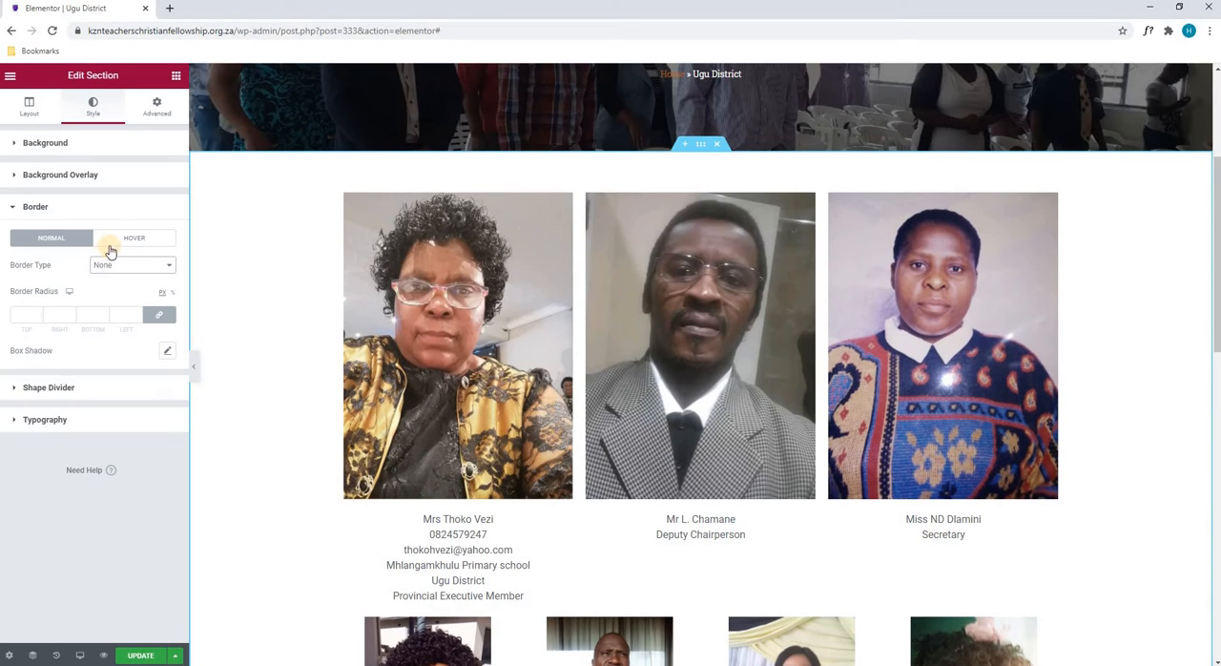
click(110, 248)
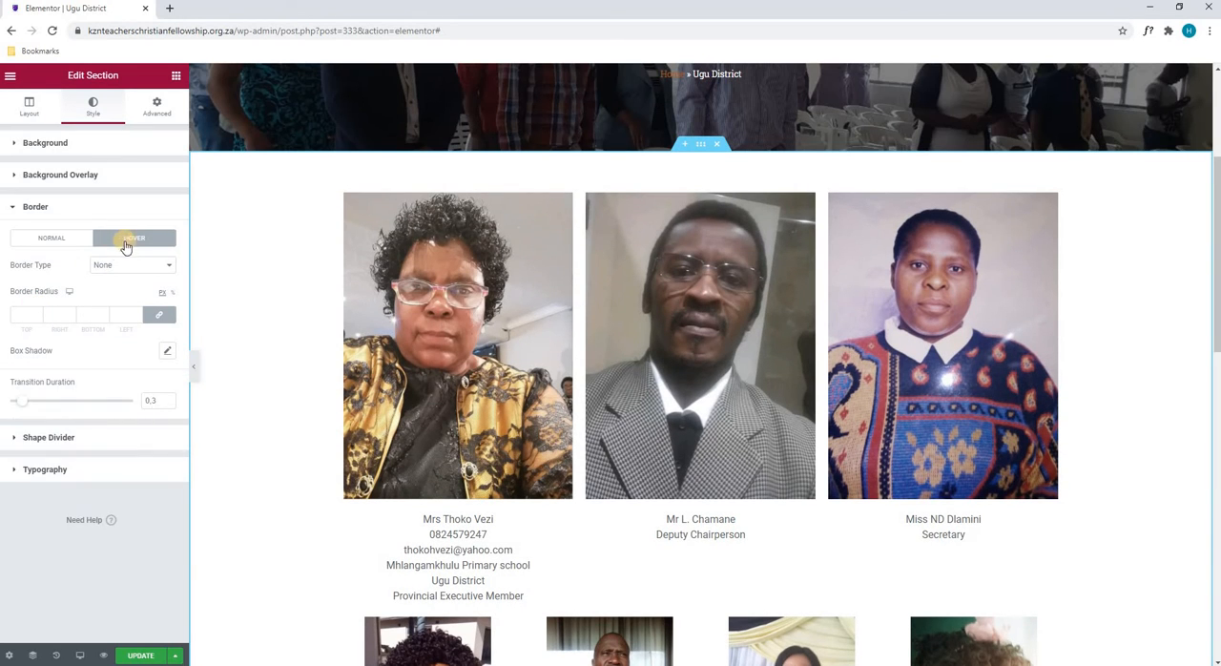
- Add a Mountains shape divider in red (#FF0000) to the portrait section's top edge
click(59, 439)
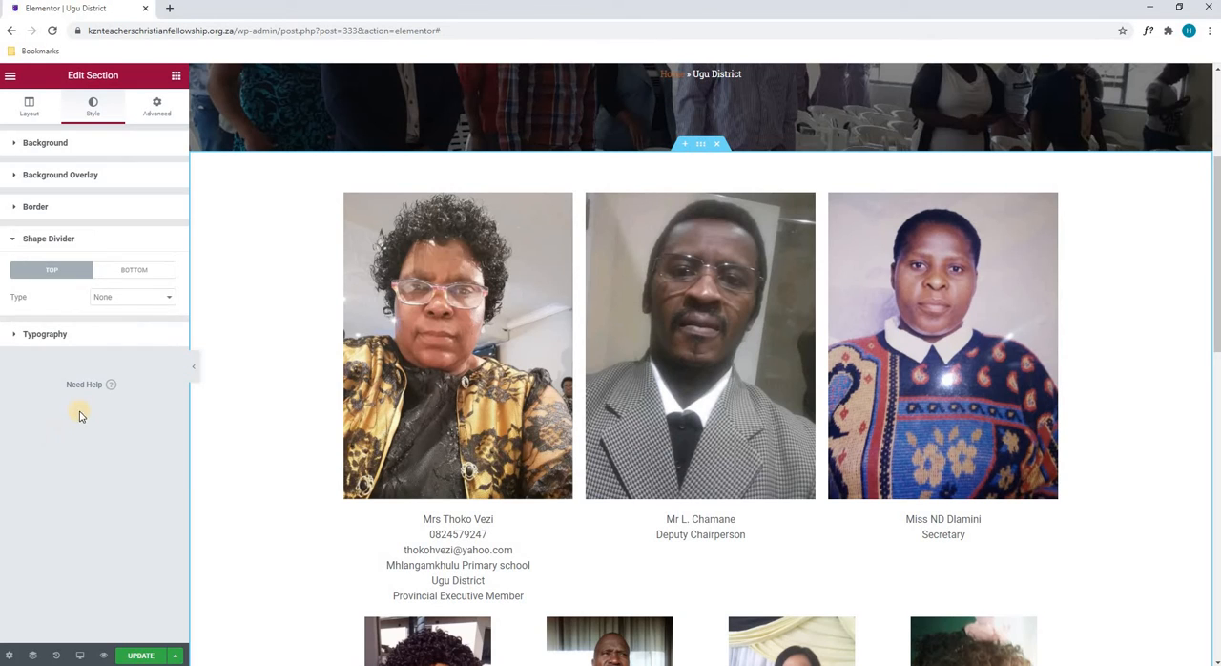
click(113, 301)
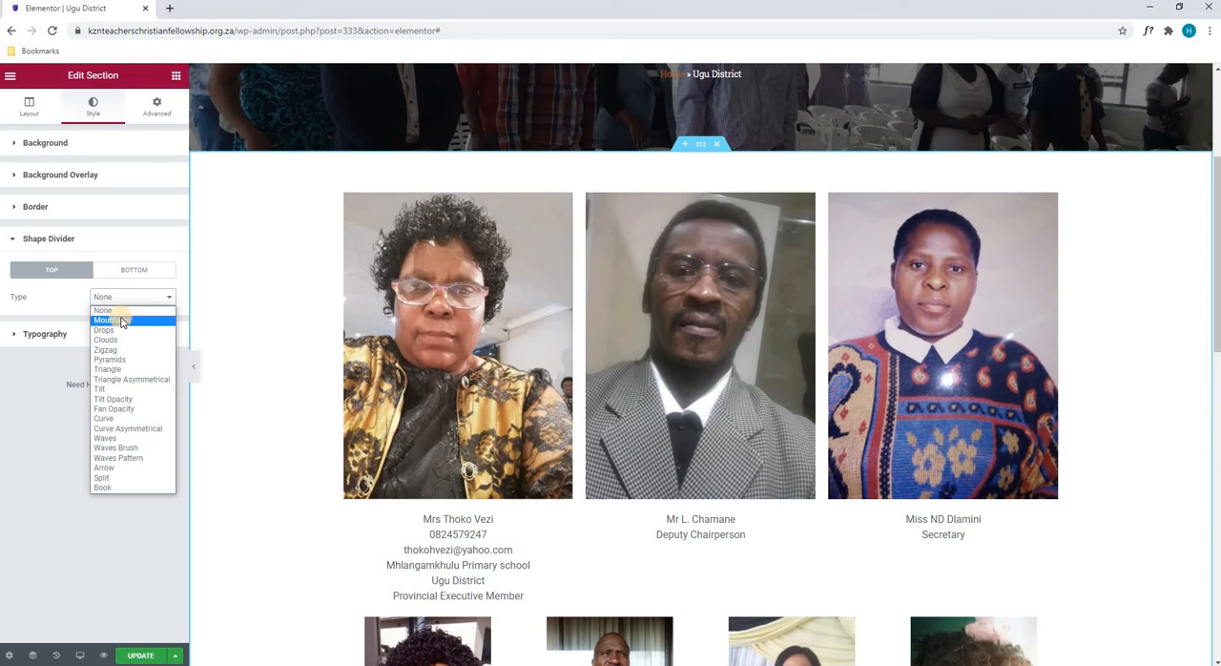
click(121, 321)
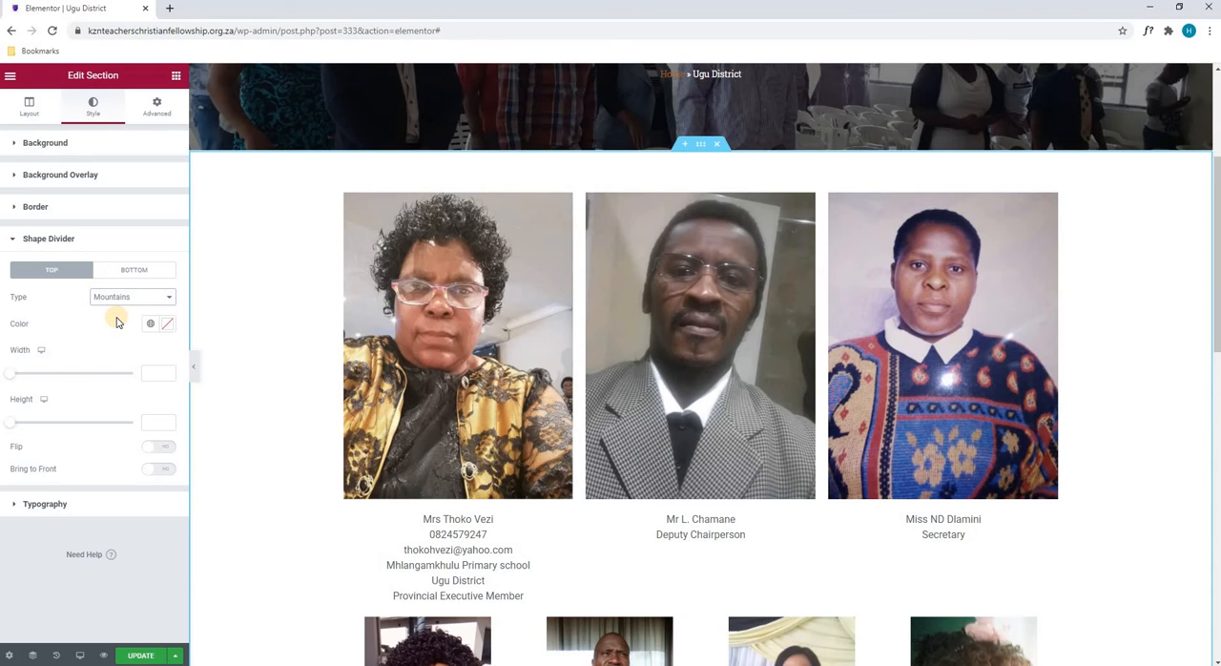
click(167, 323)
click(166, 371)
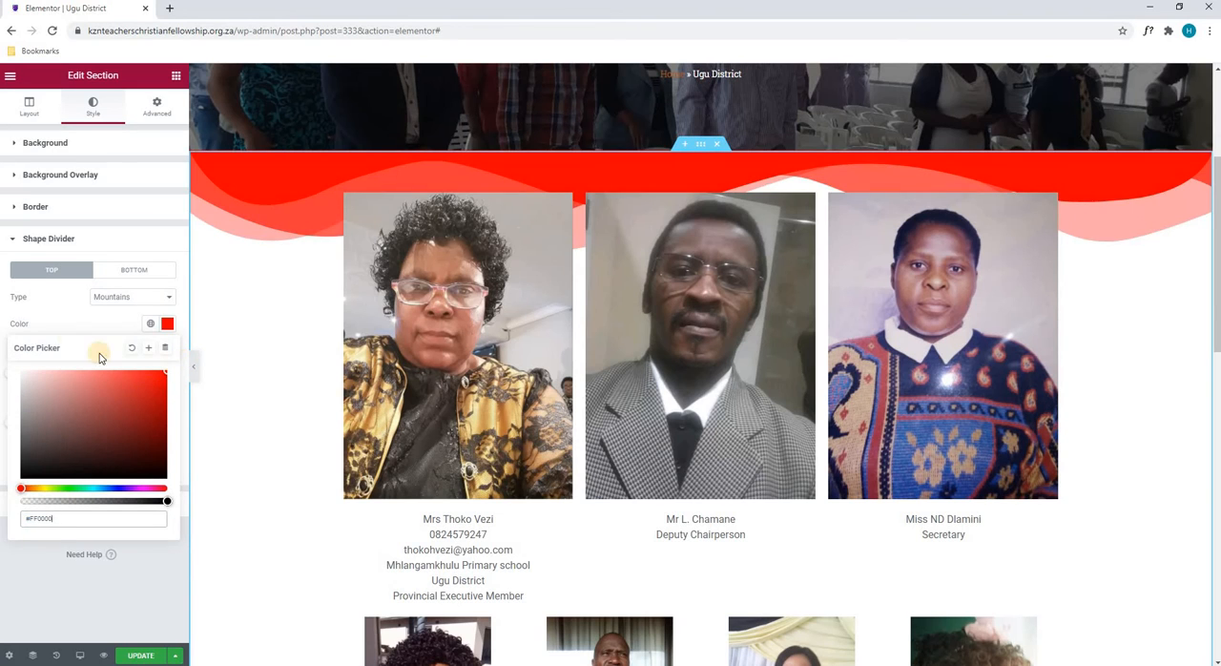
click(229, 355)
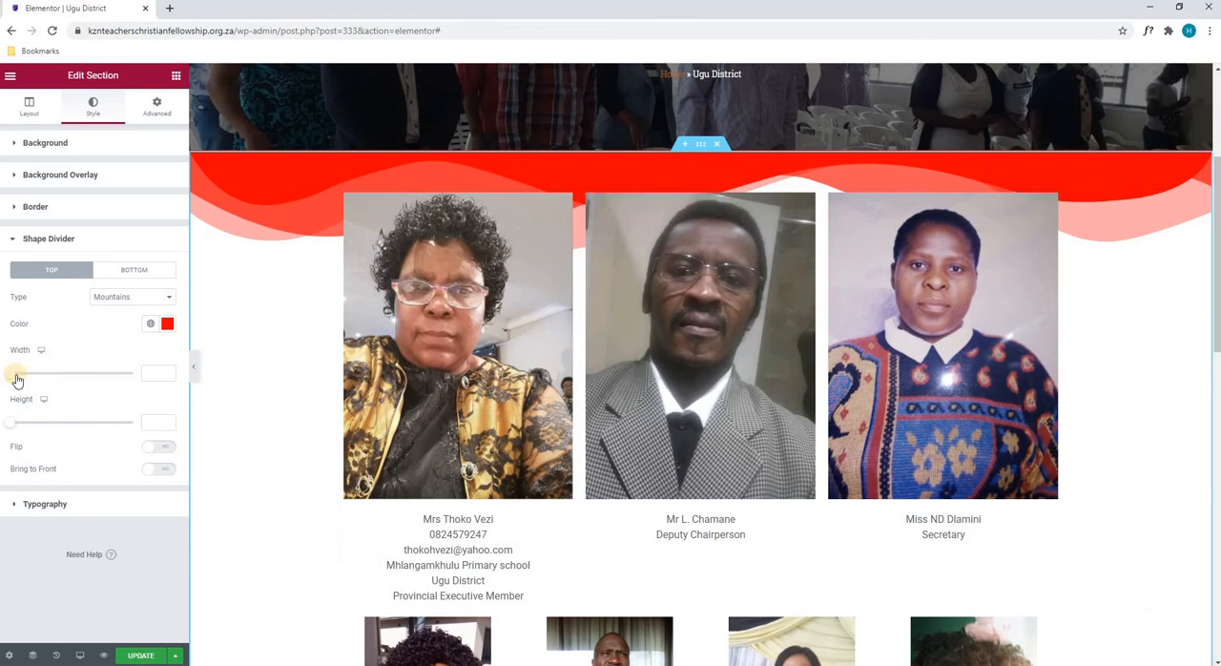
- Widen the top shape divider and raise its height to 465, and set its type back to None
mouse_move(13, 375)
mouse_down()
mouse_move(82, 373)
mouse_move(29, 375)
mouse_up()
drag(5, 422, 125, 423)
drag(37, 375, 74, 373)
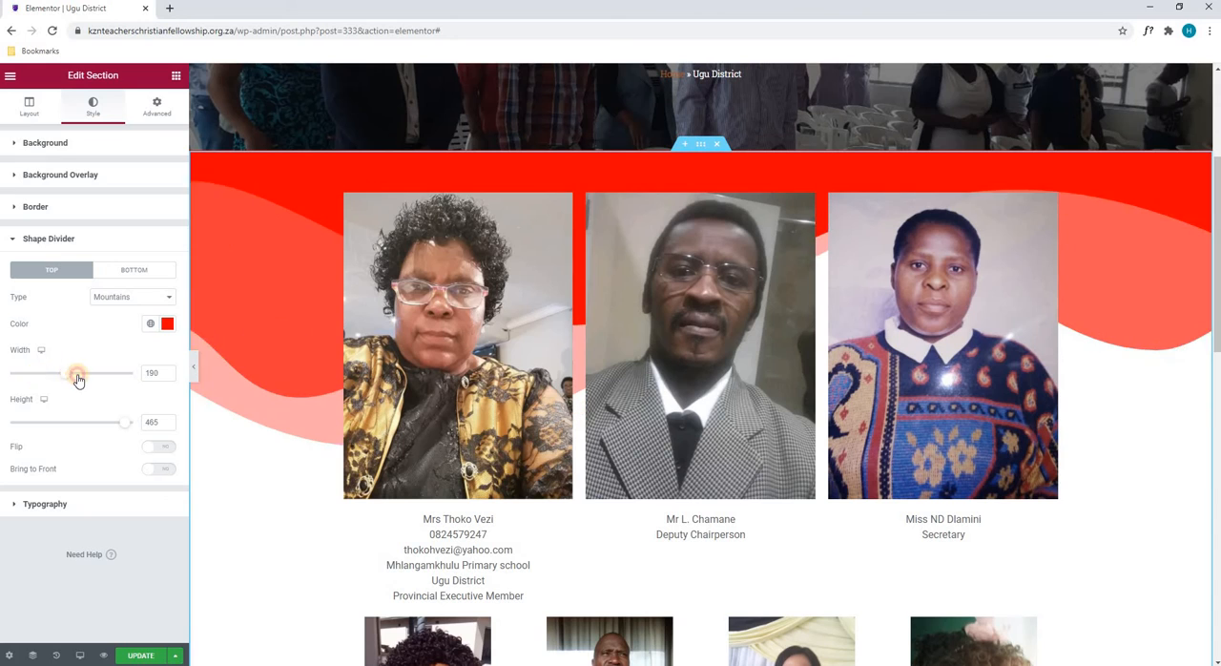
click(113, 297)
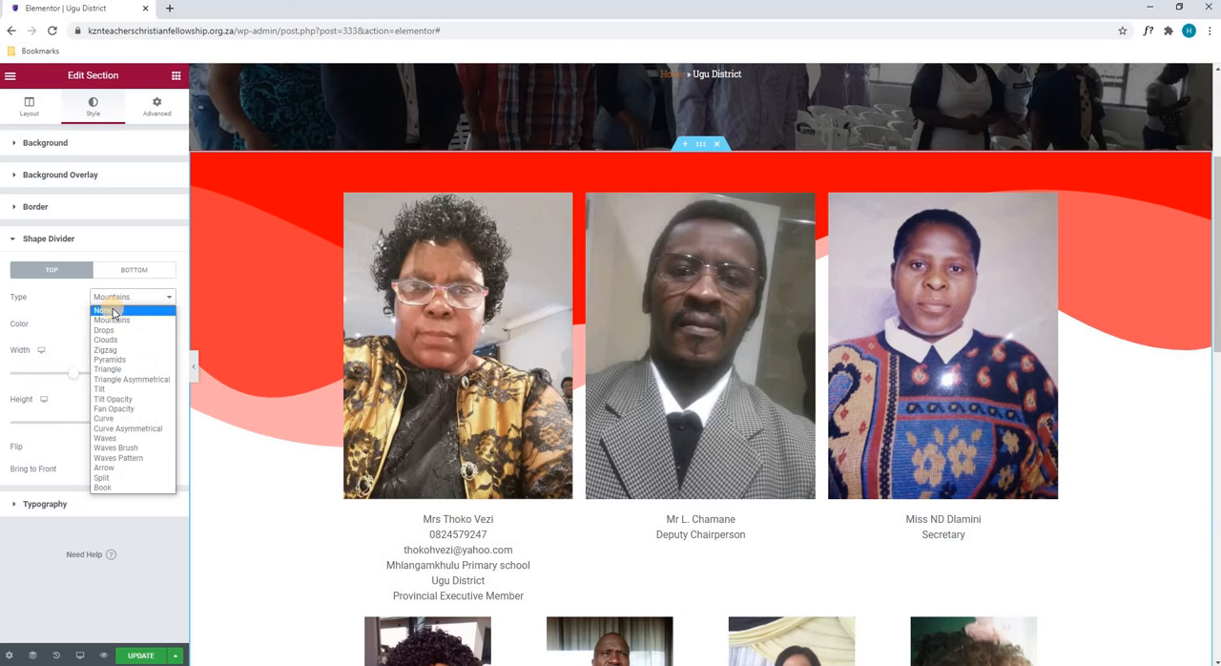
click(112, 308)
- Add a Mountains shape divider in dark red to the portrait section's bottom edge and check it on the page
click(120, 272)
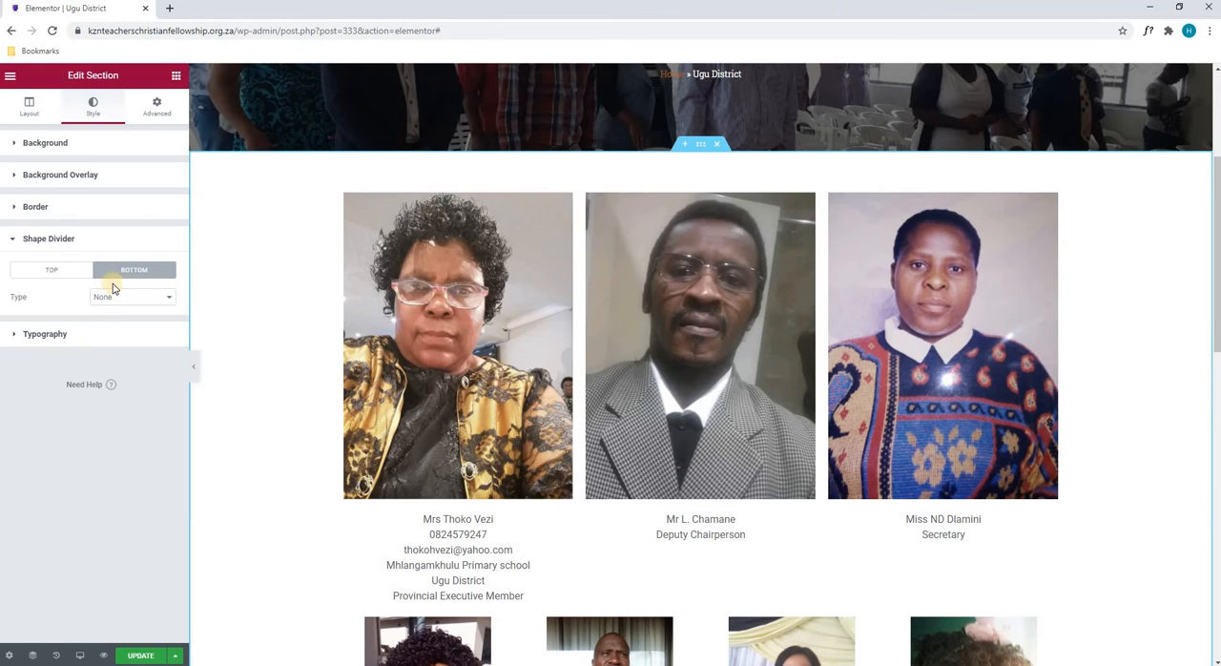
click(104, 301)
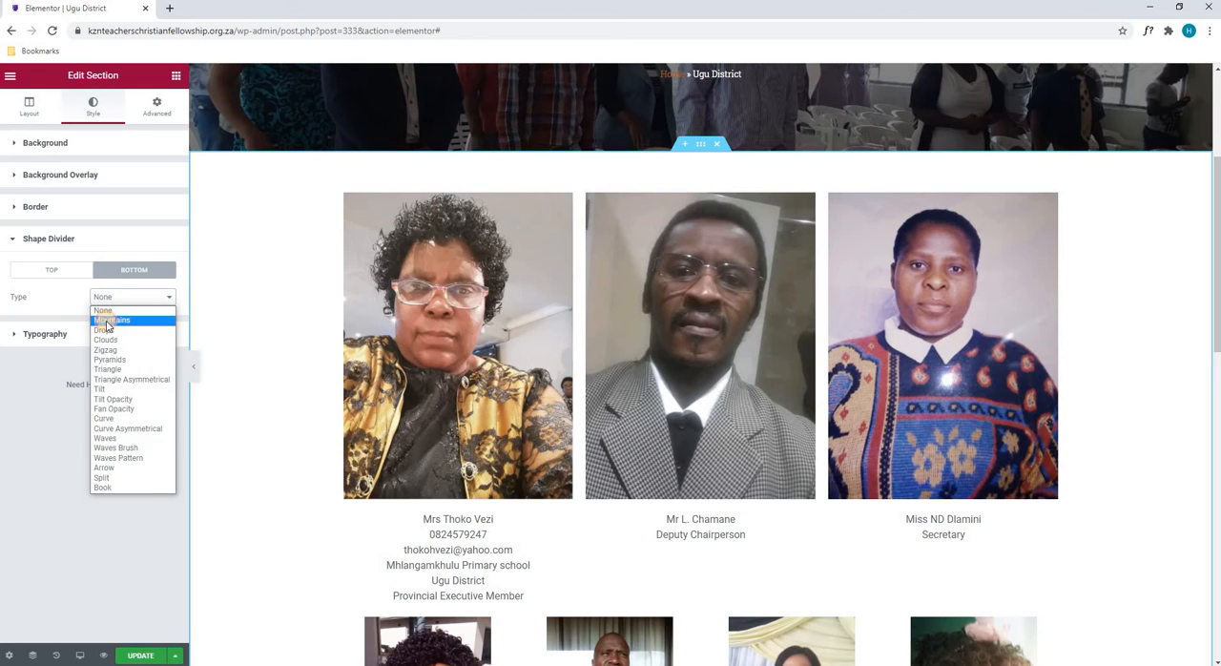
click(108, 321)
click(166, 326)
click(147, 397)
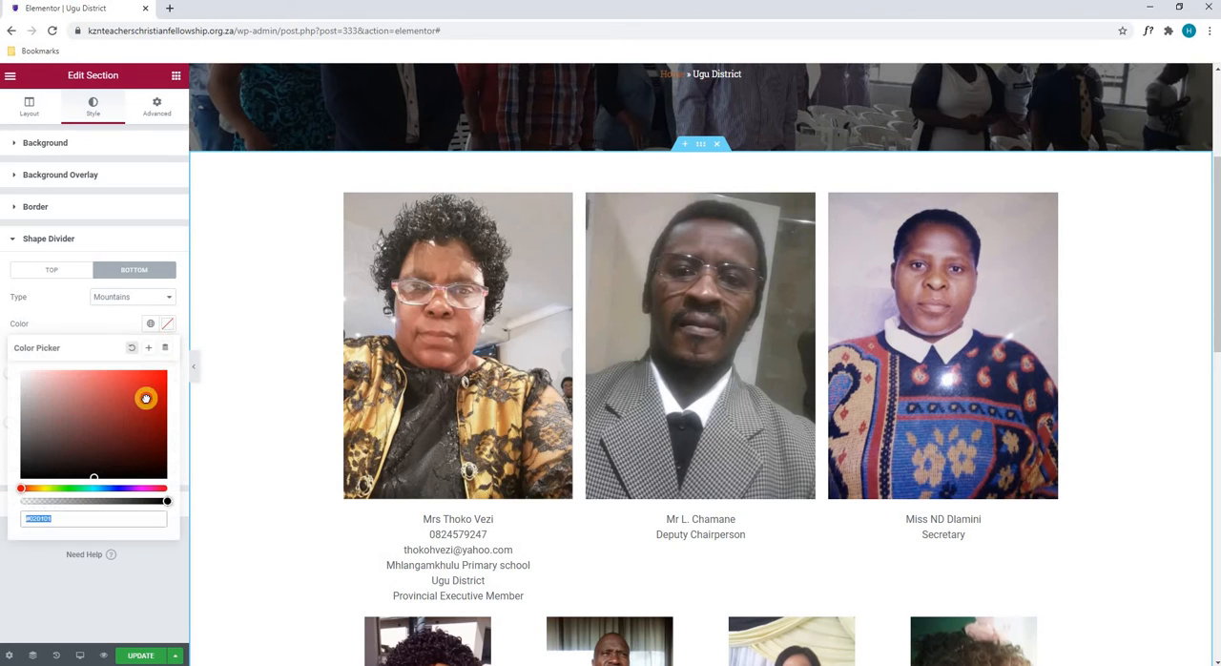
click(388, 312)
scroll(362, 324, down, 5)
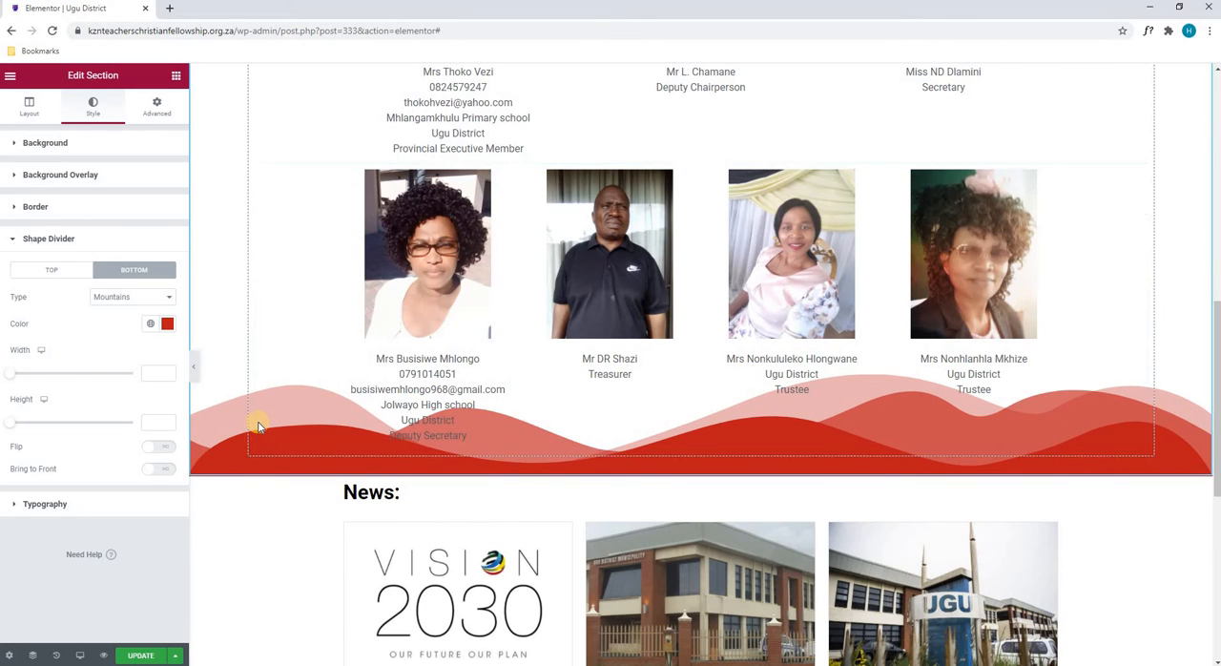
- Remove the bottom shape divider by setting its type to None, and return to the top divider's settings
scroll(243, 420, up, 1)
click(107, 299)
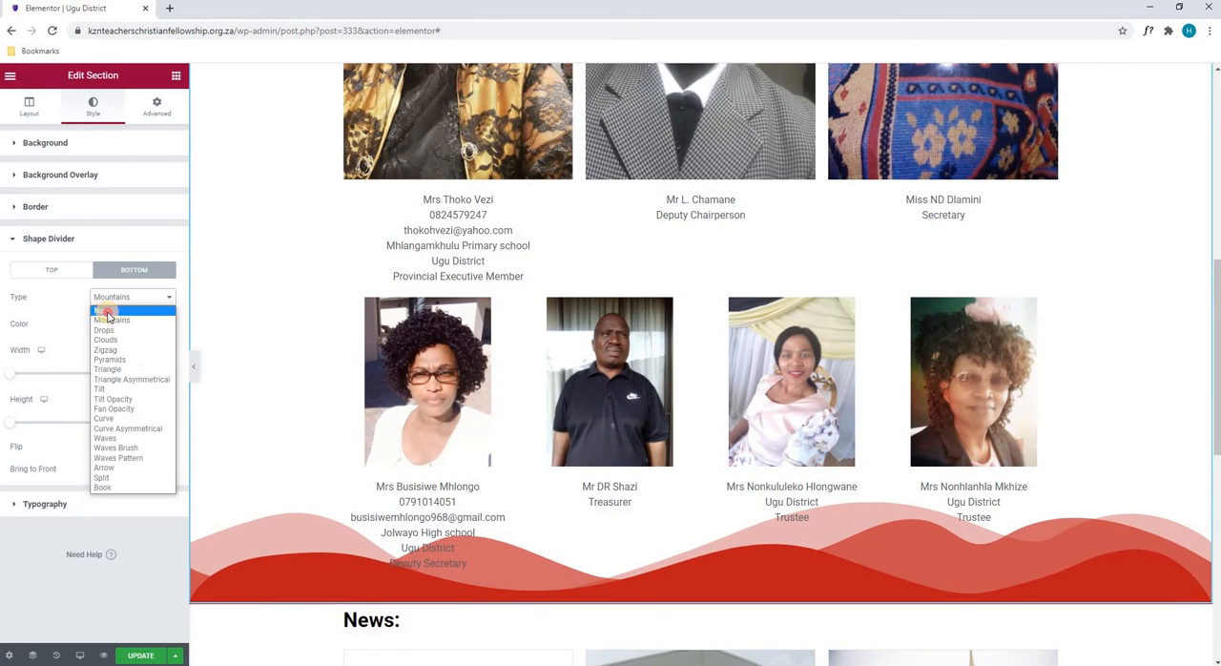
click(102, 310)
click(54, 269)
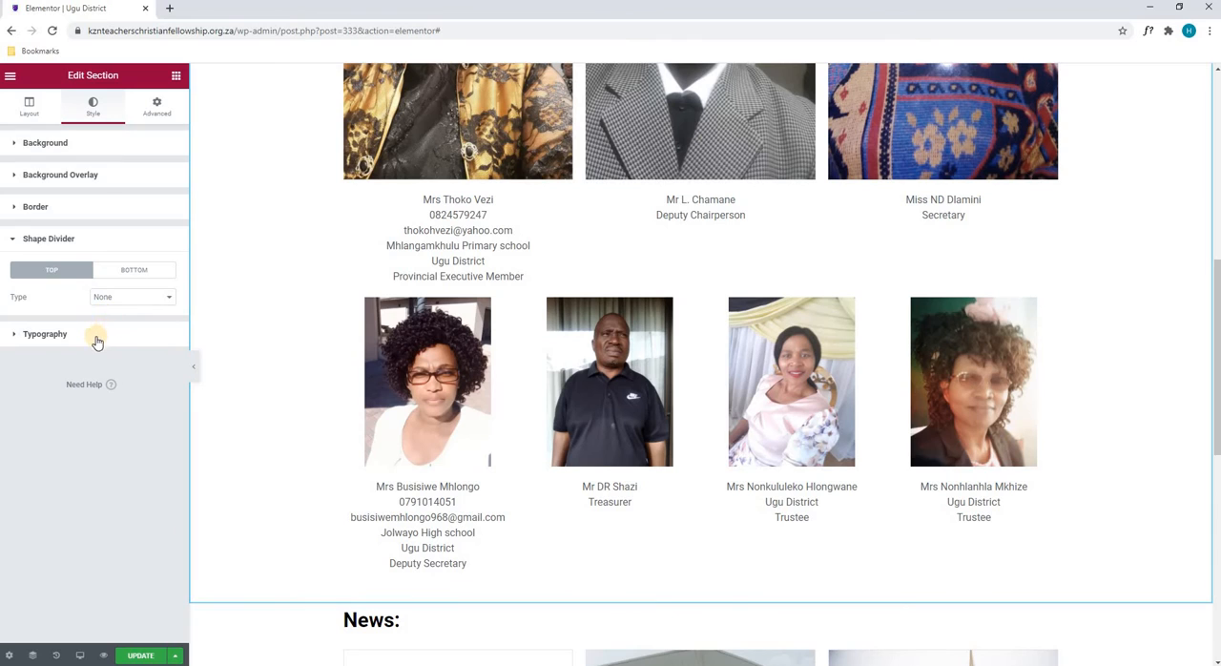
- Look through the section's Typography colors and alignment and its Advanced margin and padding settings
click(49, 333)
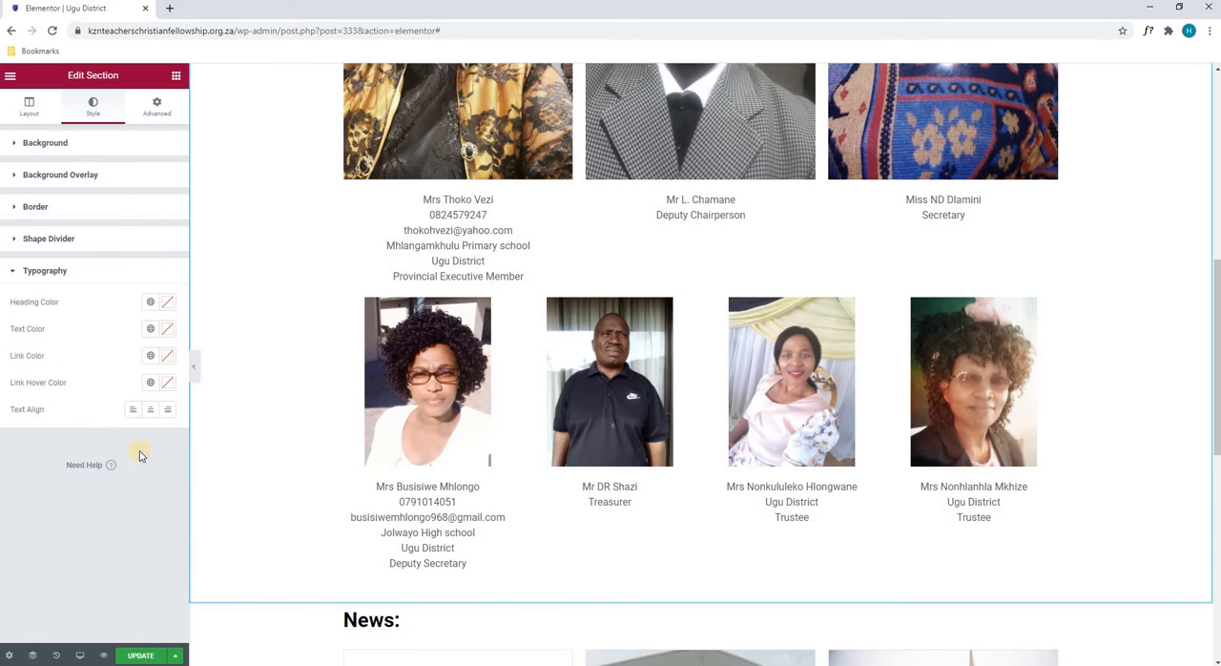
click(154, 111)
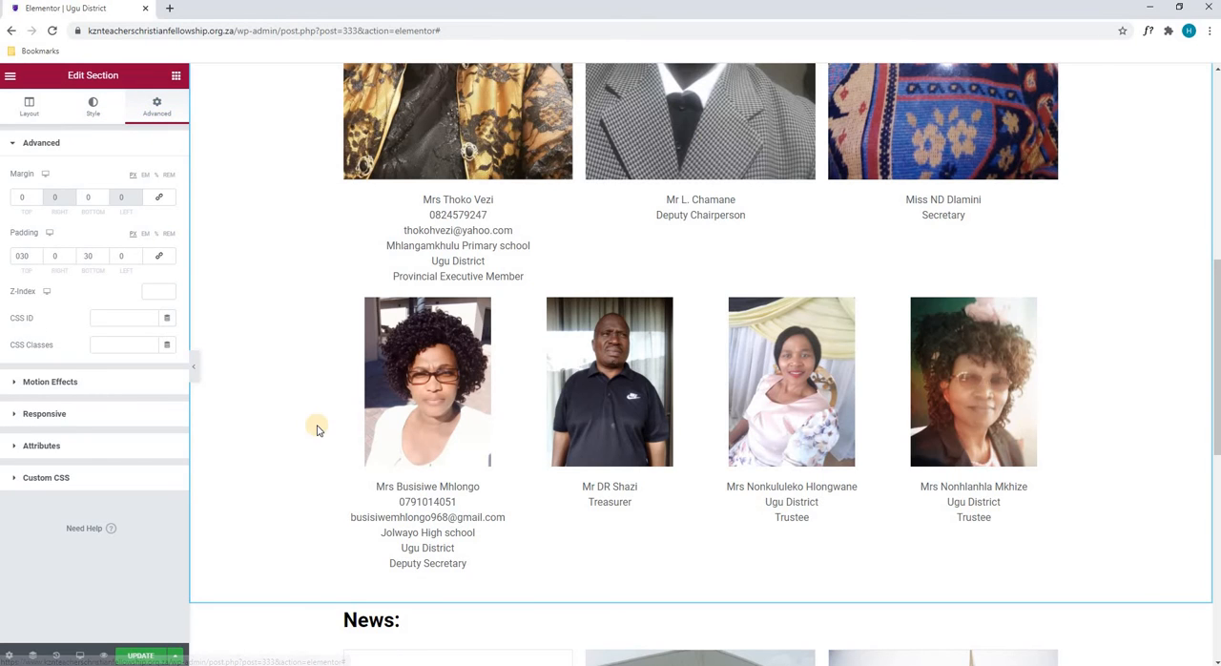
scroll(349, 417, up, 2)
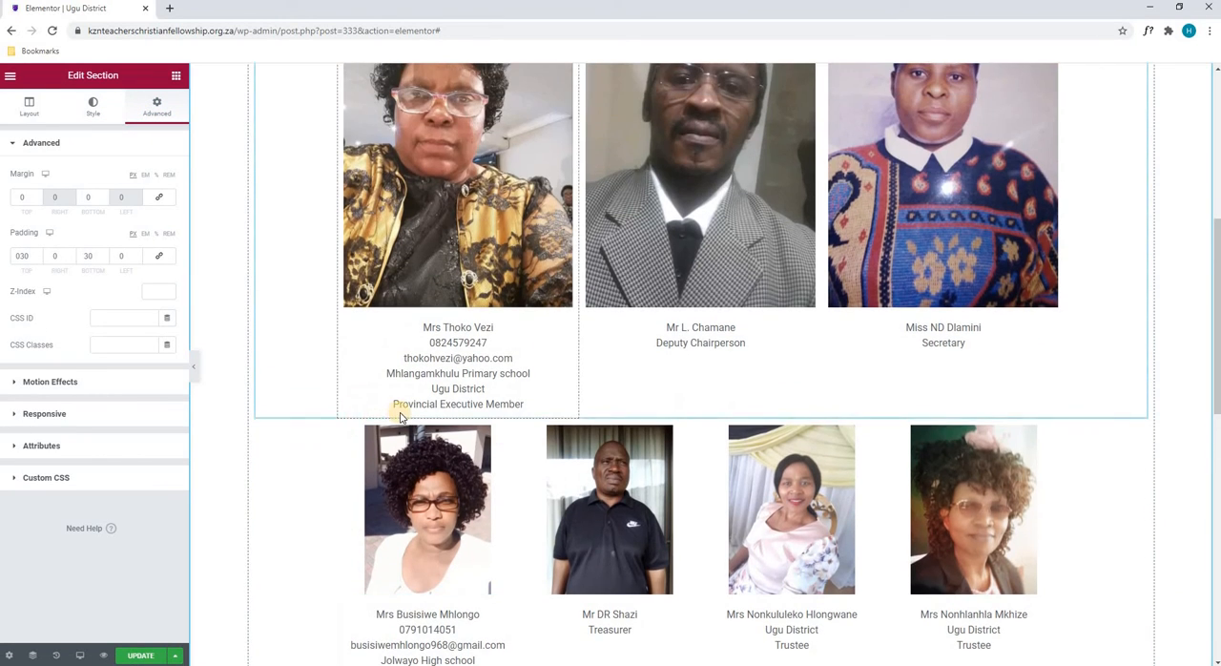
scroll(354, 417, up, 4)
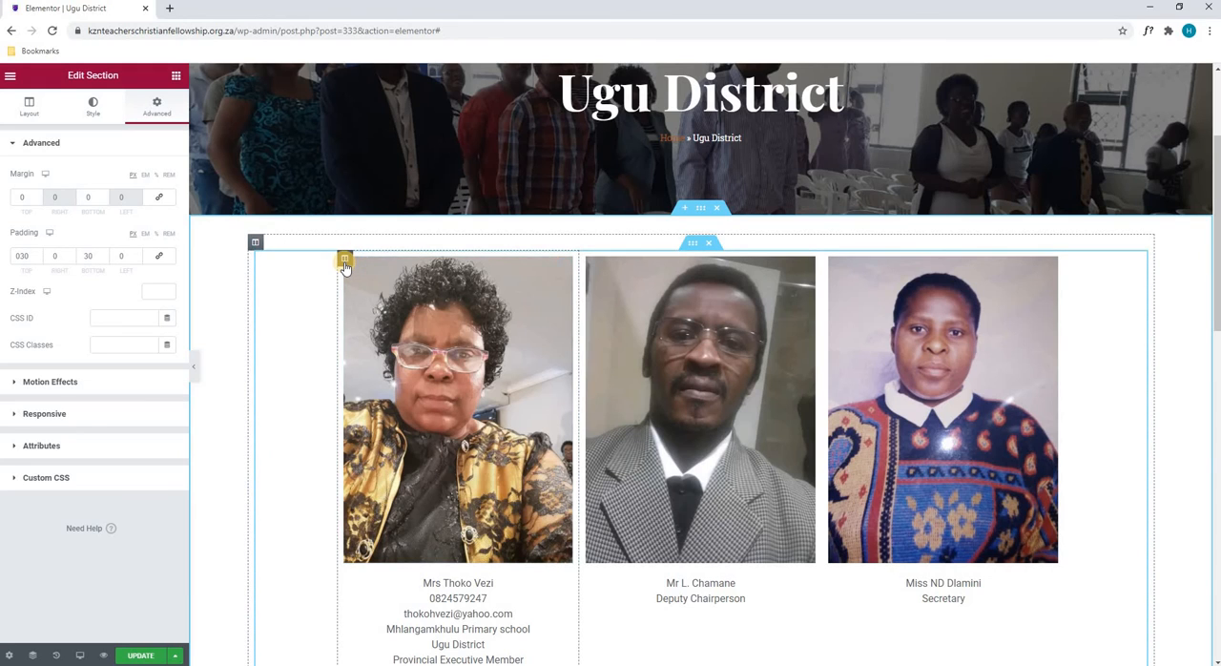
- Examine the outer column's layout settings and the first portrait column's border style options
click(257, 244)
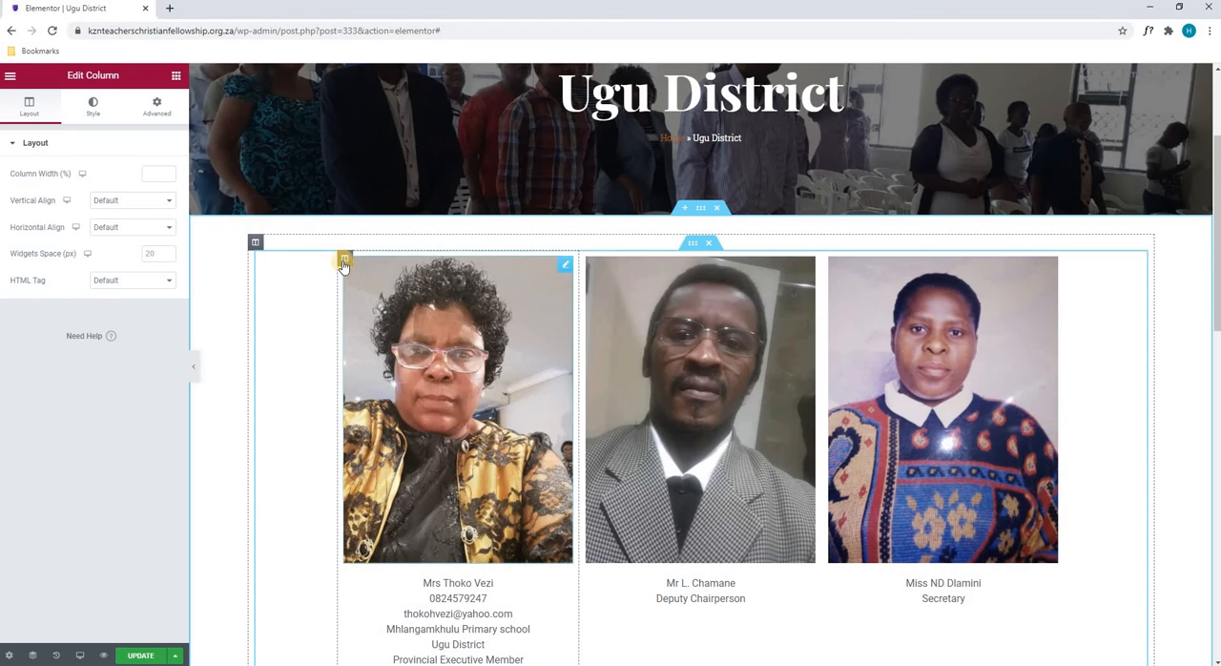
click(346, 258)
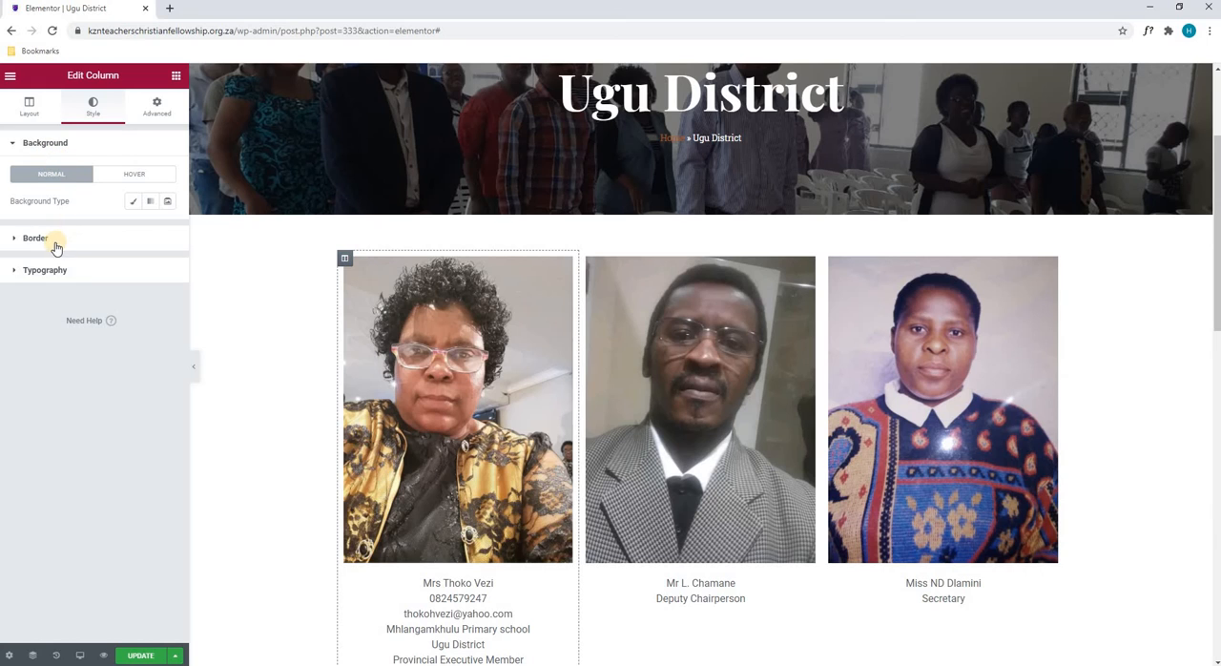
click(38, 238)
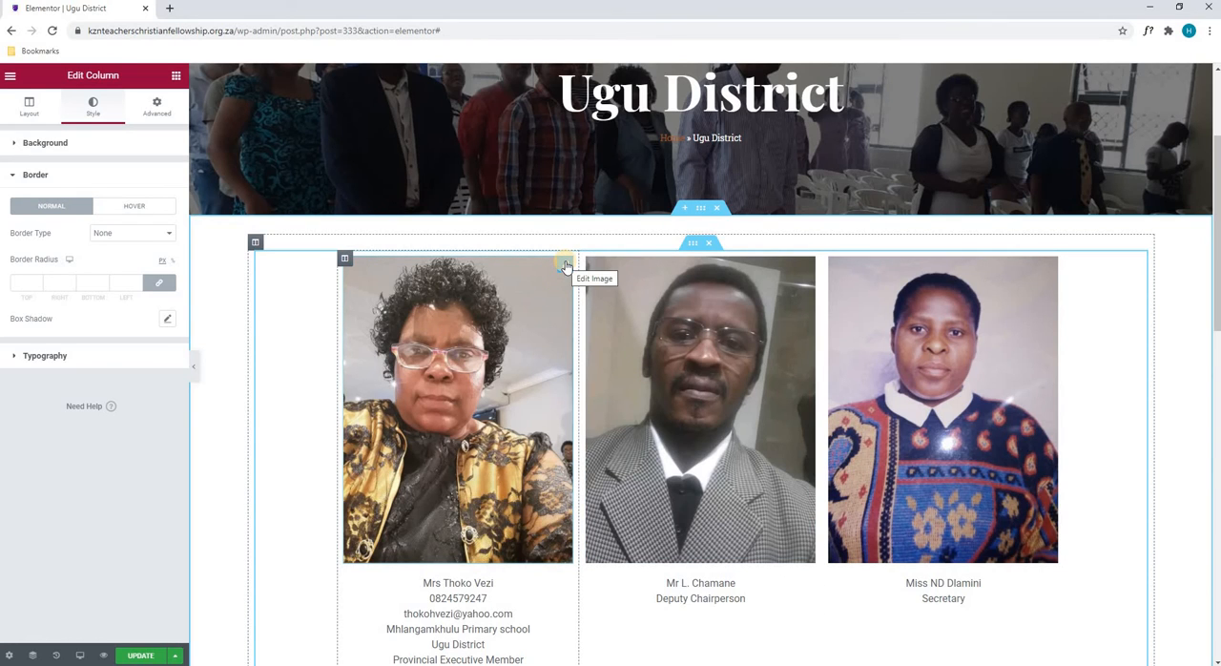
- Open the first portrait image for editing and browse the media library without replacing the picture
click(564, 265)
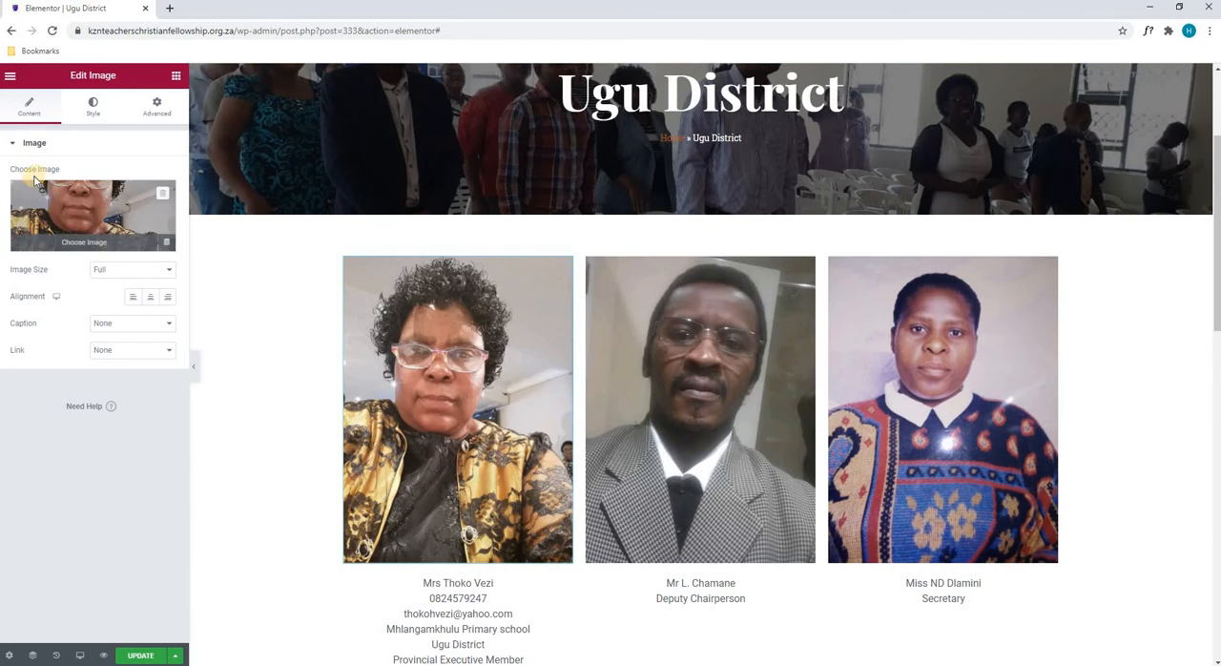
click(84, 206)
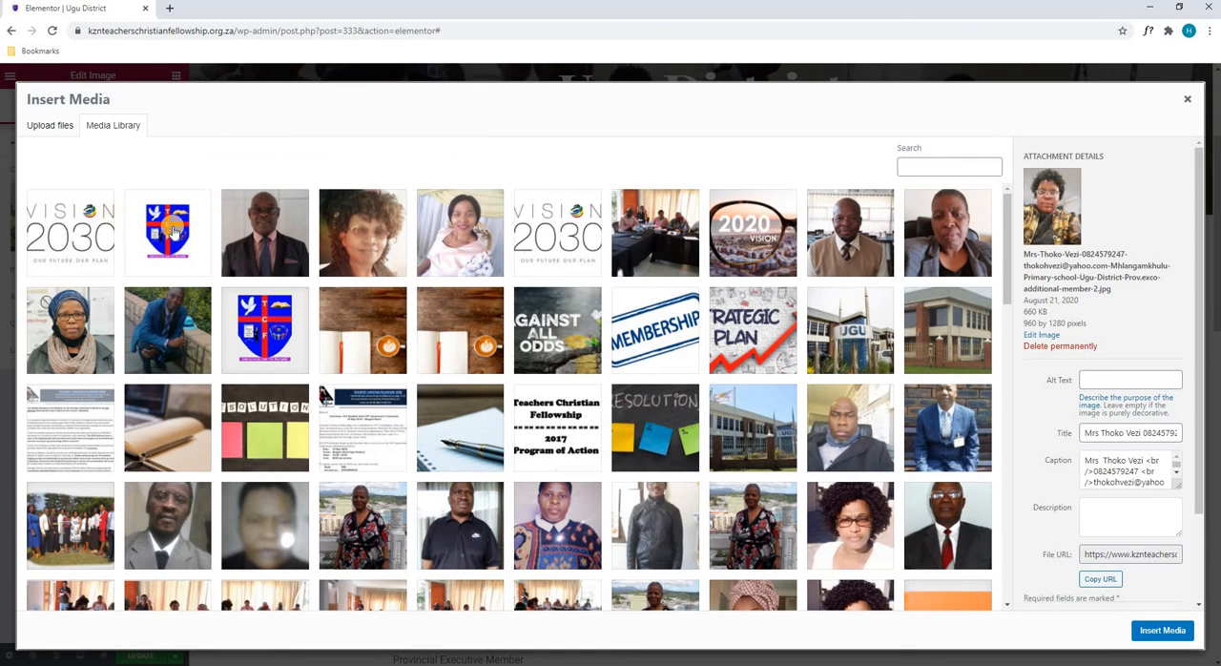
scroll(543, 329, down, 10)
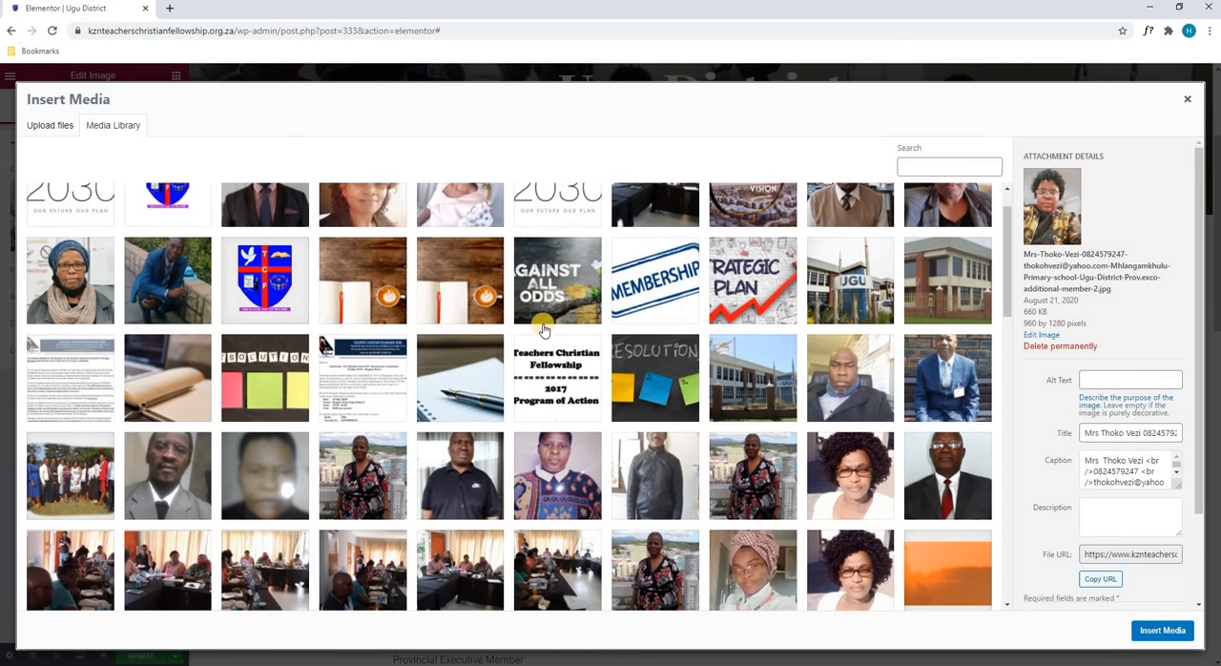
scroll(553, 346, down, 5)
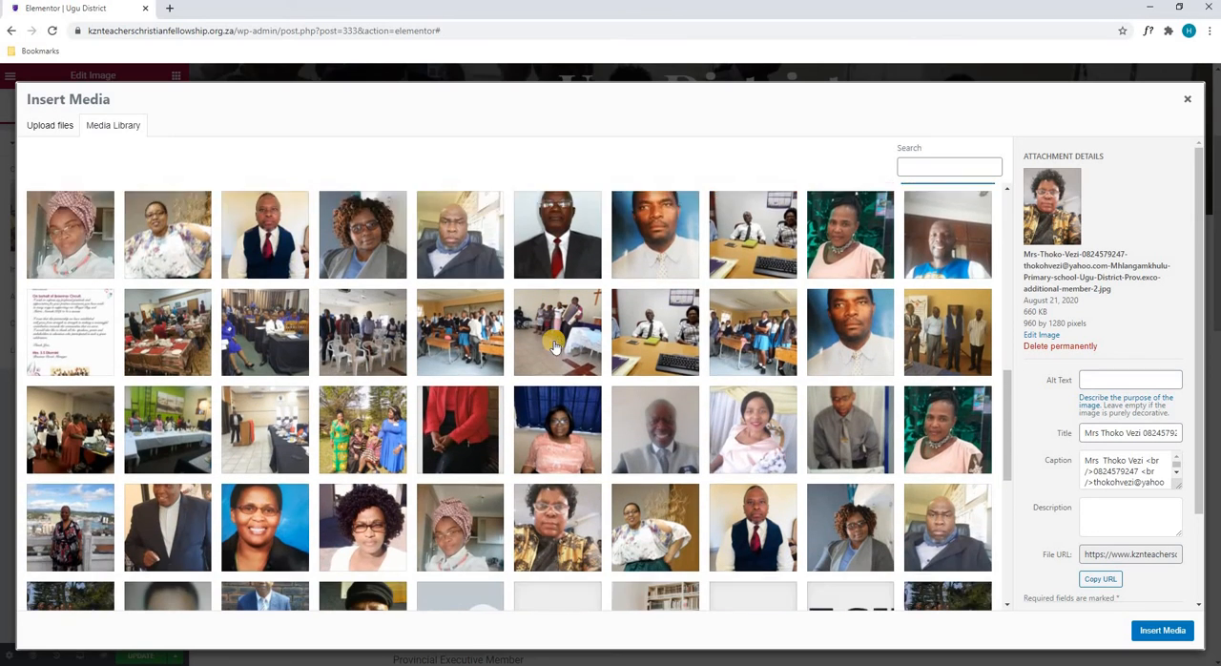
click(1186, 100)
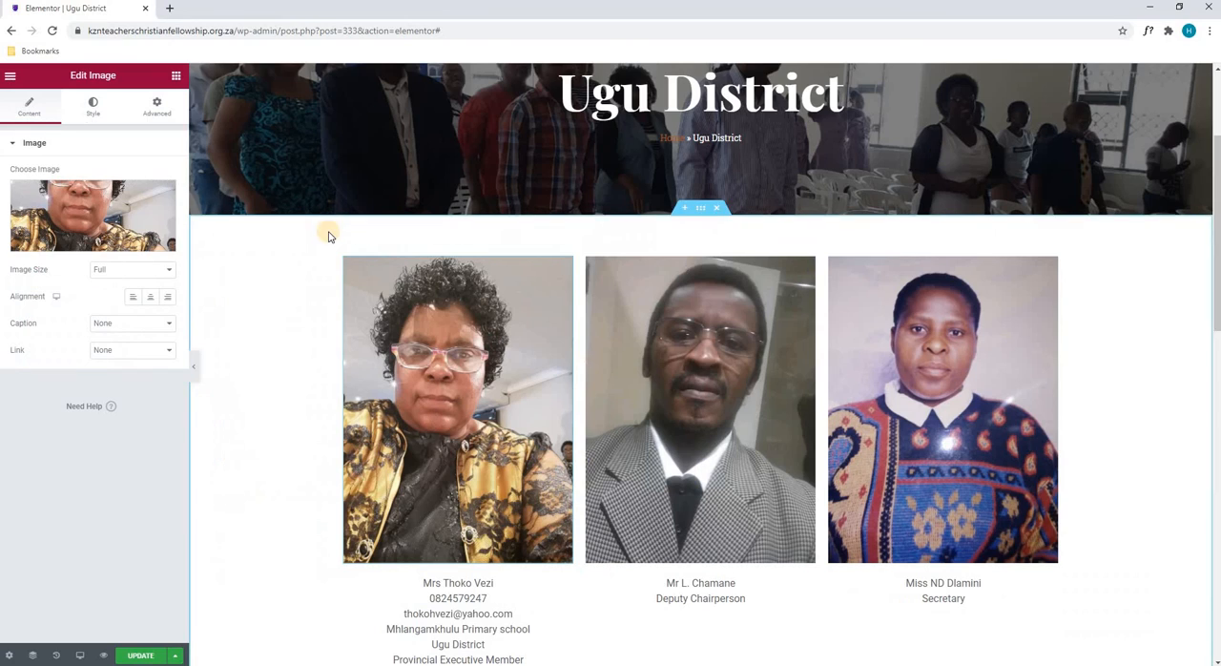
- Try the Thumbnail - 150 x 150 size on the first portrait image and set it back to Full
click(105, 270)
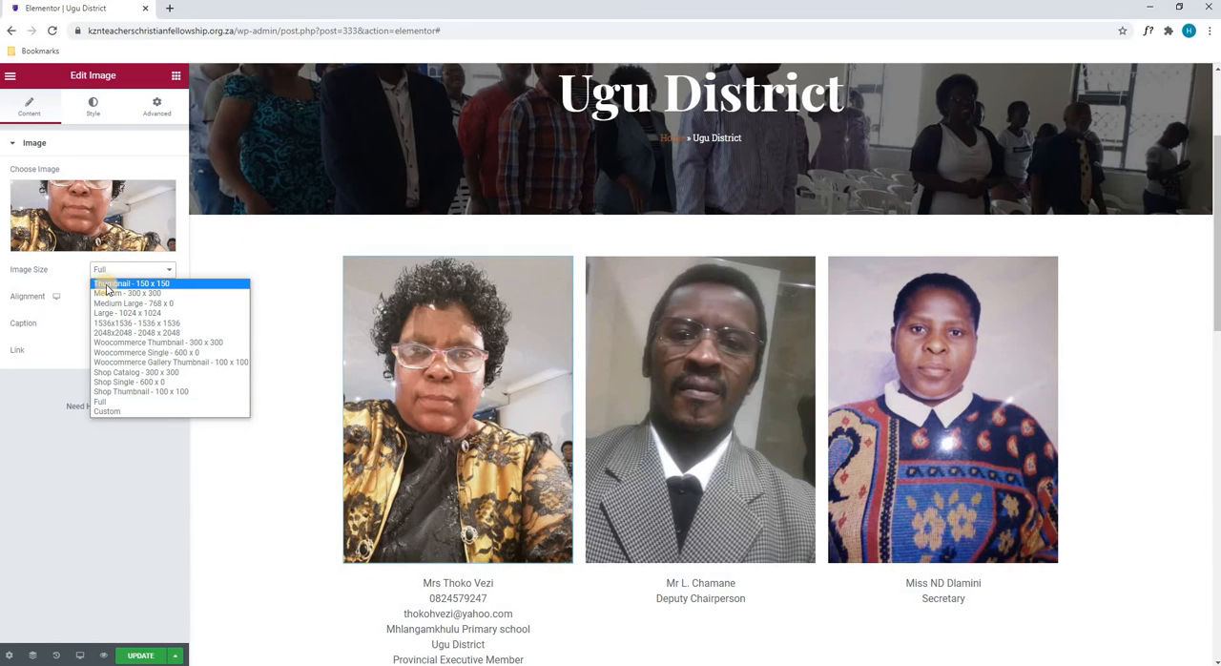
click(106, 283)
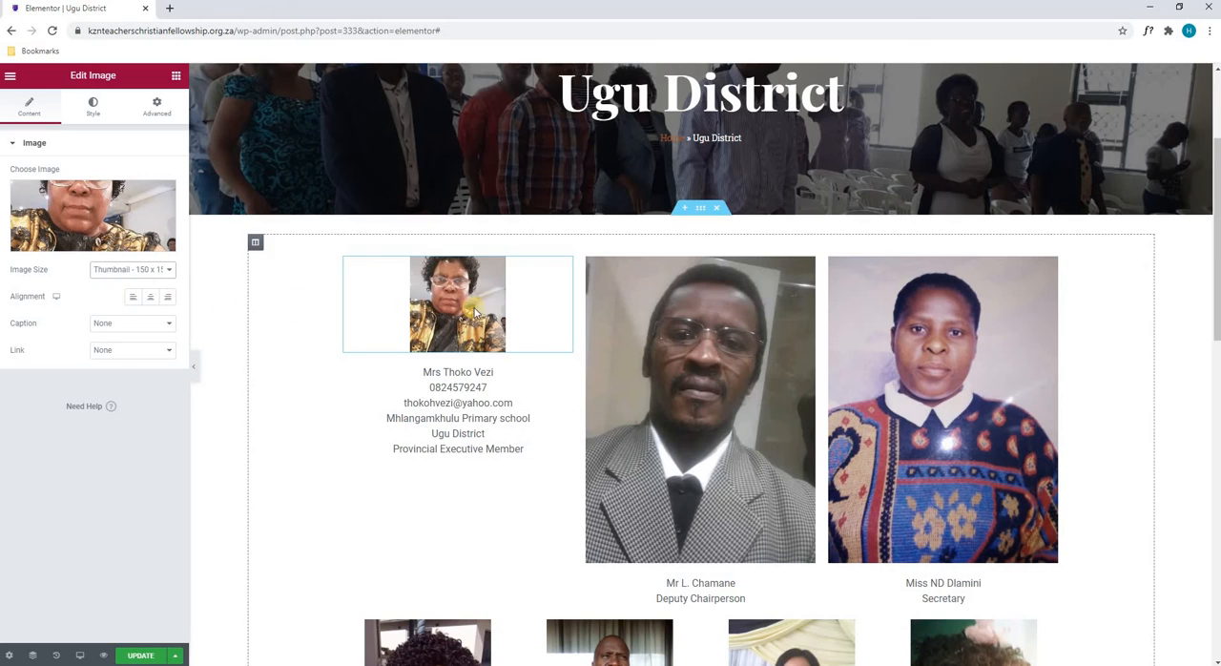
click(104, 271)
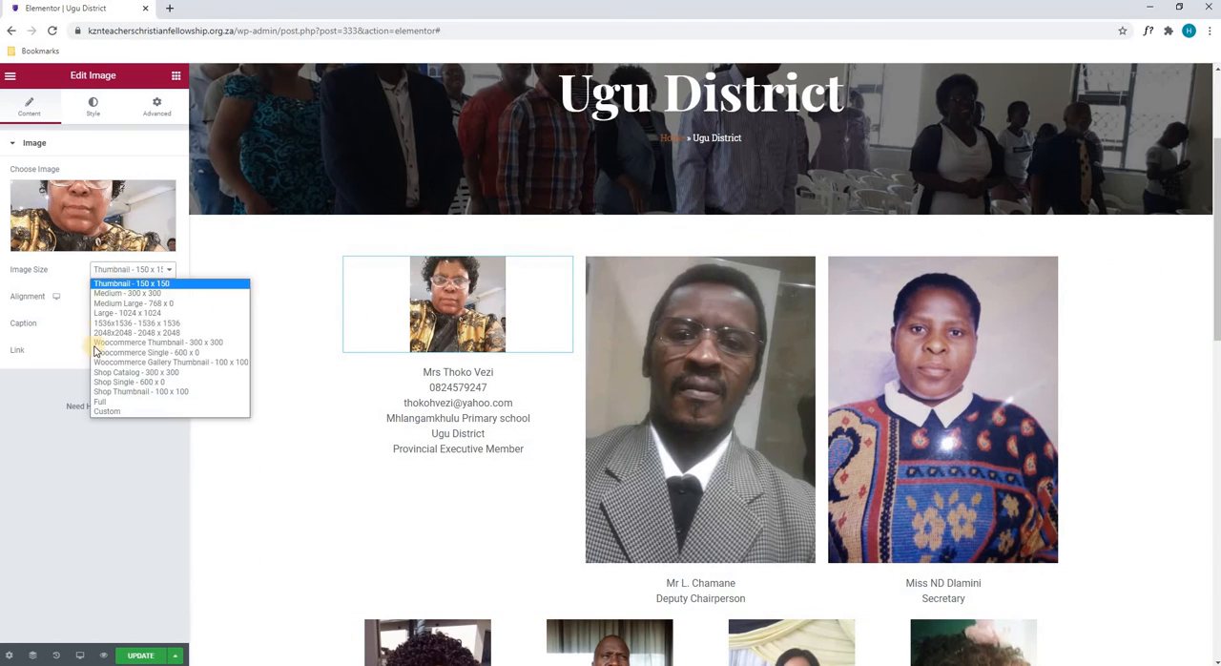
click(96, 402)
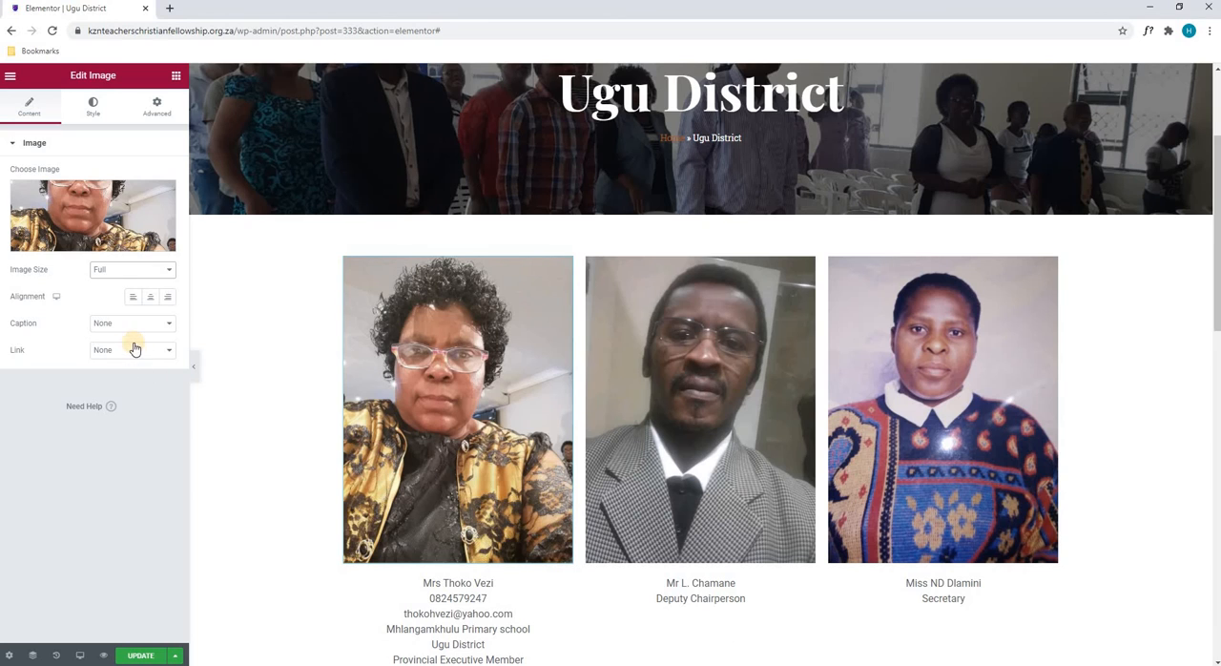
- Try left, right and center alignment on the first portrait image
click(133, 297)
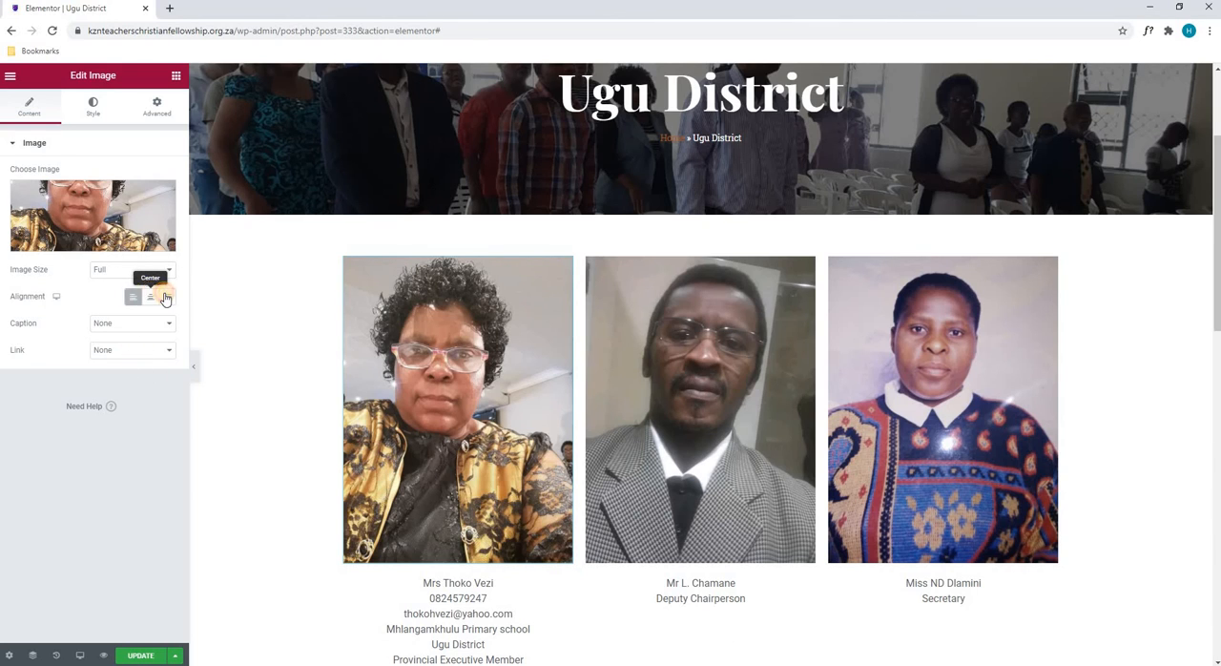
click(166, 298)
click(152, 296)
- View the first portrait image's caption and link options, leaving both at None
click(124, 325)
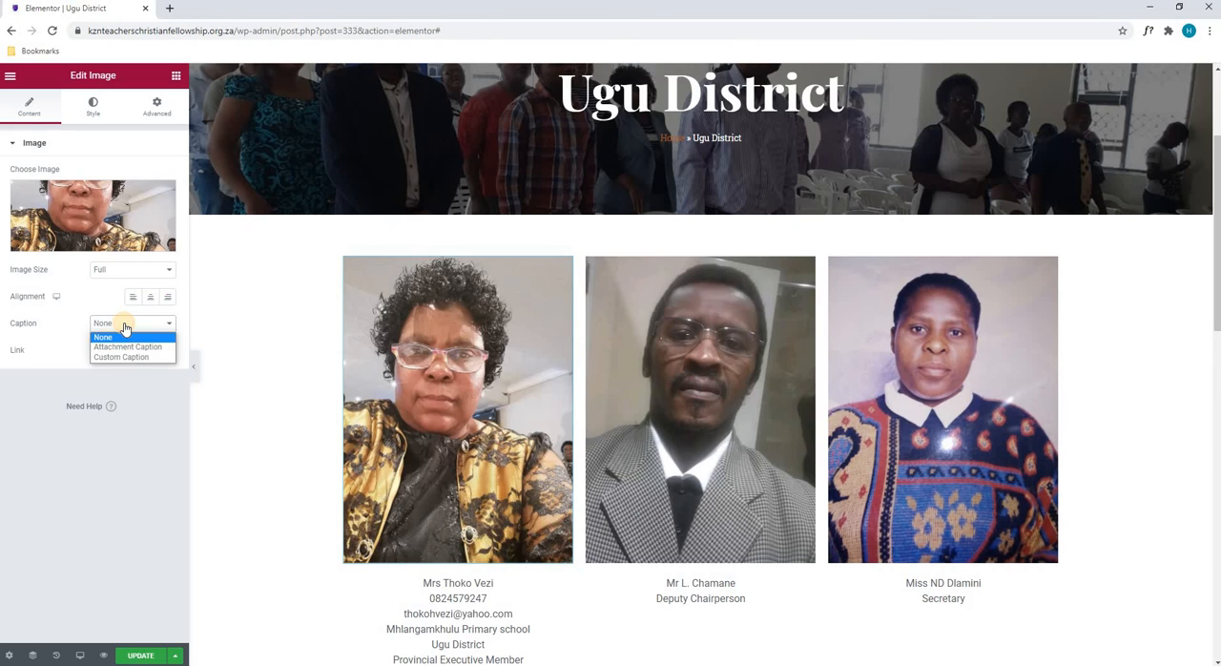
click(129, 339)
click(140, 351)
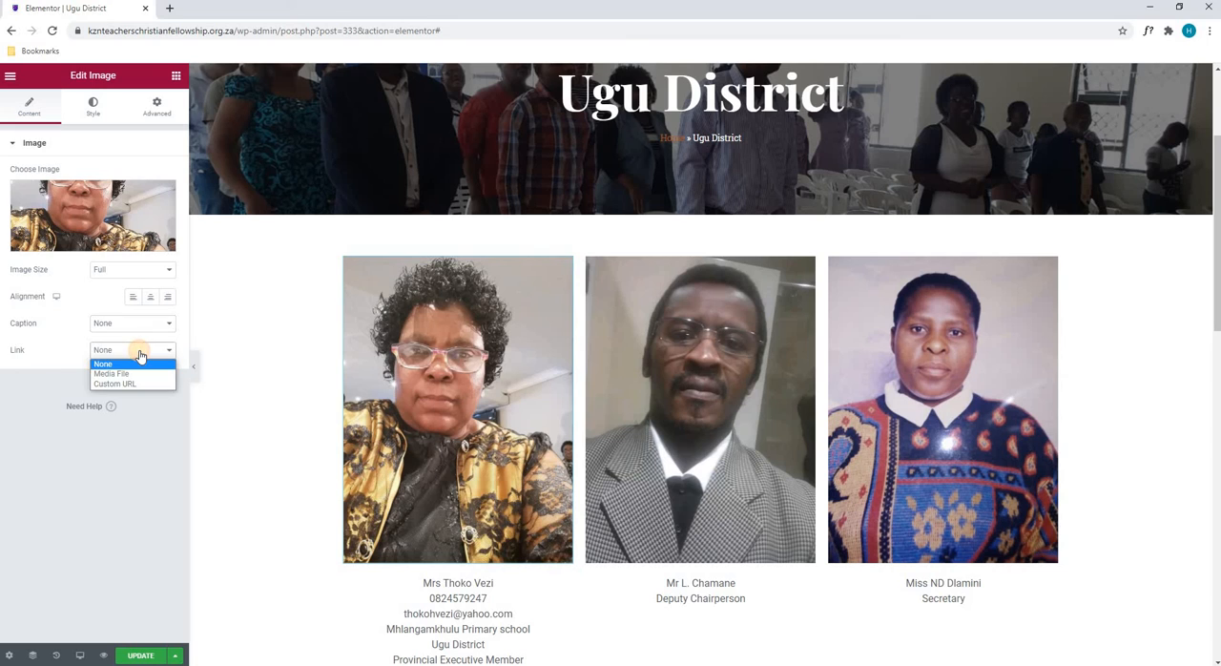
click(140, 351)
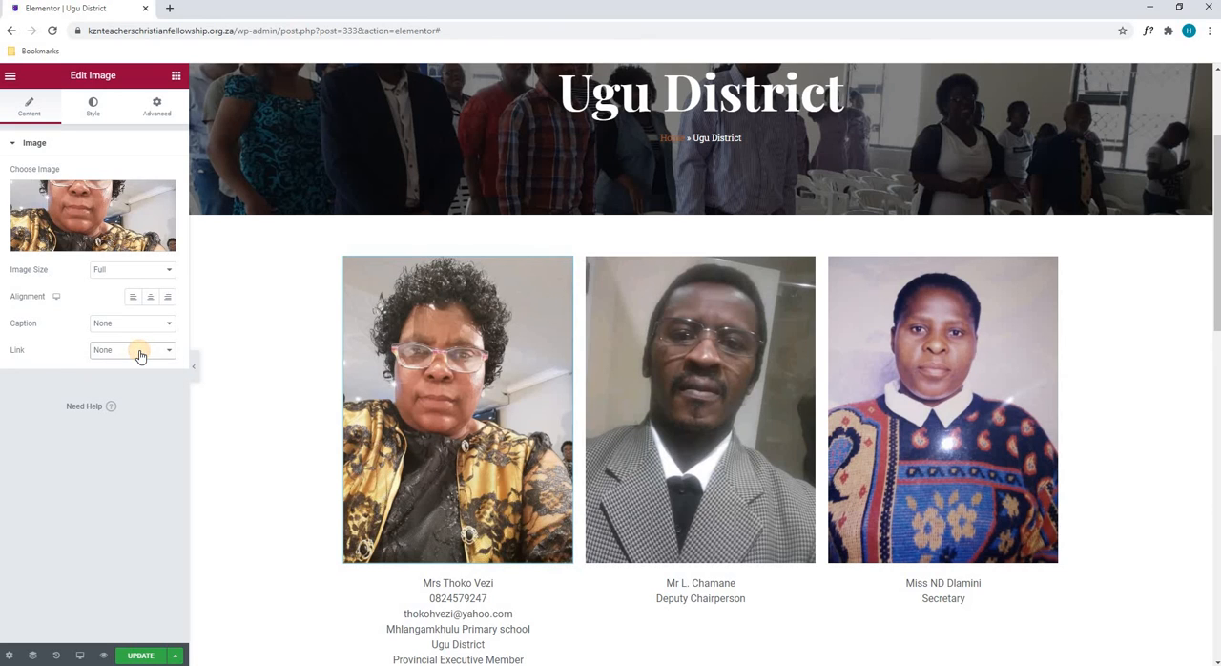
- Try a width of 22, a max width of 12 and a height adjustment on the first portrait image, and clear the size values
click(93, 106)
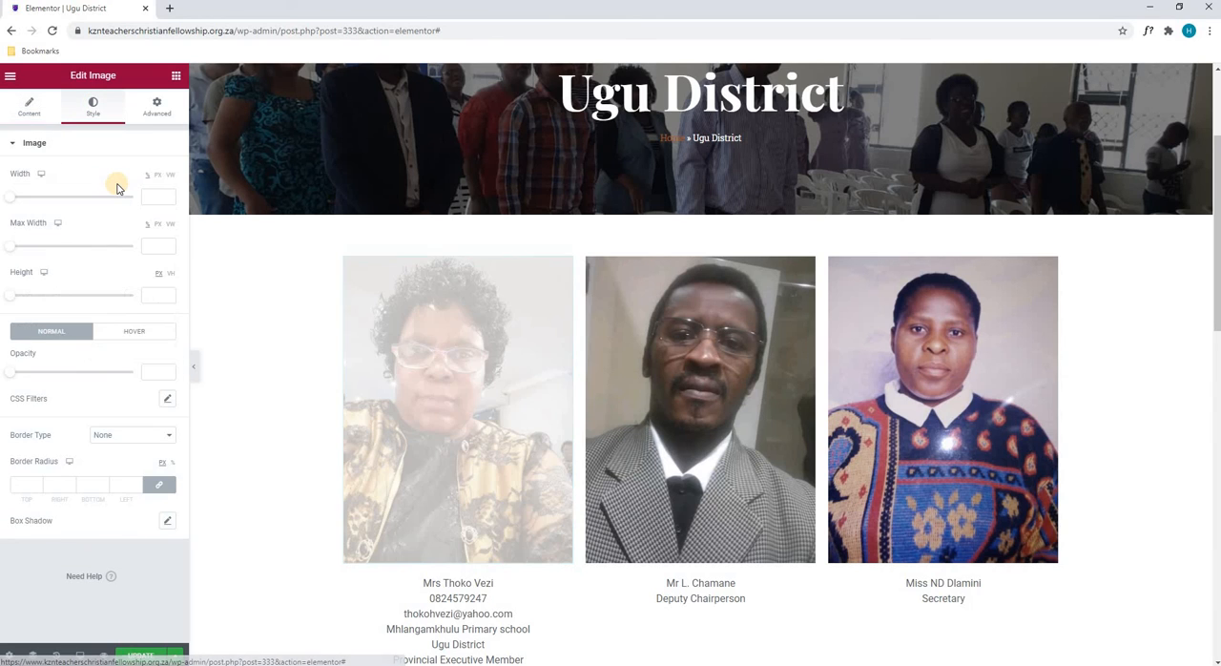
drag(11, 197, 35, 197)
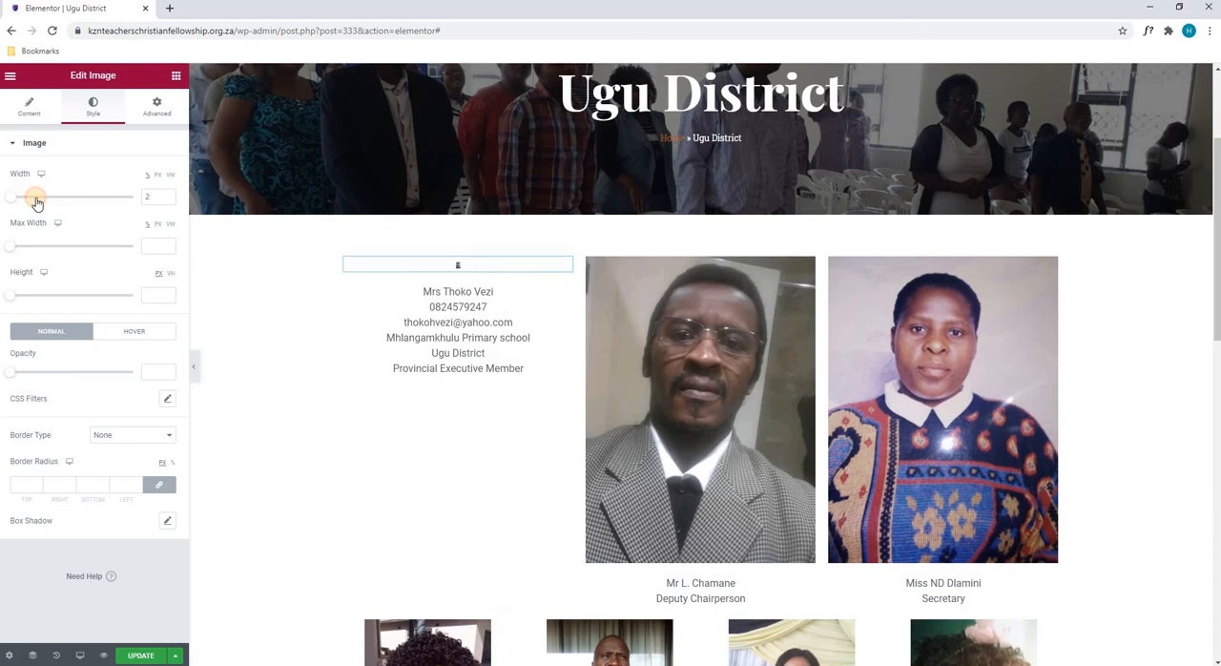
drag(24, 251, 27, 244)
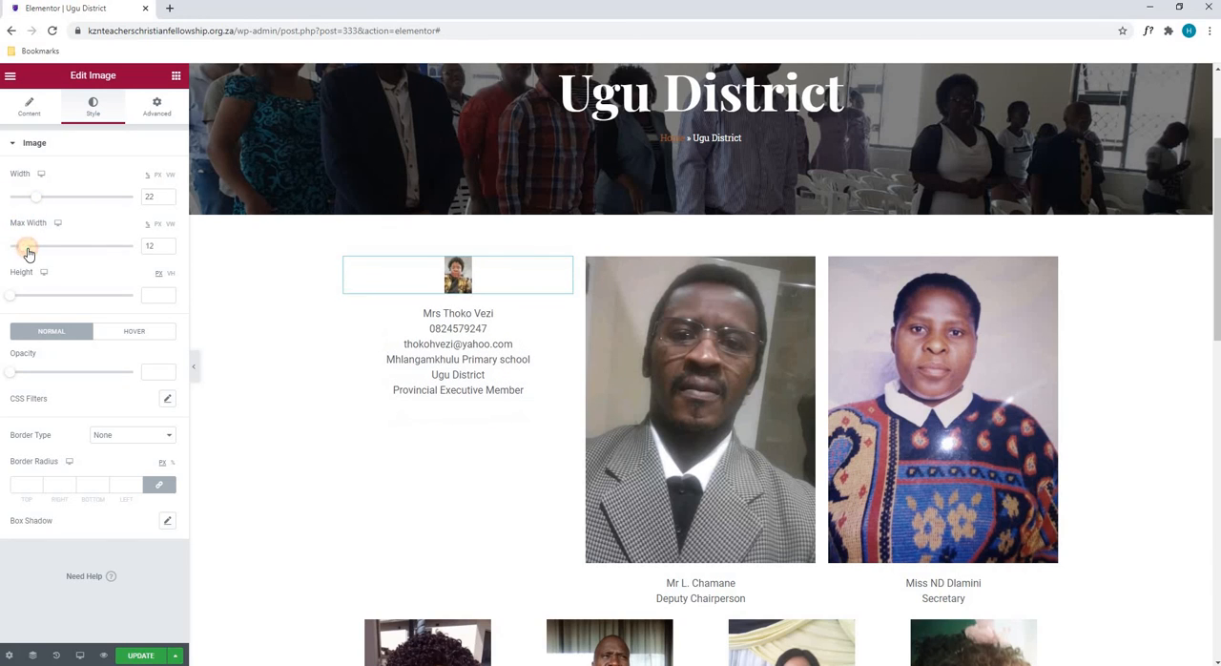
drag(19, 295, 116, 290)
key(Delete)
key(Delete)
drag(158, 246, 72, 244)
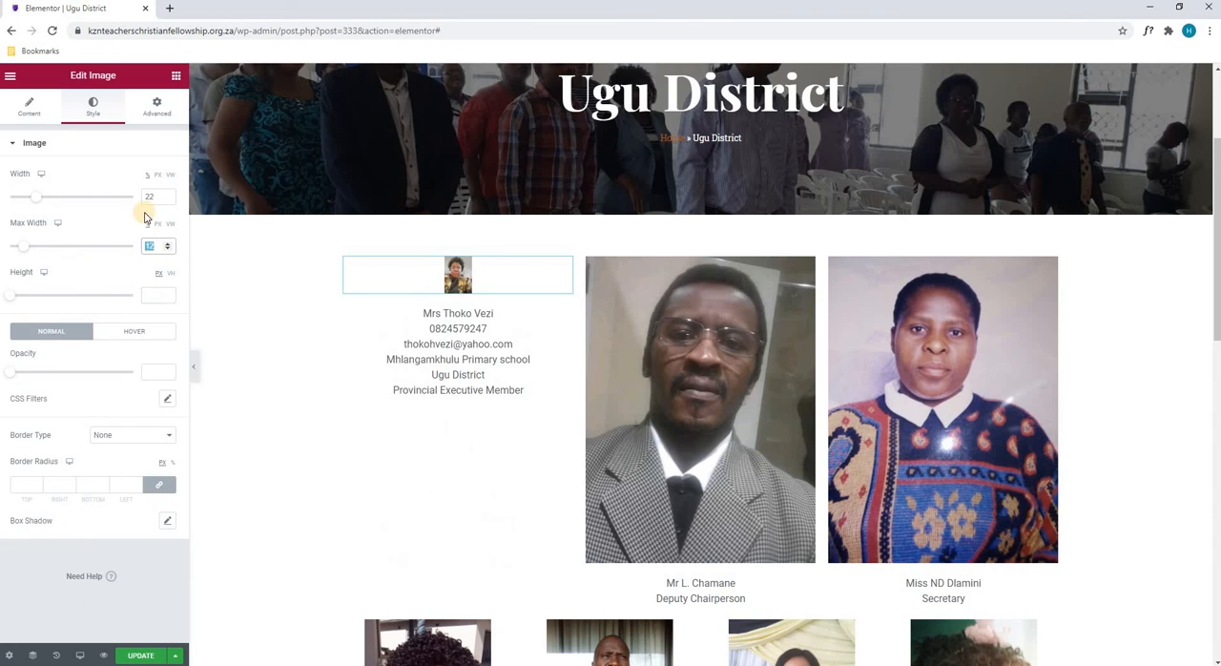
key(Delete)
drag(158, 199, 95, 174)
key(Delete)
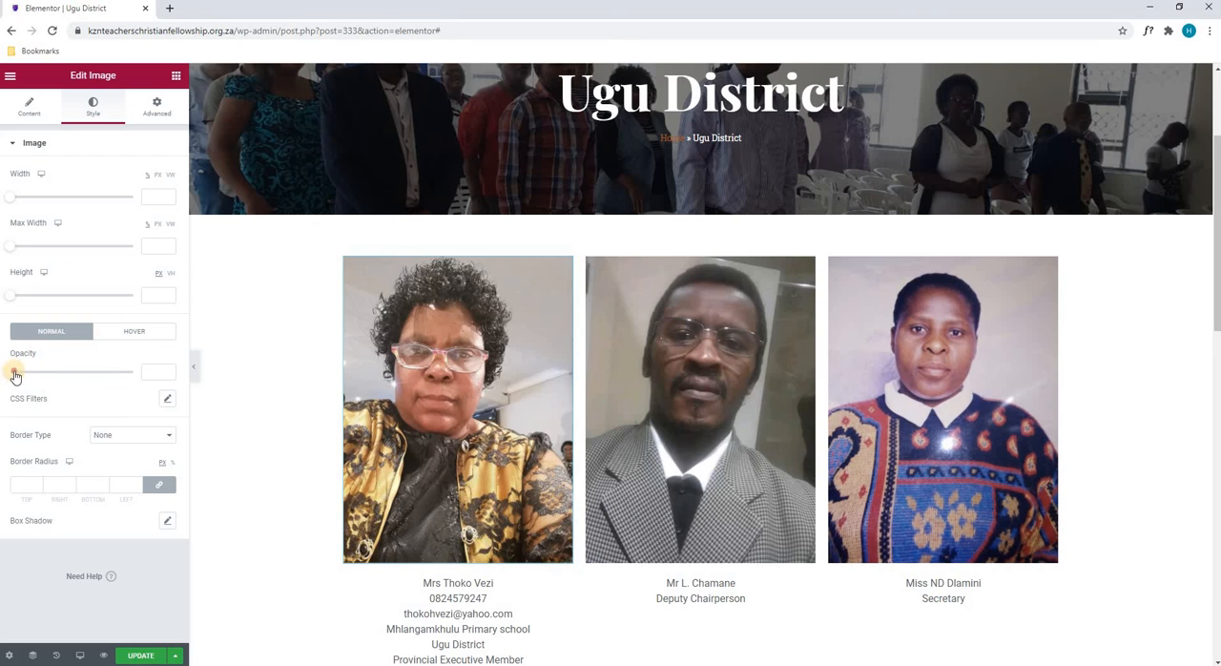
- Try changing the first portrait image's opacity for the normal and hover states, and clear both values
drag(14, 375, 80, 362)
key(BackSpace)
click(124, 334)
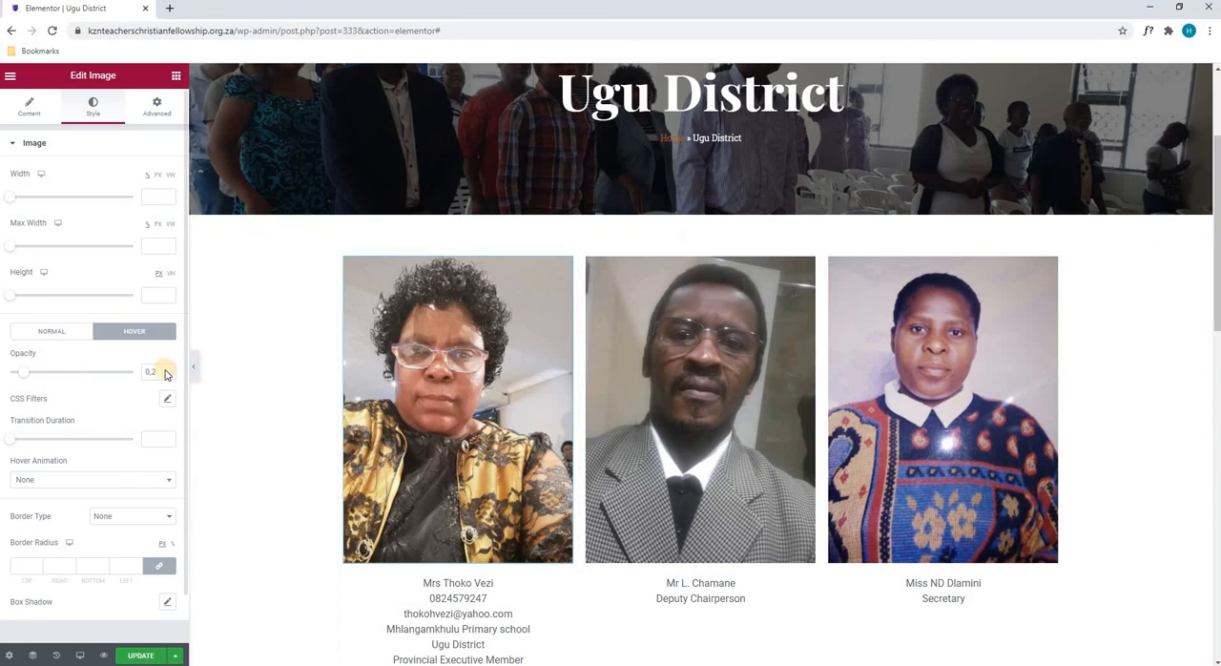
click(54, 334)
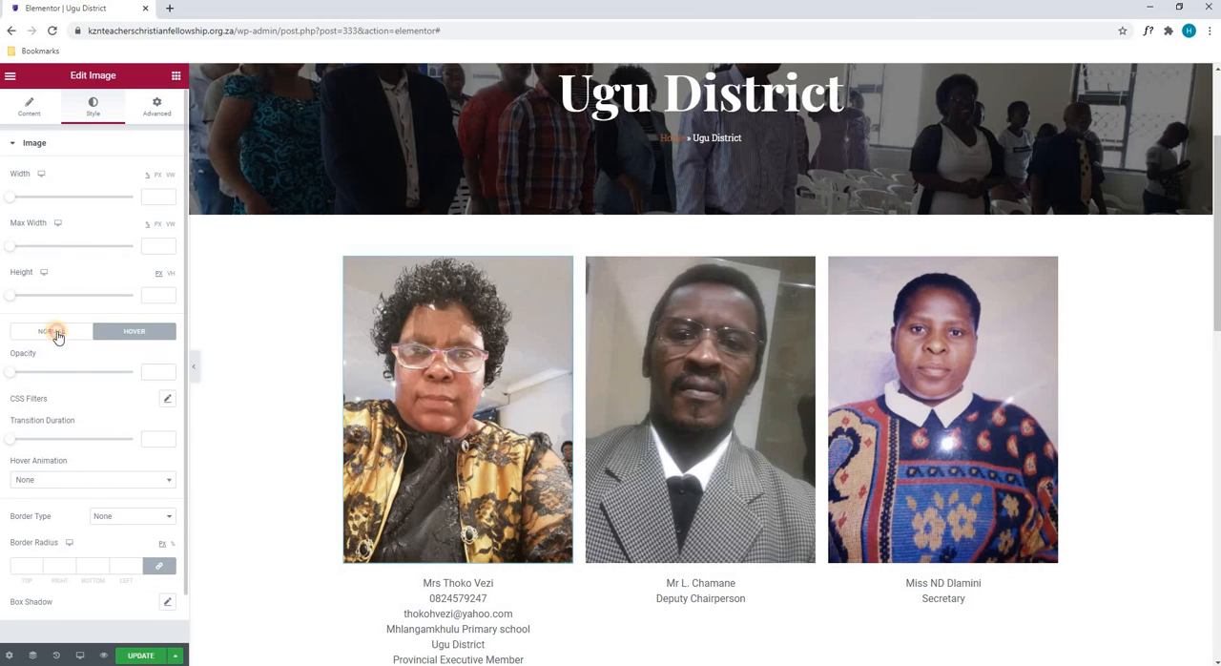
click(58, 333)
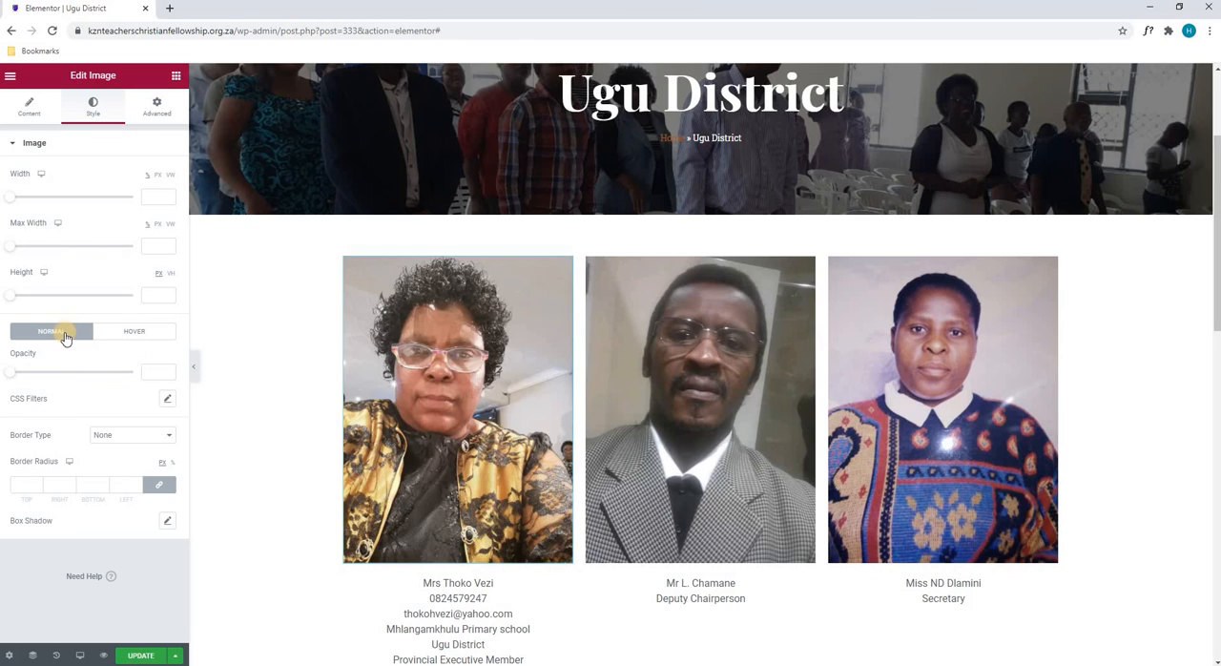
- Try the Double border type on the first portrait image and set it back to None
click(112, 438)
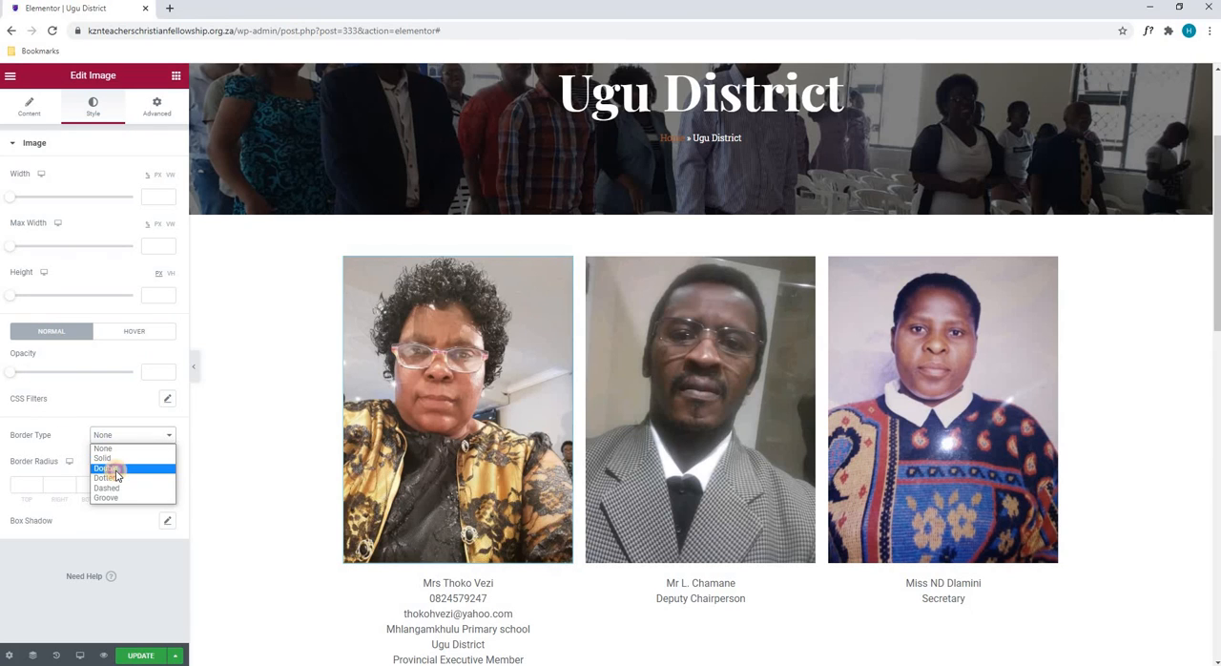
click(115, 470)
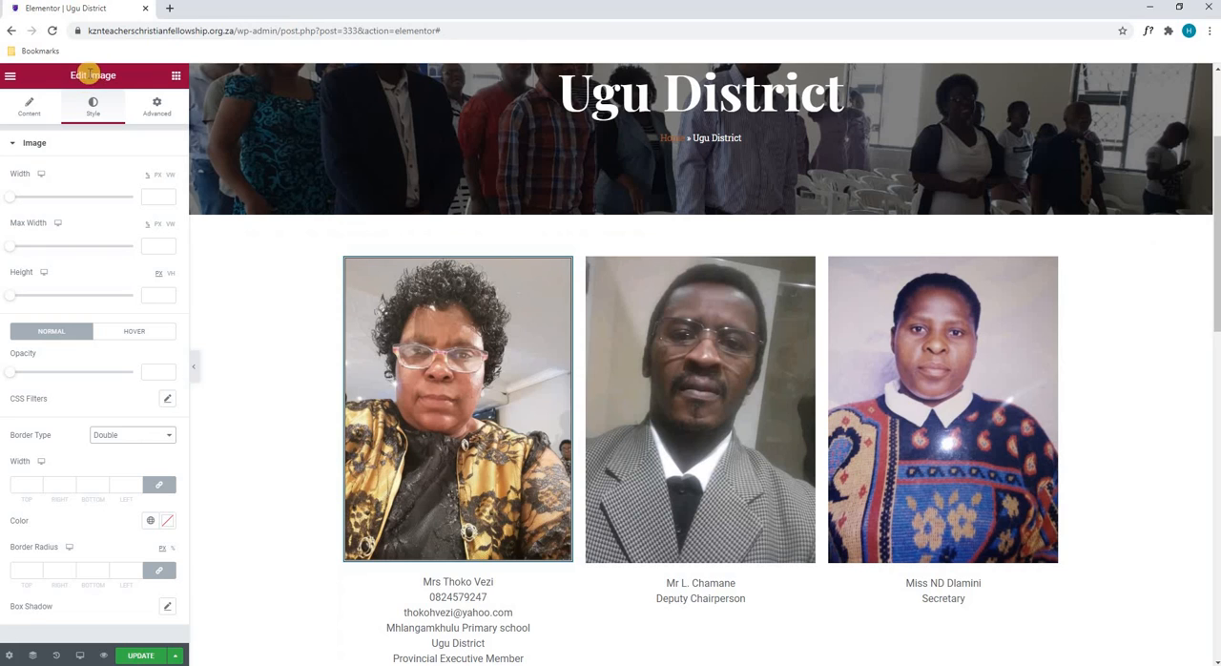
click(105, 435)
click(105, 444)
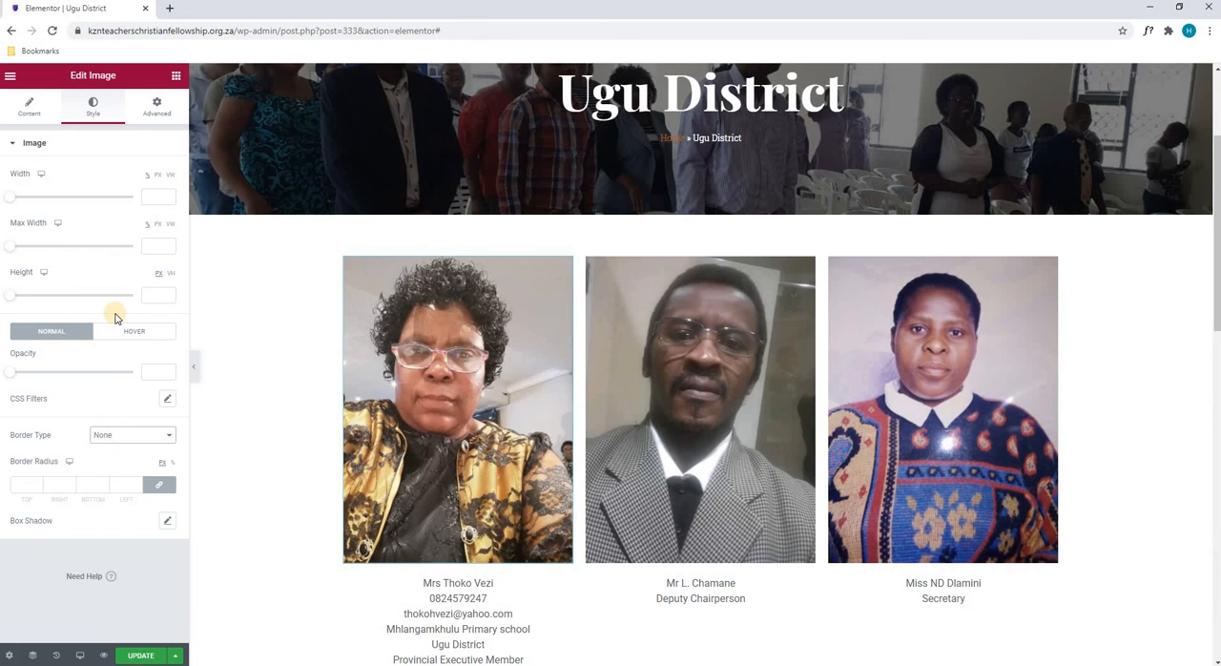
- View the first portrait image's advanced options and save the page by updating it
click(157, 110)
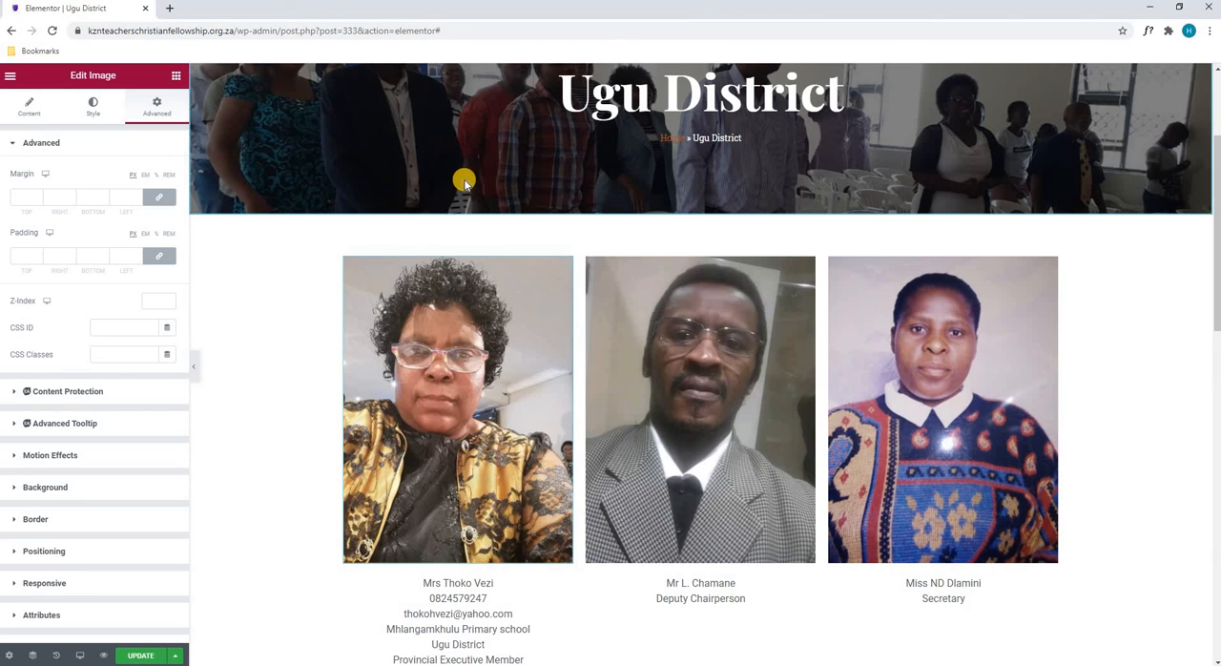
scroll(521, 191, down, 1)
scroll(610, 229, down, 6)
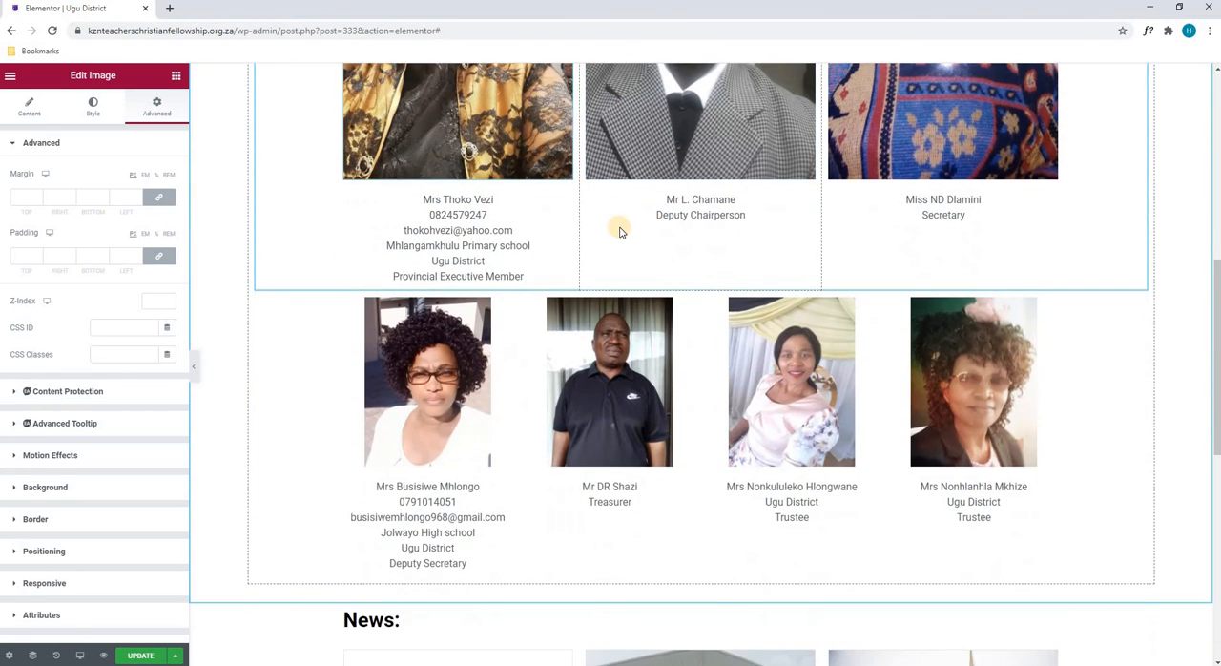
scroll(619, 230, down, 3)
scroll(544, 281, up, 2)
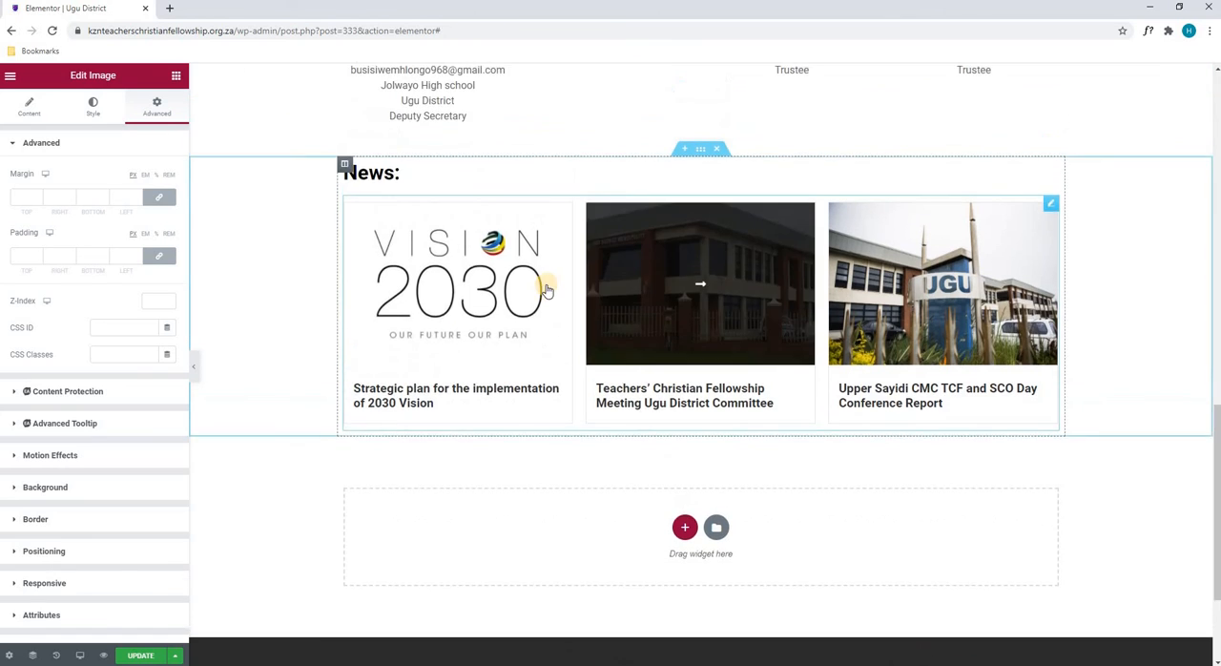
scroll(546, 290, up, 2)
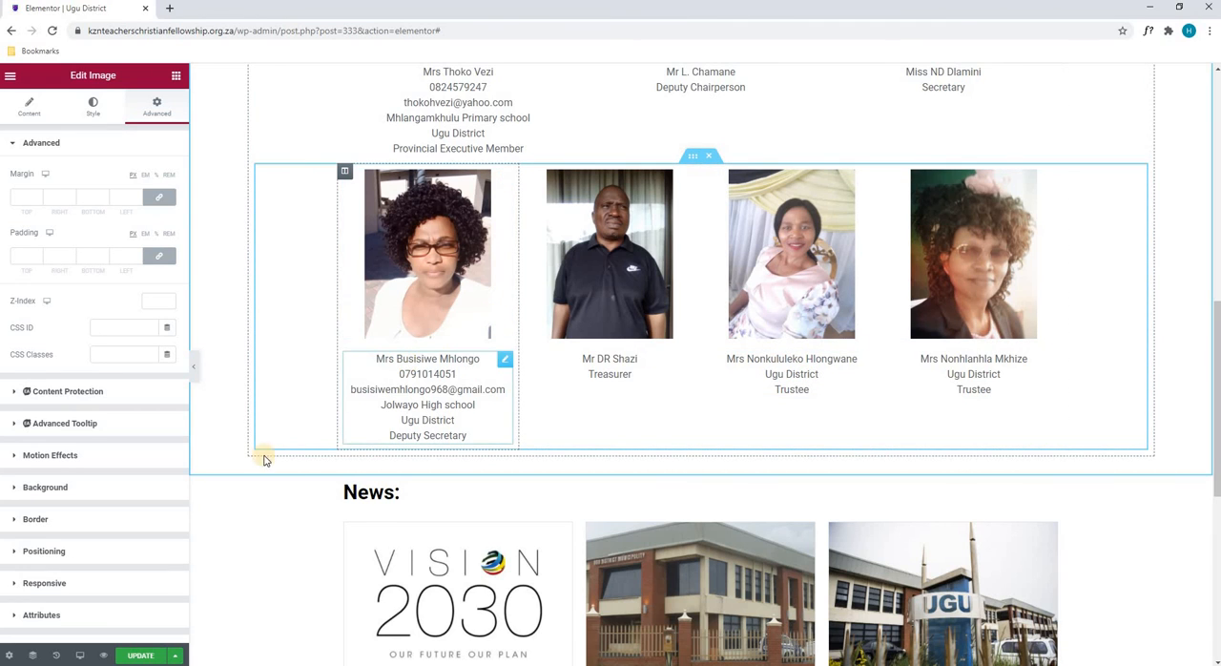
click(134, 658)
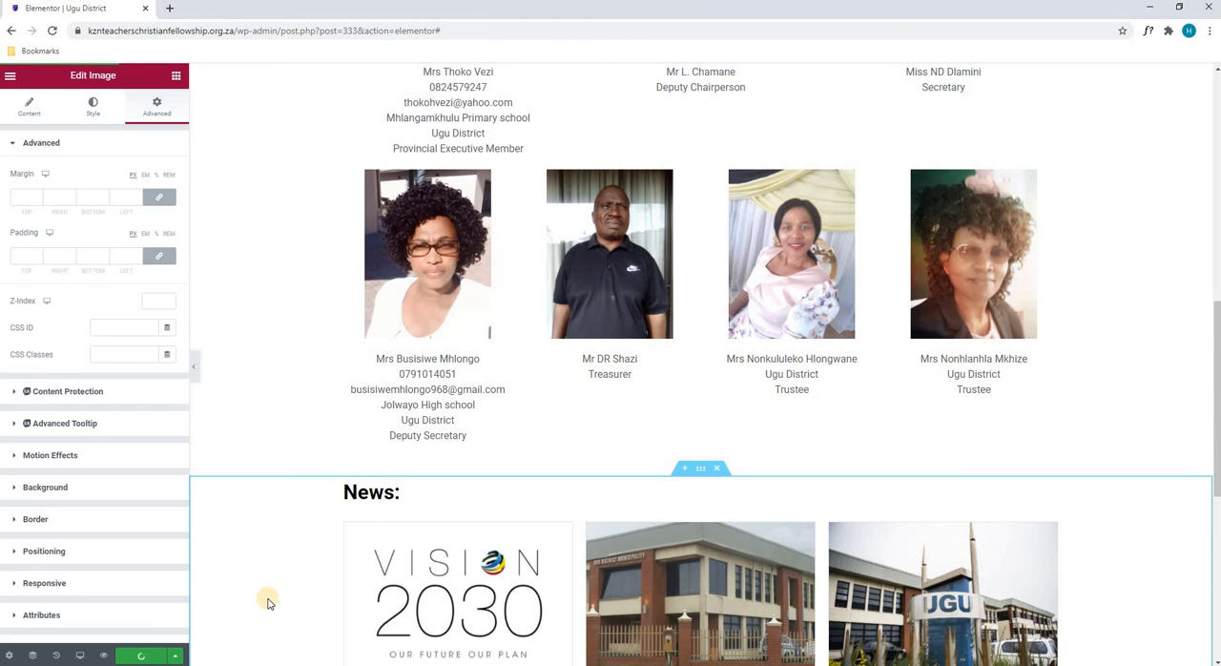